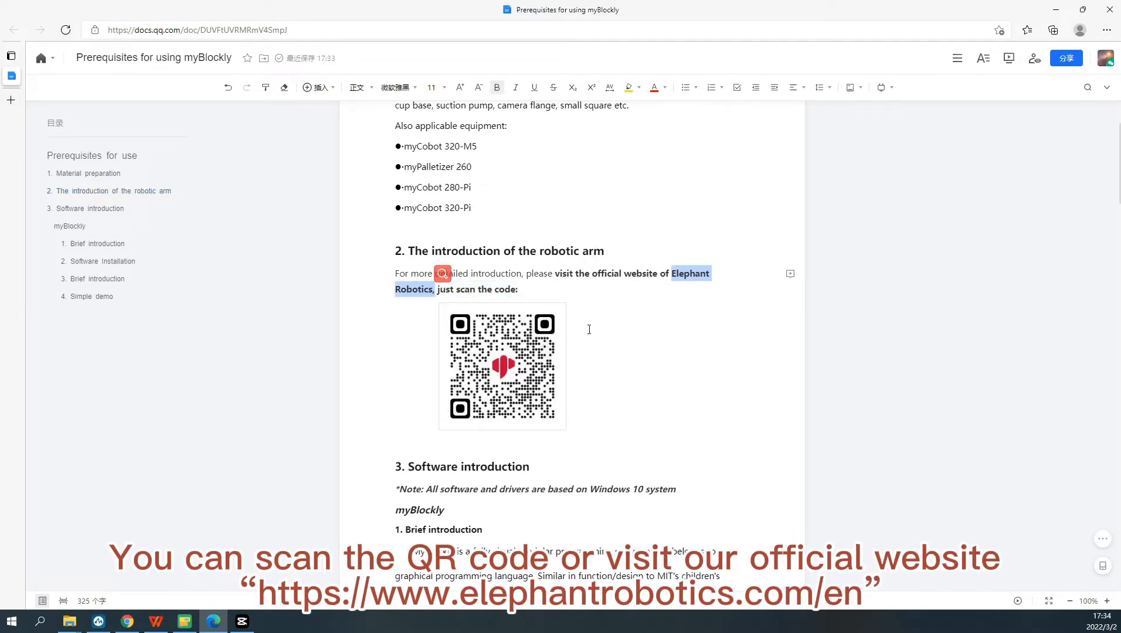
{"action": "left_click", "coordinate": [542, 346]}
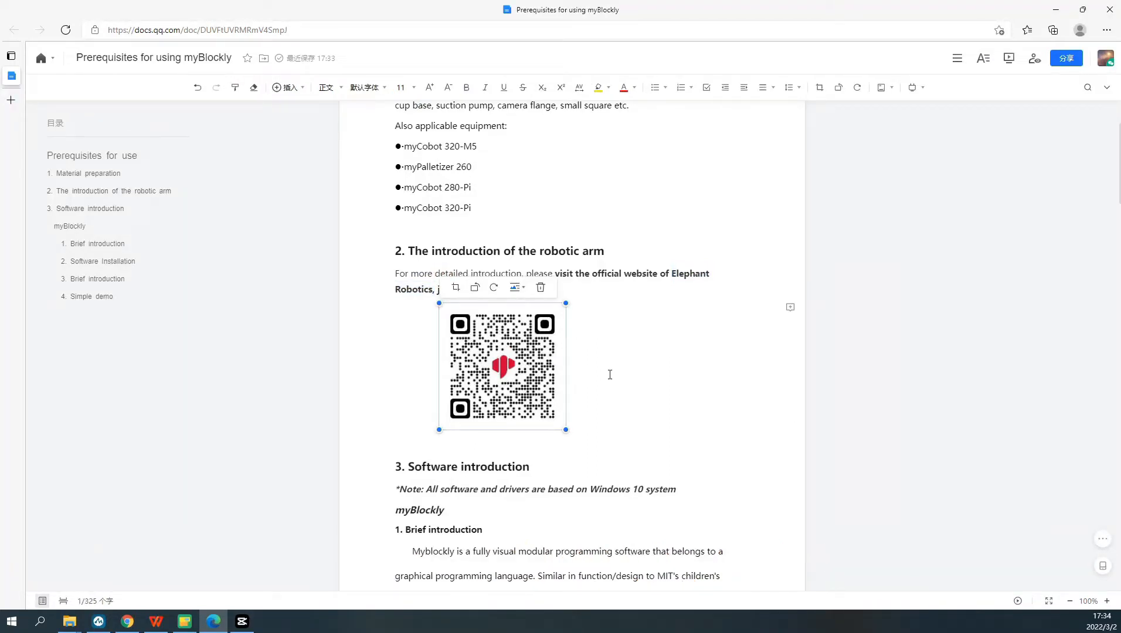
{"action": "left_click", "coordinate": [610, 374]}
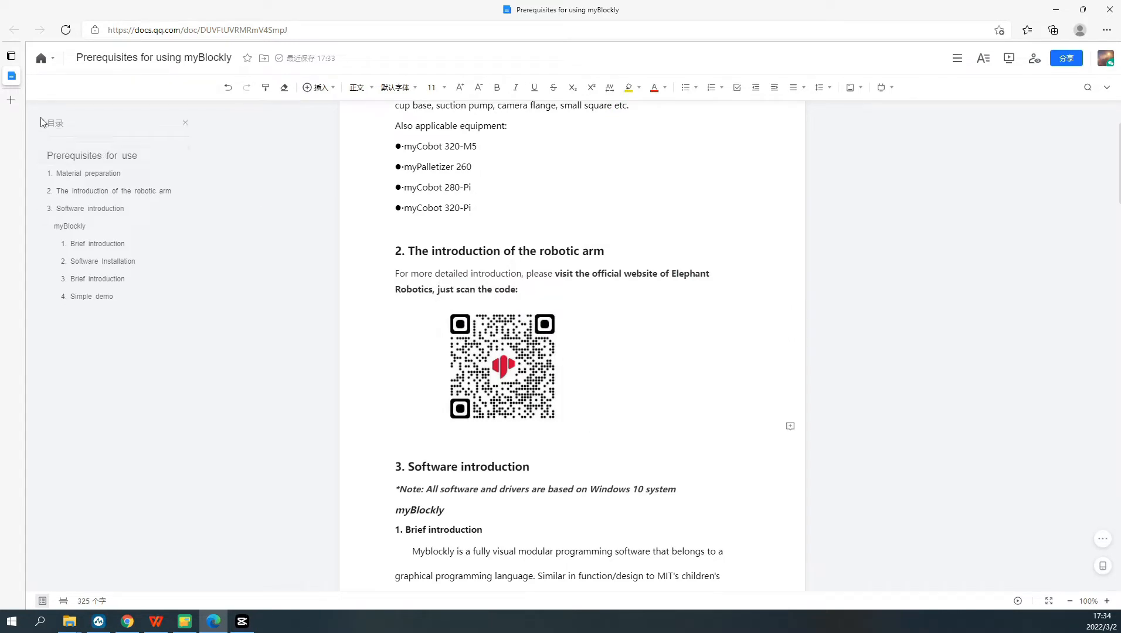
{"action": "left_click", "coordinate": [12, 101]}
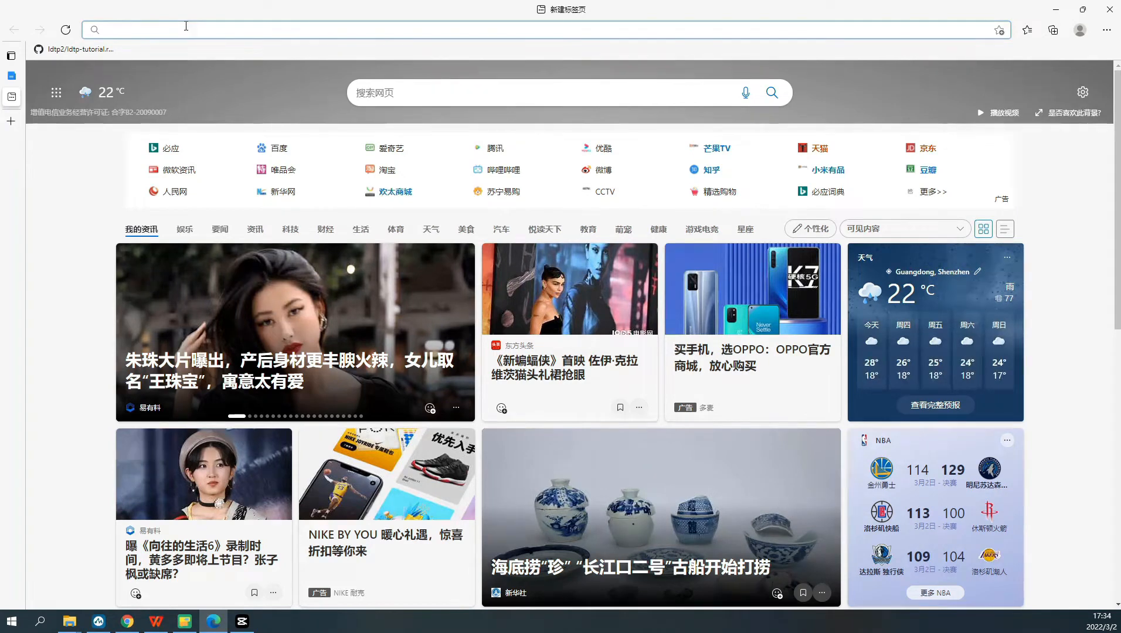
{"action": "type", "text": "https://www.elephantrobotics.com/en/"}
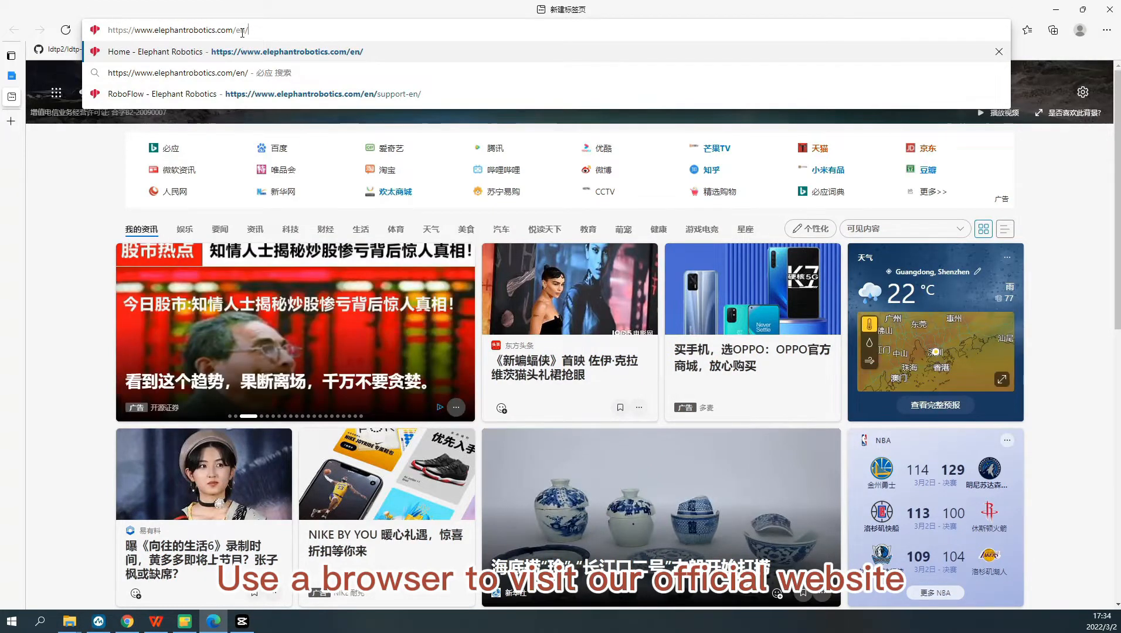
{"action": "key", "text": "Return"}
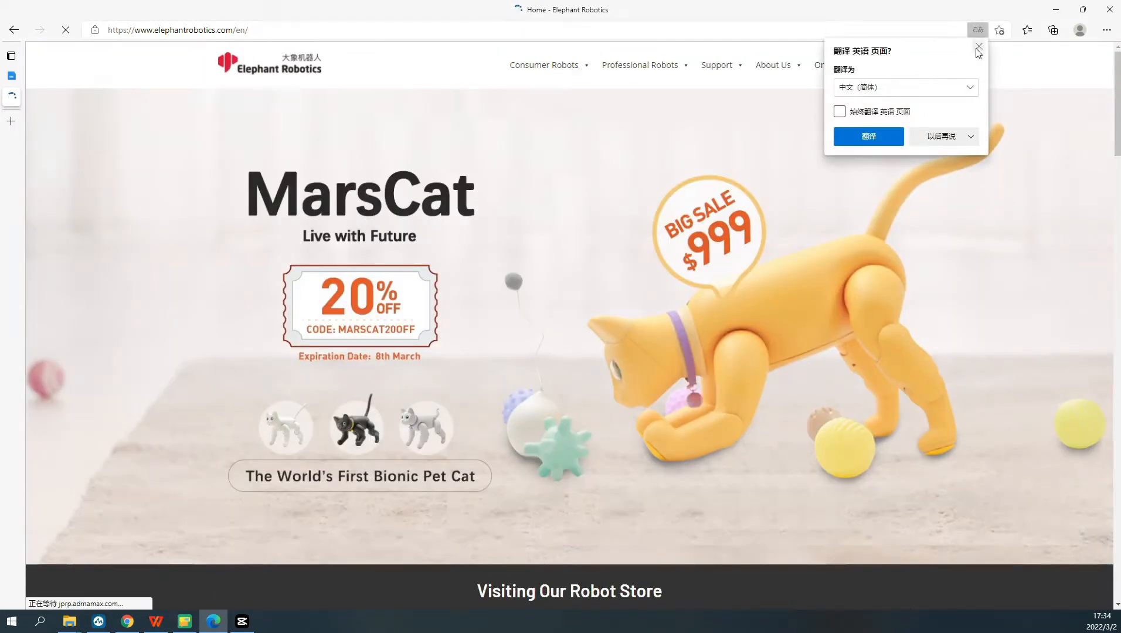
{"action": "left_click", "coordinate": [840, 112]}
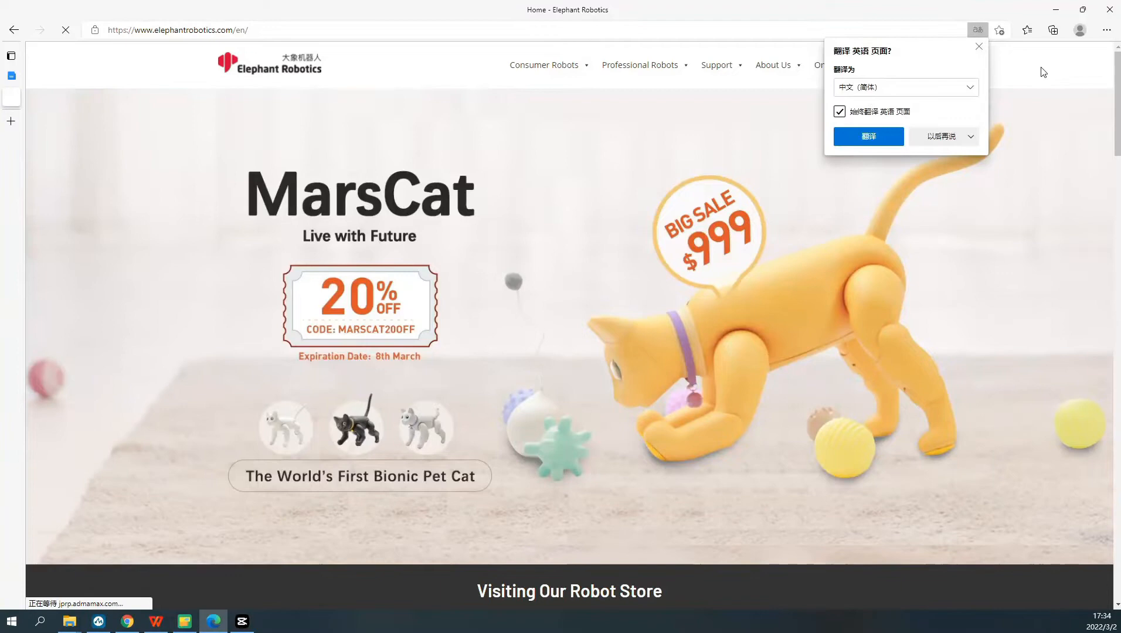
{"action": "left_click", "coordinate": [979, 46]}
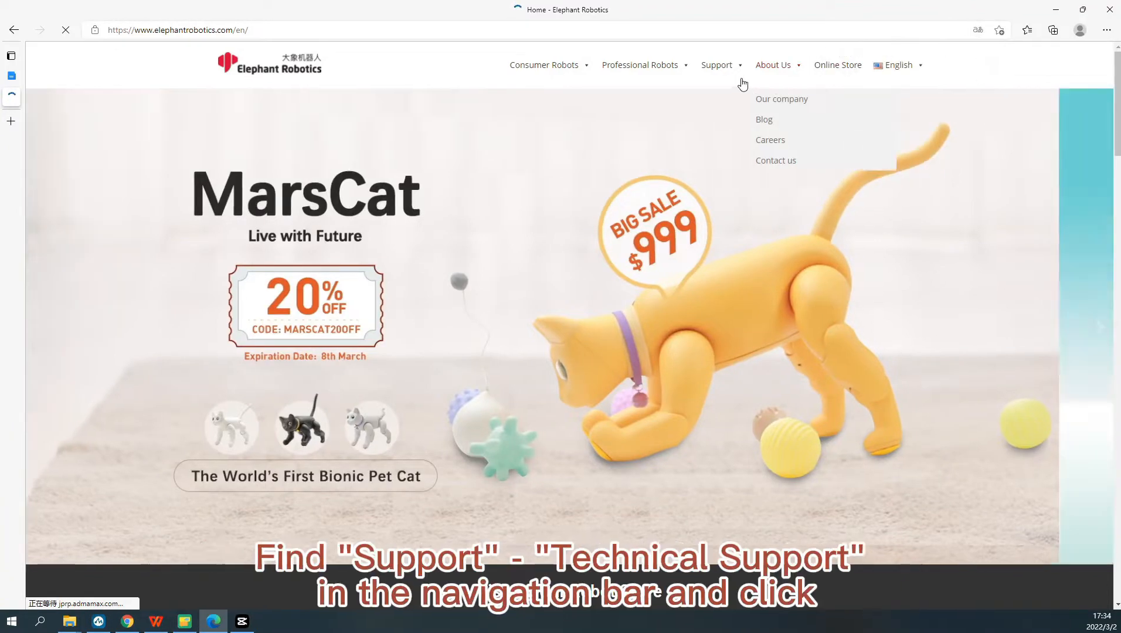
Open the site's Technical Support page and locate the Handbook list under Handbook and Brochure Download
{"action": "mouse_move", "coordinate": [713, 75]}
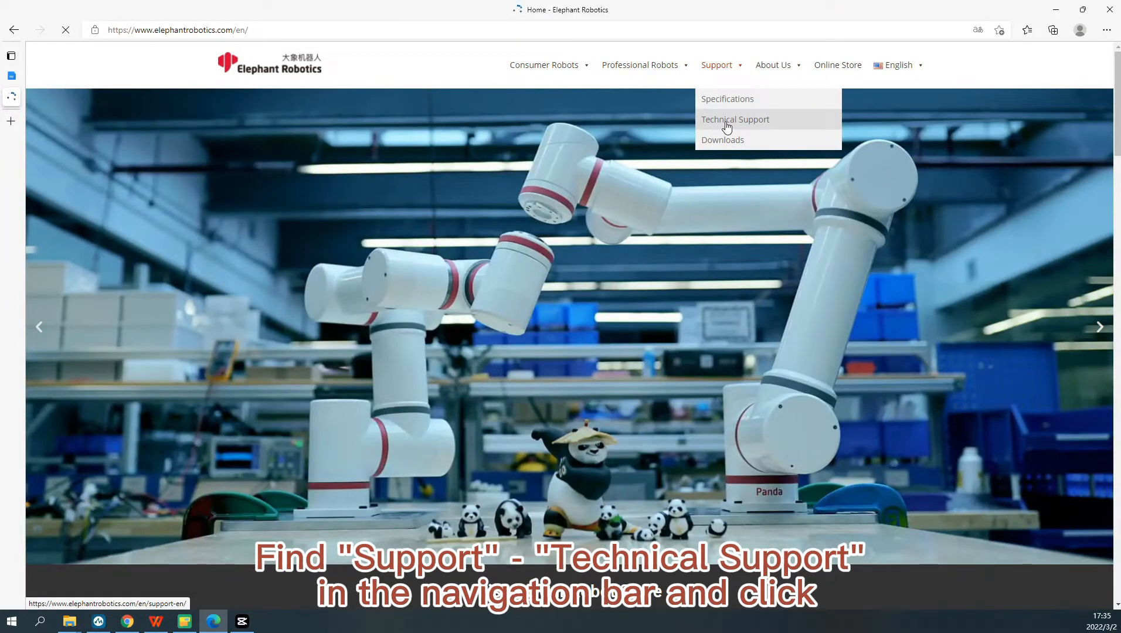
{"action": "left_click", "coordinate": [726, 125]}
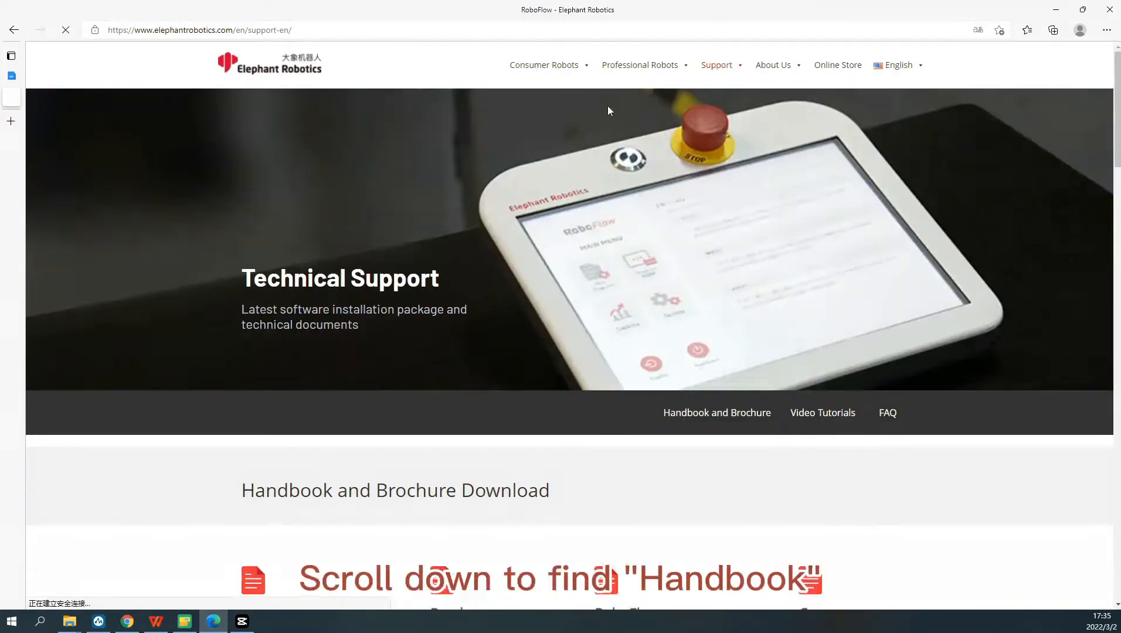
{"action": "scroll", "coordinate": [608, 106], "scroll_direction": "down", "scroll_amount": 4}
{"action": "scroll", "coordinate": [561, 159], "scroll_direction": "down", "scroll_amount": 1}
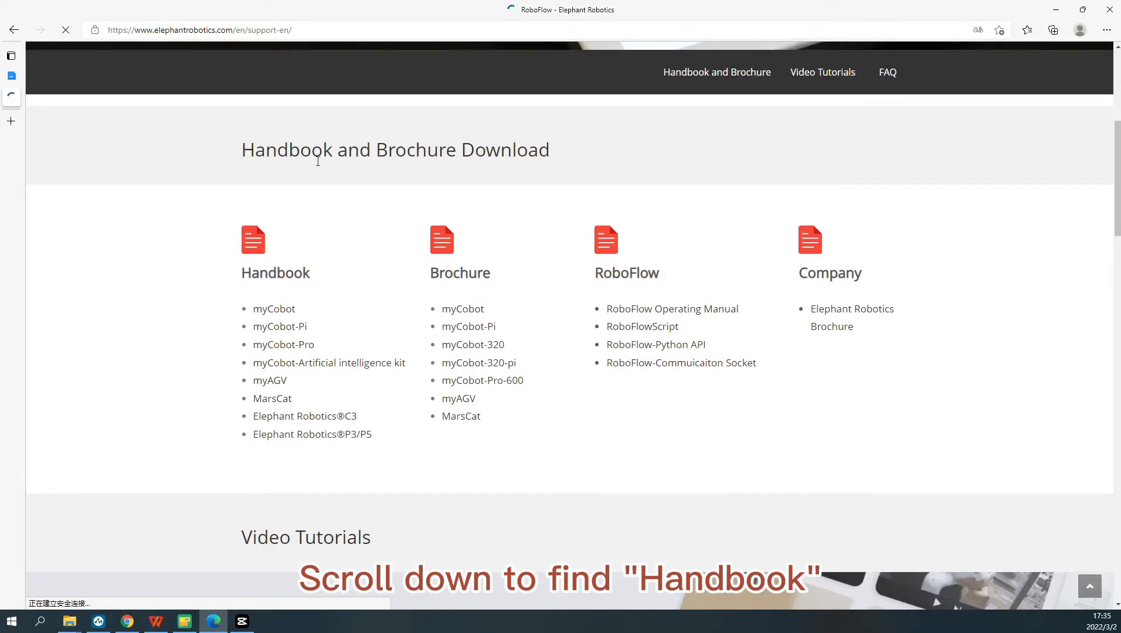
{"action": "left_click_drag", "start_coordinate": [233, 160], "coordinate": [579, 152]}
{"action": "left_click", "coordinate": [482, 200]}
{"action": "left_click_drag", "start_coordinate": [241, 275], "coordinate": [317, 276]}
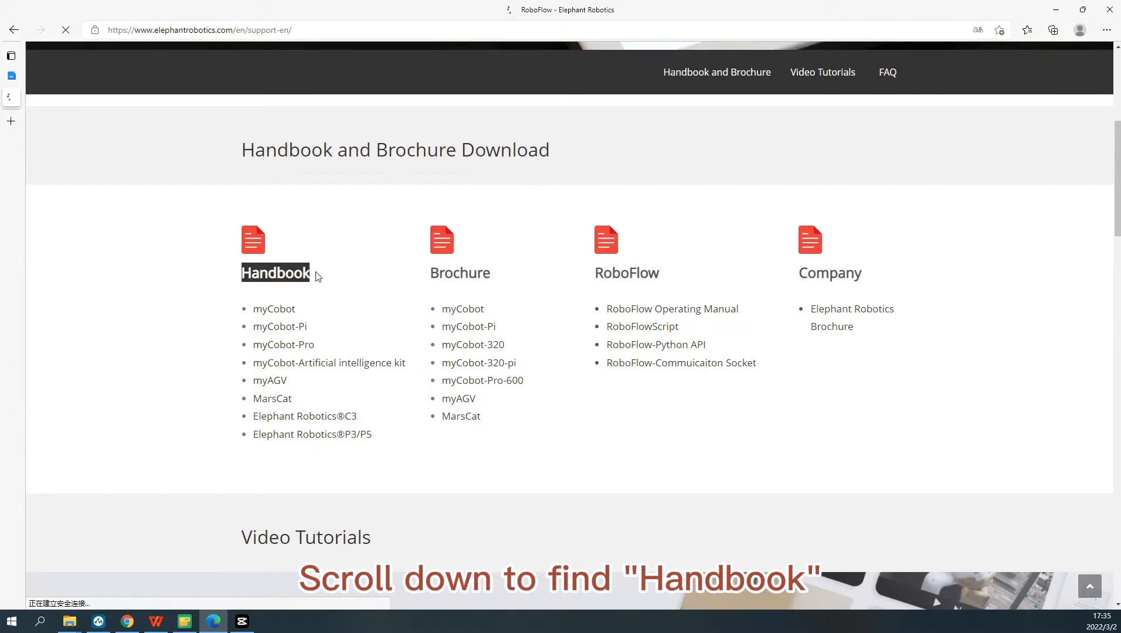
{"action": "left_click", "coordinate": [339, 278]}
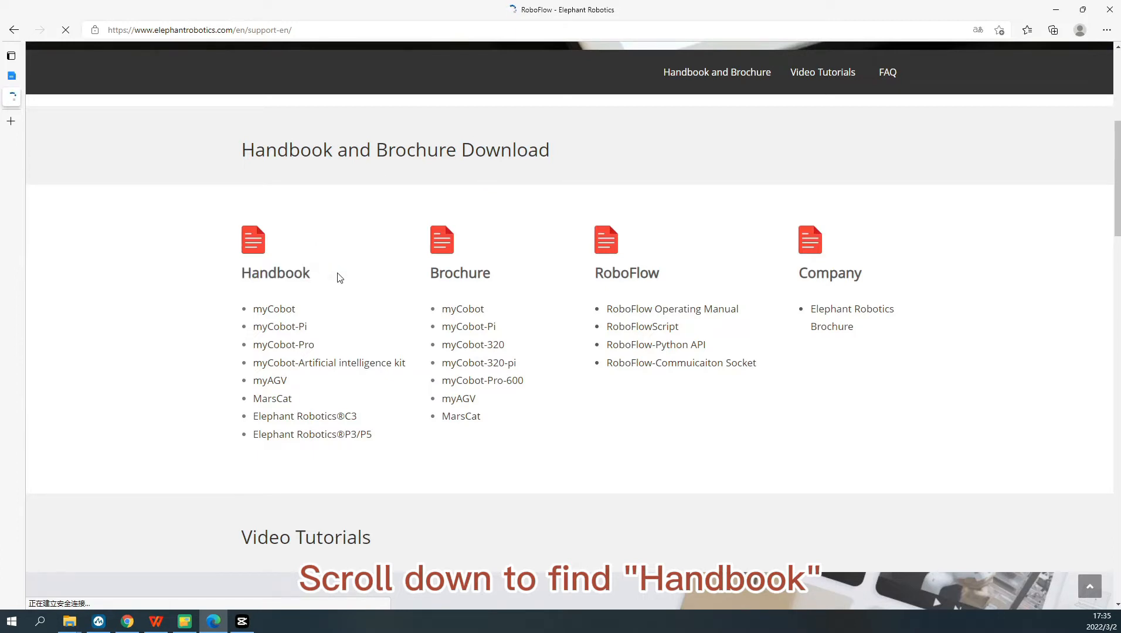
Open the myCobot handbook and look through its chapter list and introduction page
{"action": "scroll", "coordinate": [337, 264], "scroll_direction": "down", "scroll_amount": 2}
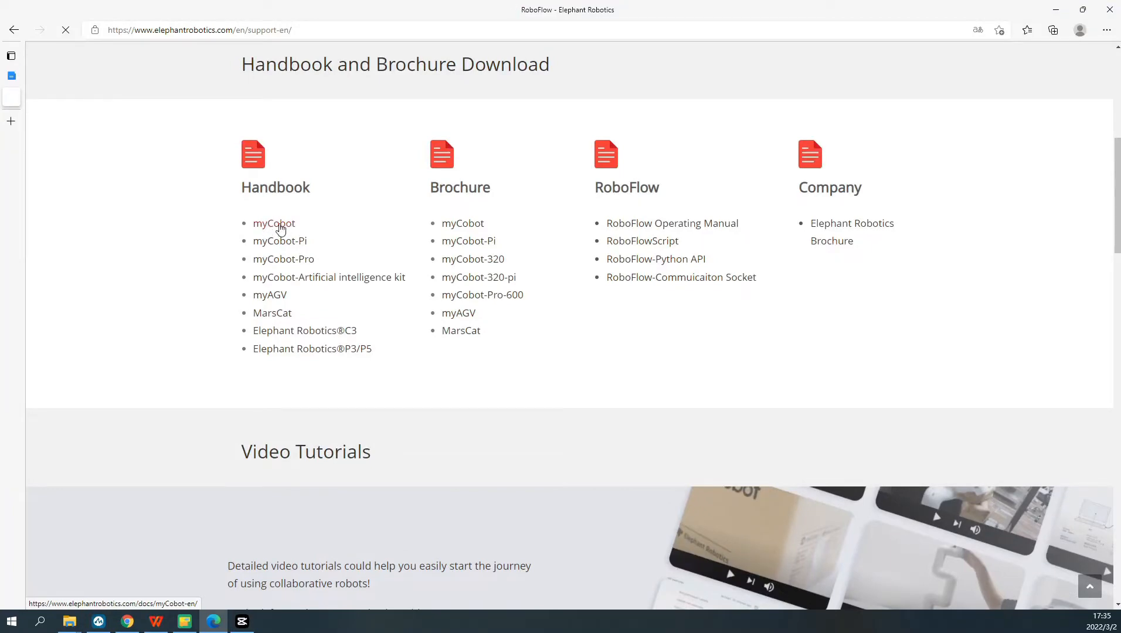
{"action": "left_click", "coordinate": [280, 228]}
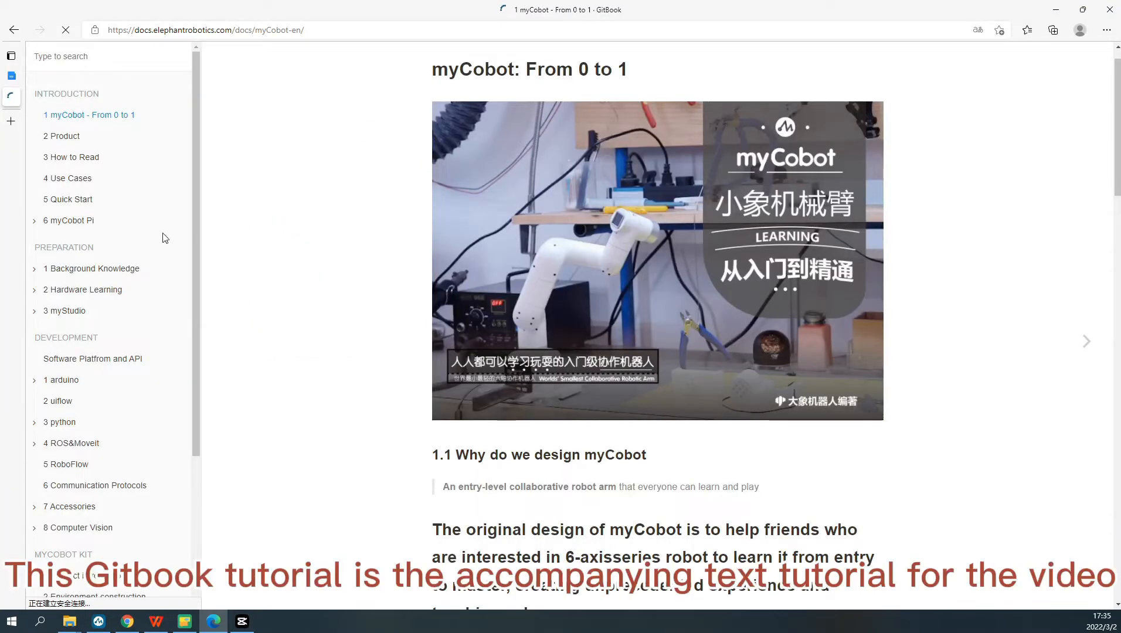
{"action": "scroll", "coordinate": [160, 237], "scroll_direction": "down", "scroll_amount": 3}
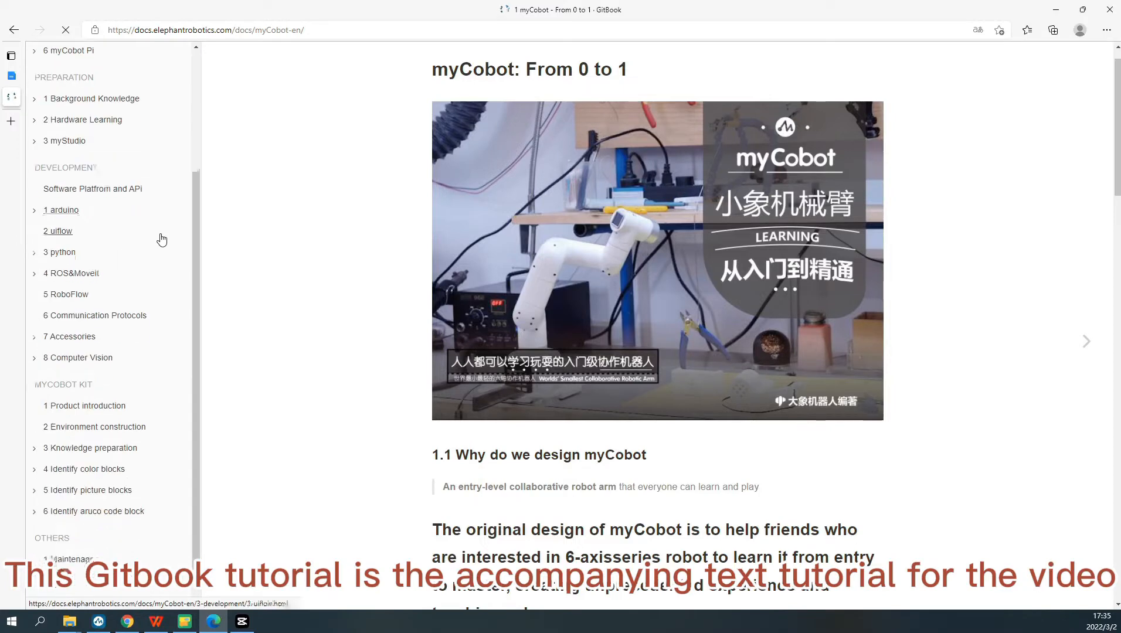
{"action": "scroll", "coordinate": [160, 241], "scroll_direction": "down", "scroll_amount": 1}
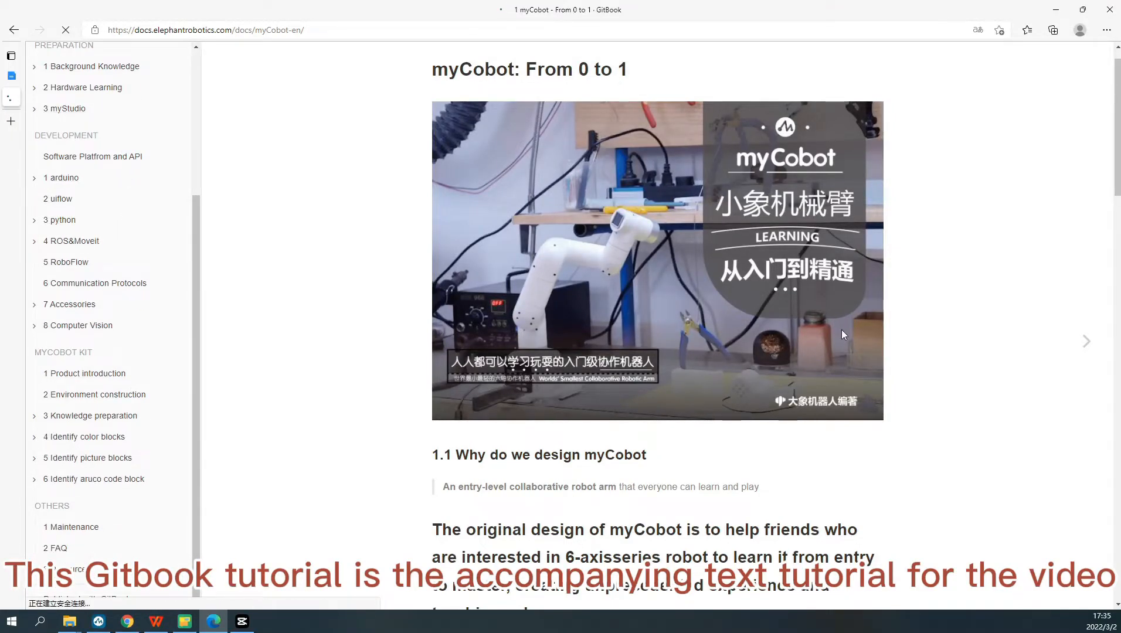
{"action": "scroll", "coordinate": [712, 233], "scroll_direction": "down", "scroll_amount": 4}
{"action": "scroll", "coordinate": [710, 237], "scroll_direction": "down", "scroll_amount": 4}
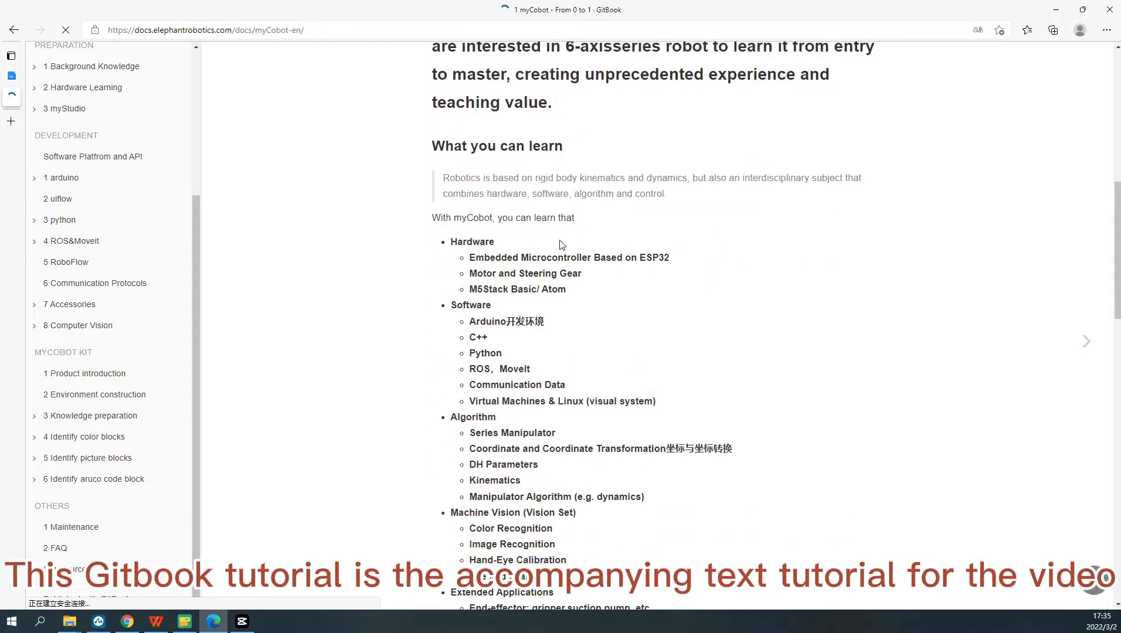
Leave the handbook, return to the "Prerequisites for using myBlockly" document and highlight the Software introduction and myBlockly headings
{"action": "left_click", "coordinate": [14, 32]}
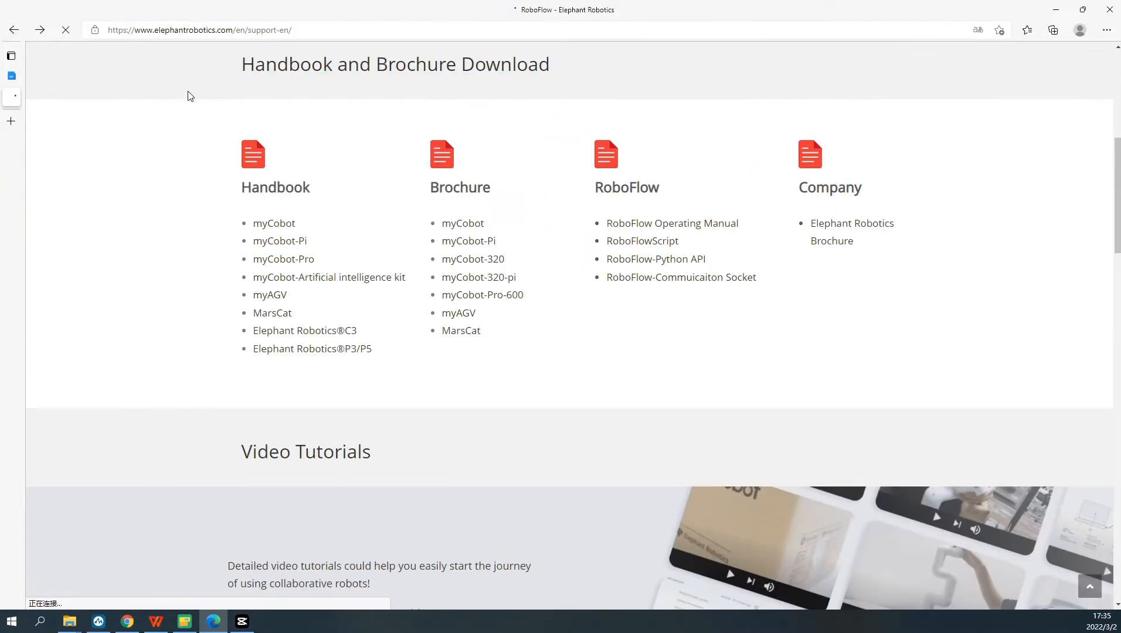
{"action": "left_click", "coordinate": [12, 76]}
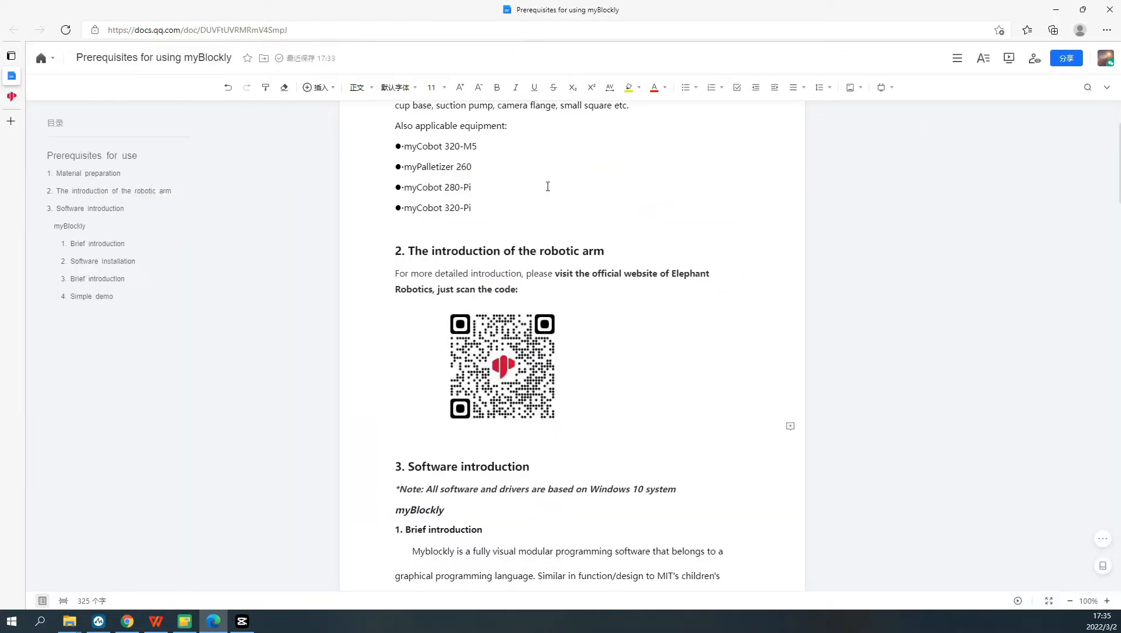
{"action": "scroll", "coordinate": [559, 195], "scroll_direction": "down", "scroll_amount": 5}
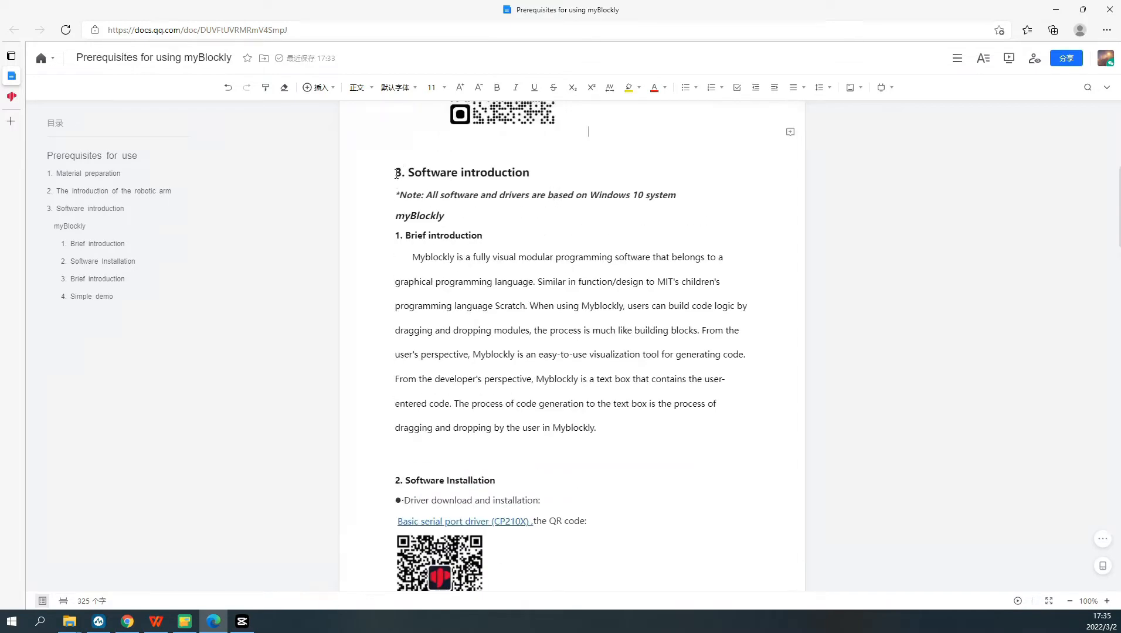
{"action": "left_click_drag", "start_coordinate": [406, 173], "coordinate": [532, 174]}
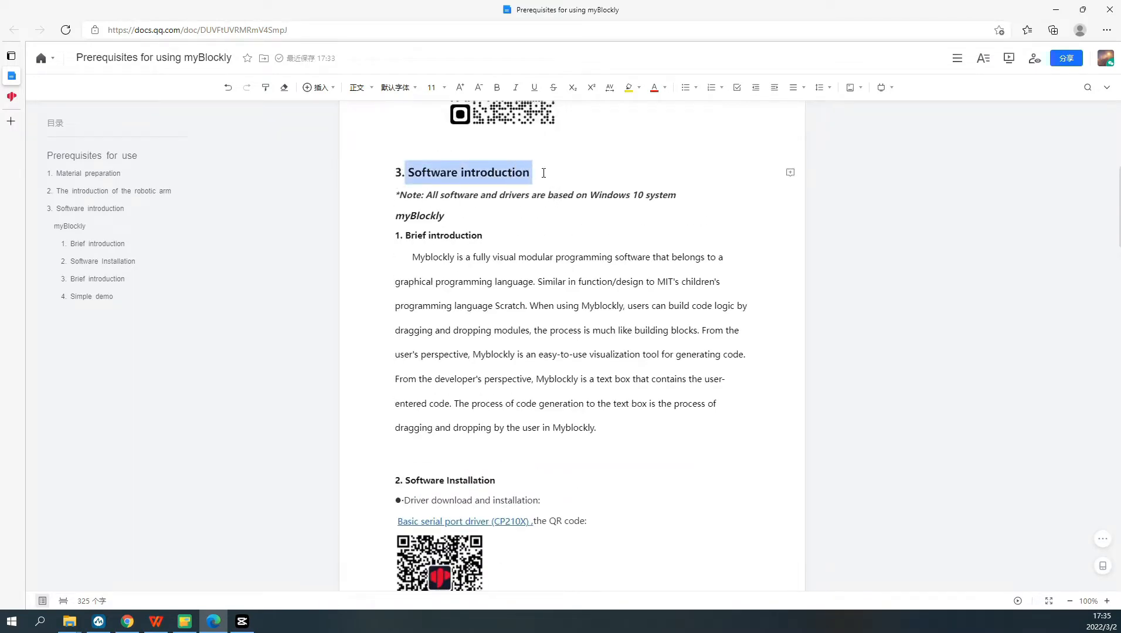
{"action": "left_click", "coordinate": [533, 174]}
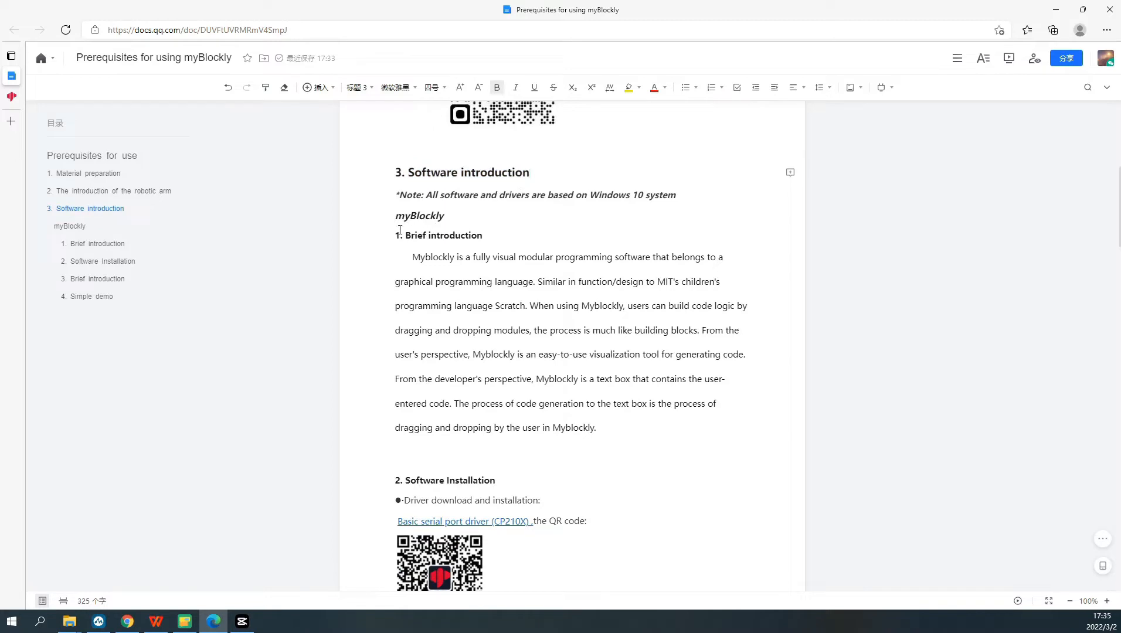
{"action": "double_click", "coordinate": [407, 219]}
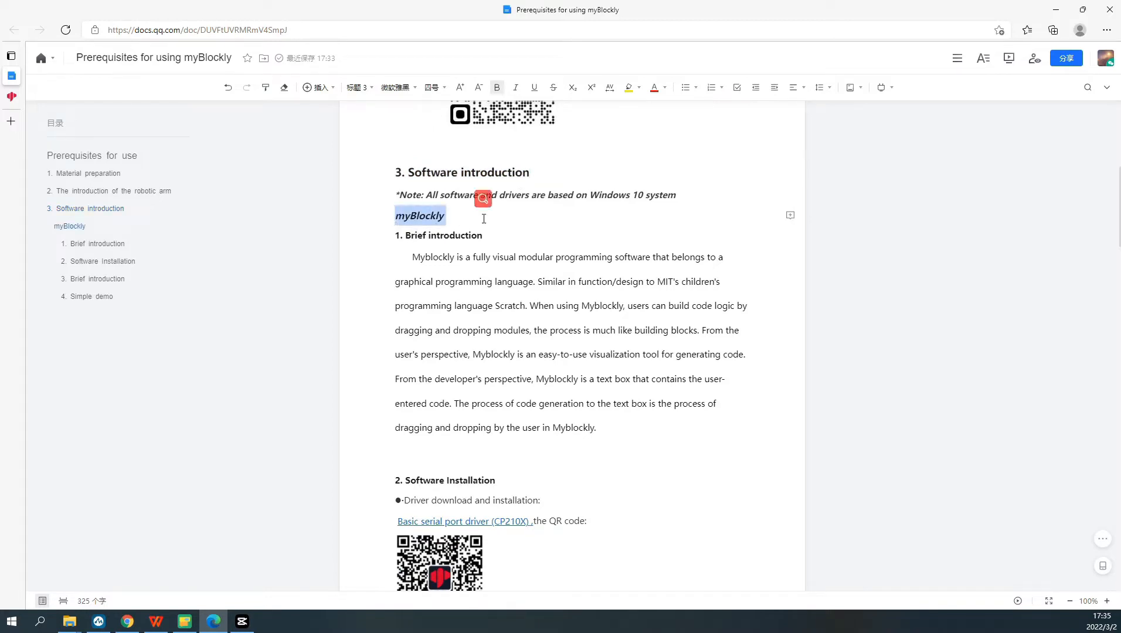
{"action": "left_click", "coordinate": [476, 218]}
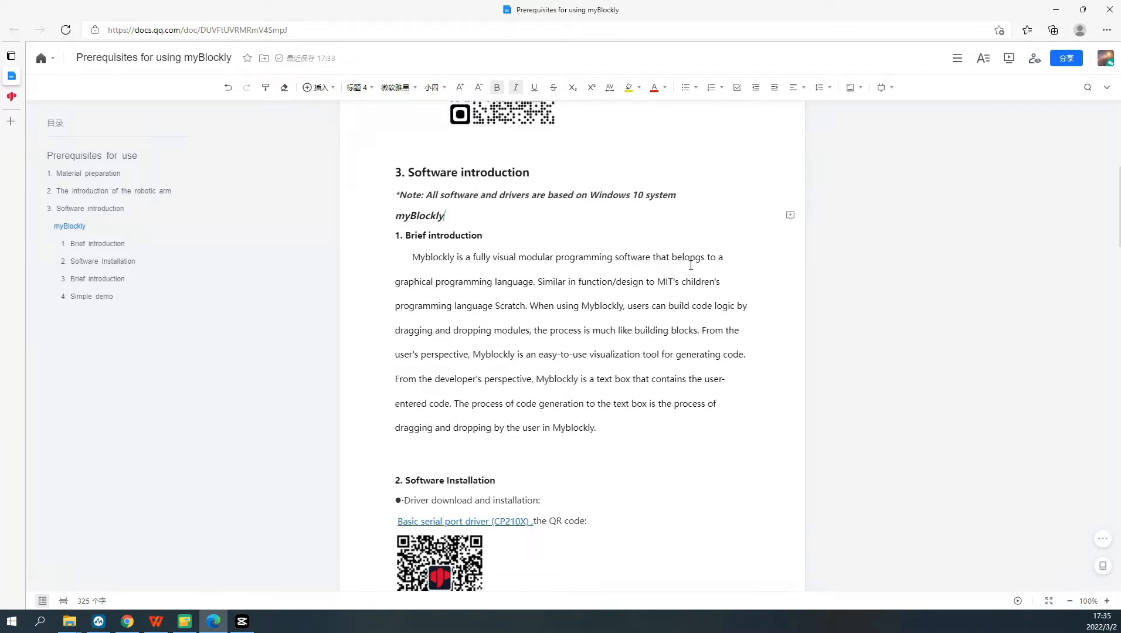
Read the Brief introduction paragraph about myBlockly, highlighting its full text
{"action": "scroll", "coordinate": [665, 291], "scroll_direction": "down", "scroll_amount": 1}
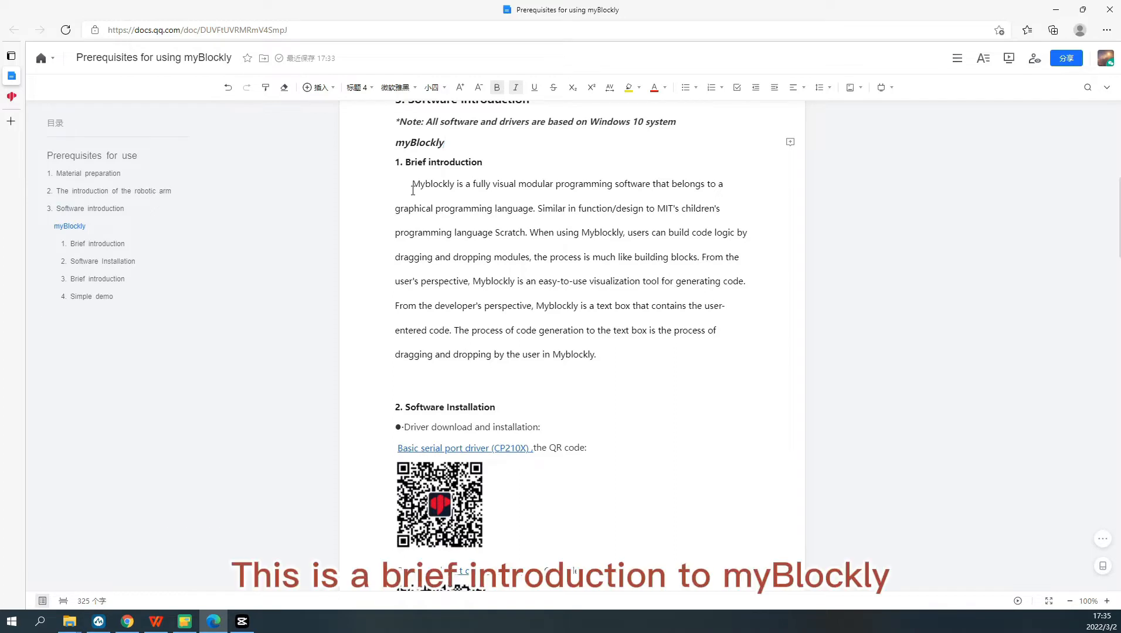
{"action": "left_click_drag", "start_coordinate": [413, 192], "coordinate": [620, 353]}
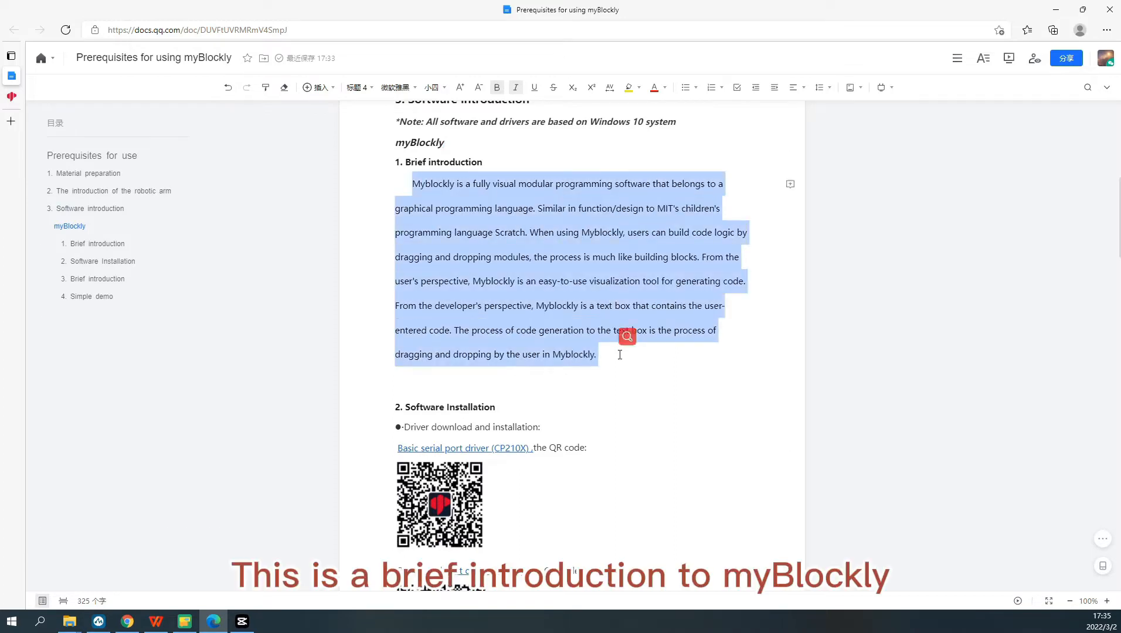
{"action": "left_click", "coordinate": [623, 352]}
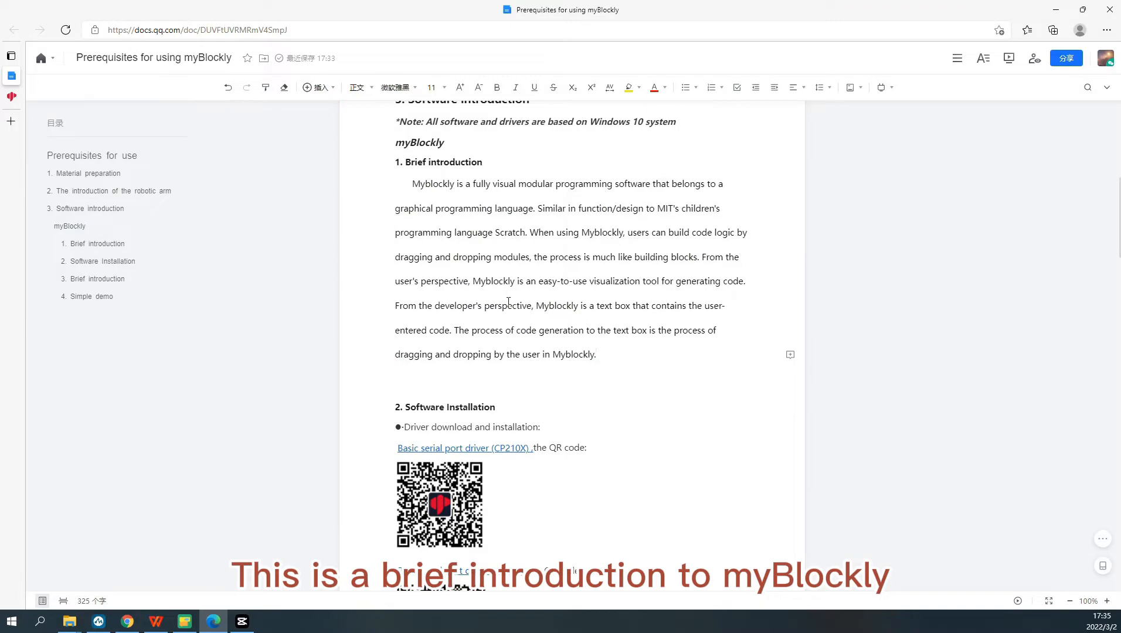
Go to the Software Installation section and highlight its heading and the driver download and installation line
{"action": "scroll", "coordinate": [508, 301], "scroll_direction": "down", "scroll_amount": 5}
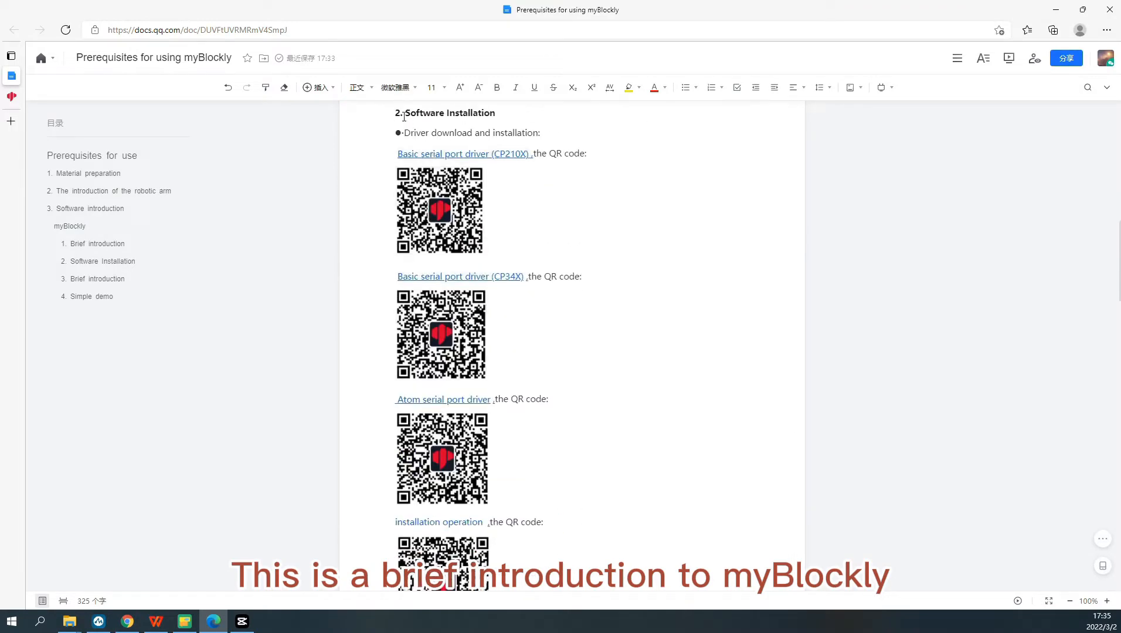
{"action": "left_click_drag", "start_coordinate": [403, 117], "coordinate": [509, 115]}
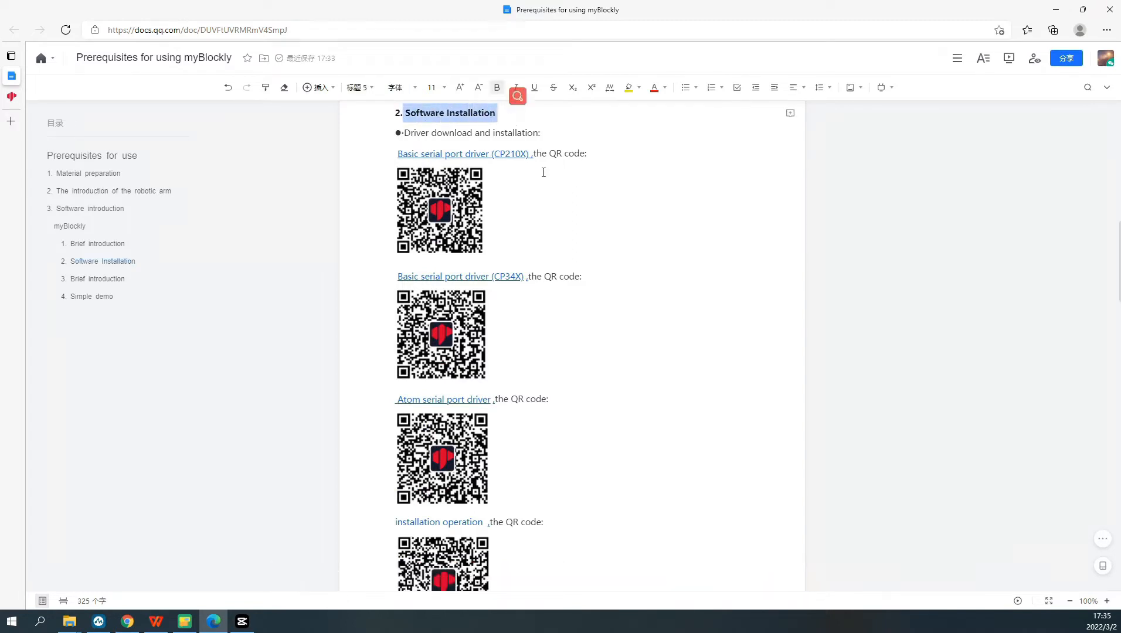
{"action": "left_click", "coordinate": [556, 121]}
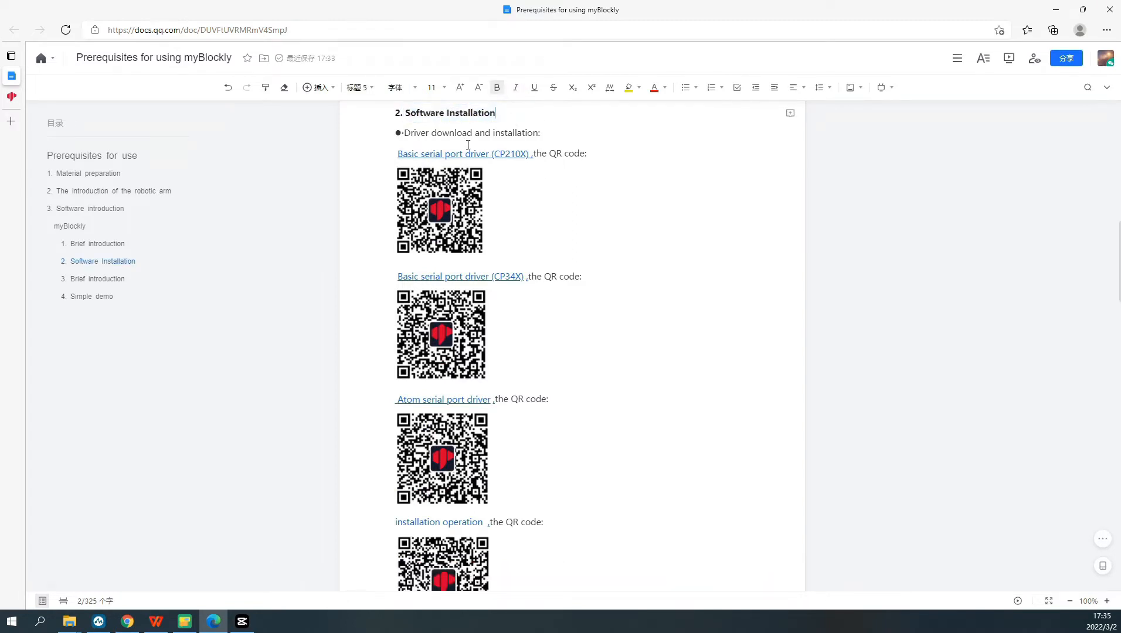
{"action": "left_click_drag", "start_coordinate": [405, 139], "coordinate": [540, 136]}
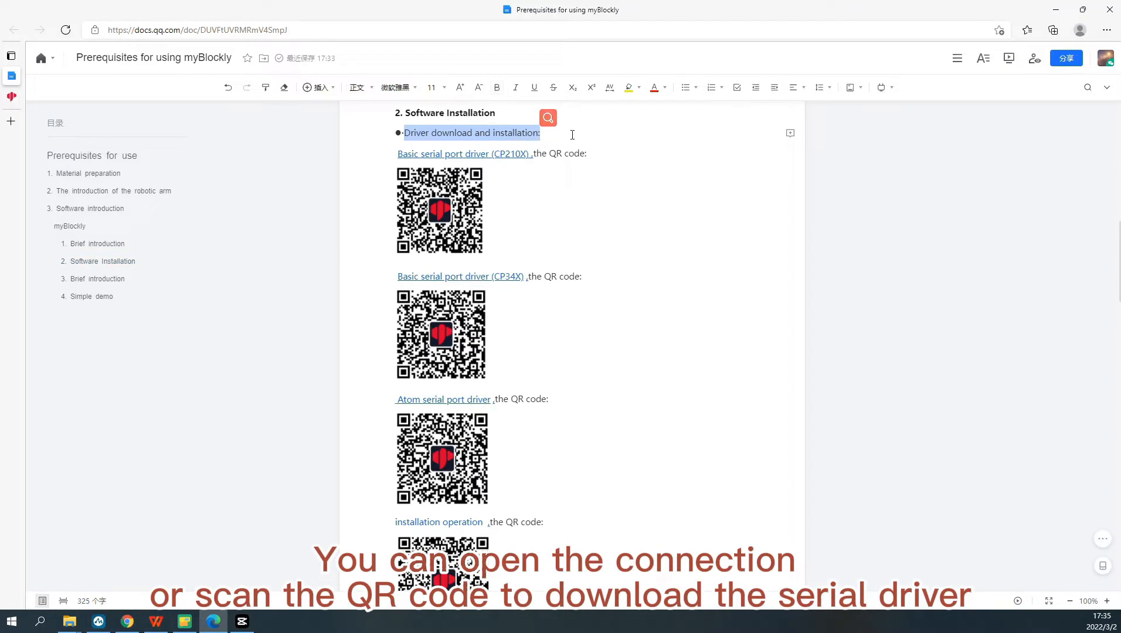
{"action": "left_click", "coordinate": [572, 135]}
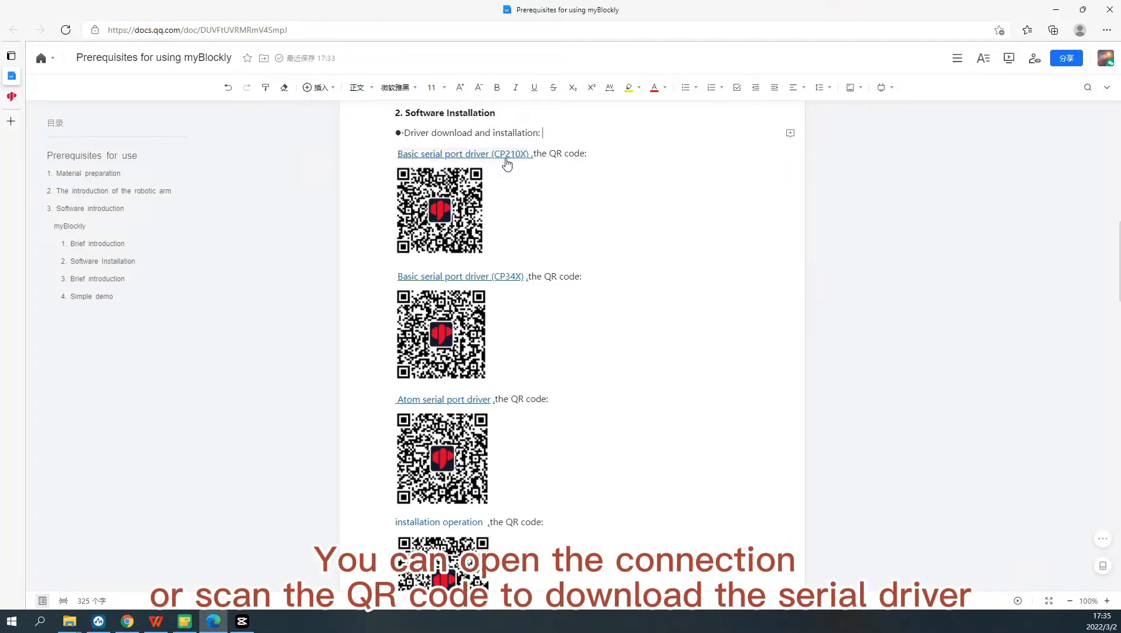
Point out the QR code of the CP210X driver and bring up the link options of the Basic serial port driver (CP34X)
{"action": "left_click", "coordinate": [463, 199]}
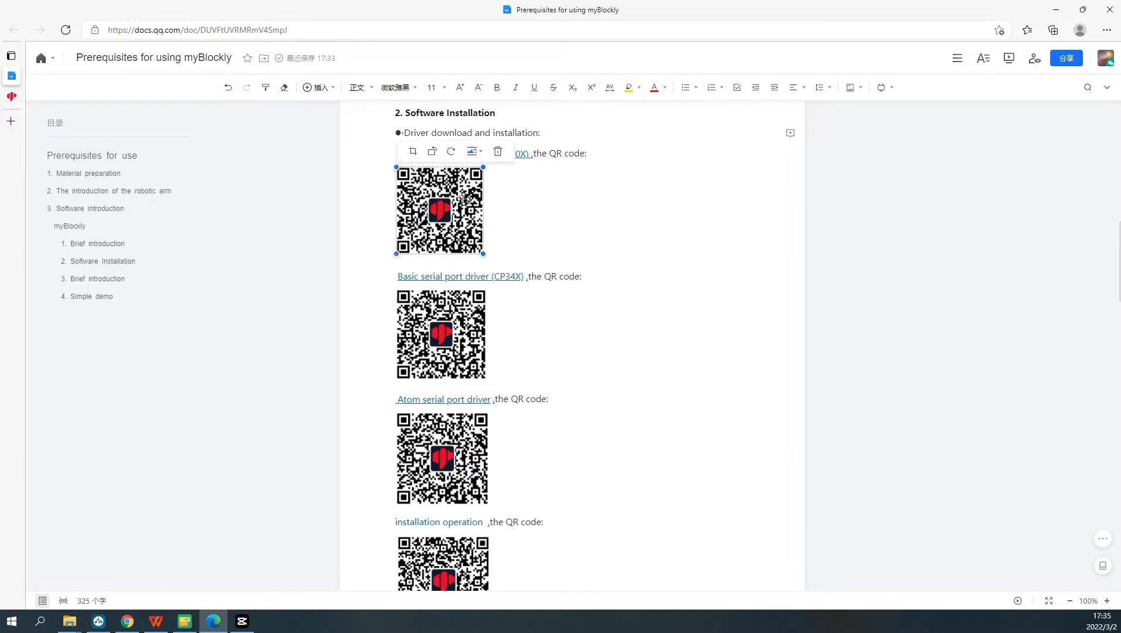
{"action": "left_click", "coordinate": [499, 208]}
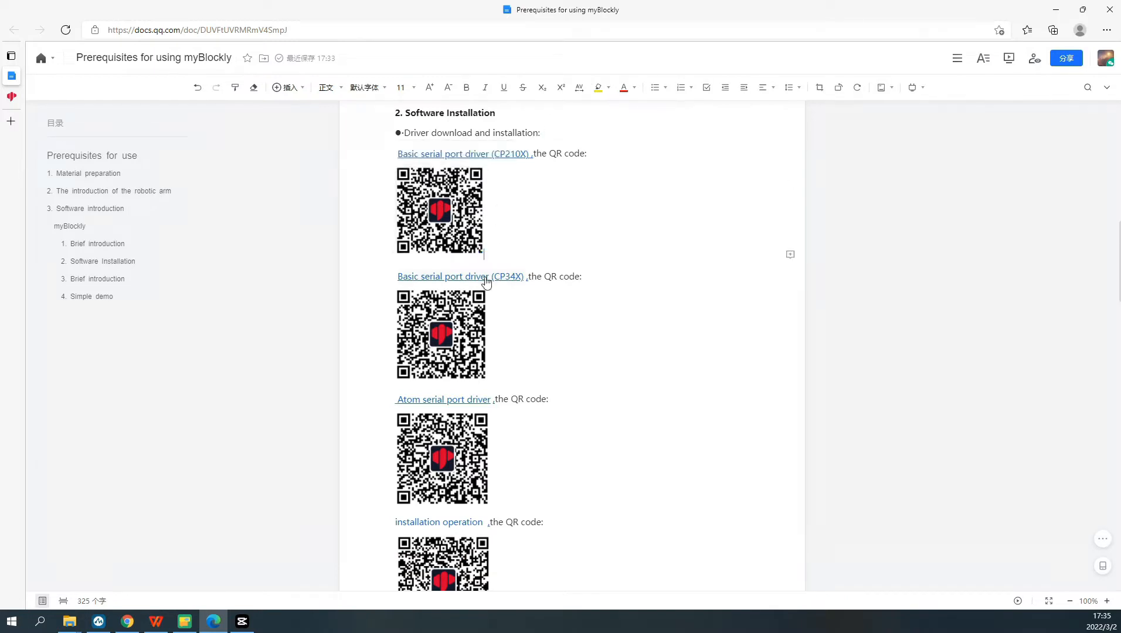
{"action": "left_click", "coordinate": [438, 280]}
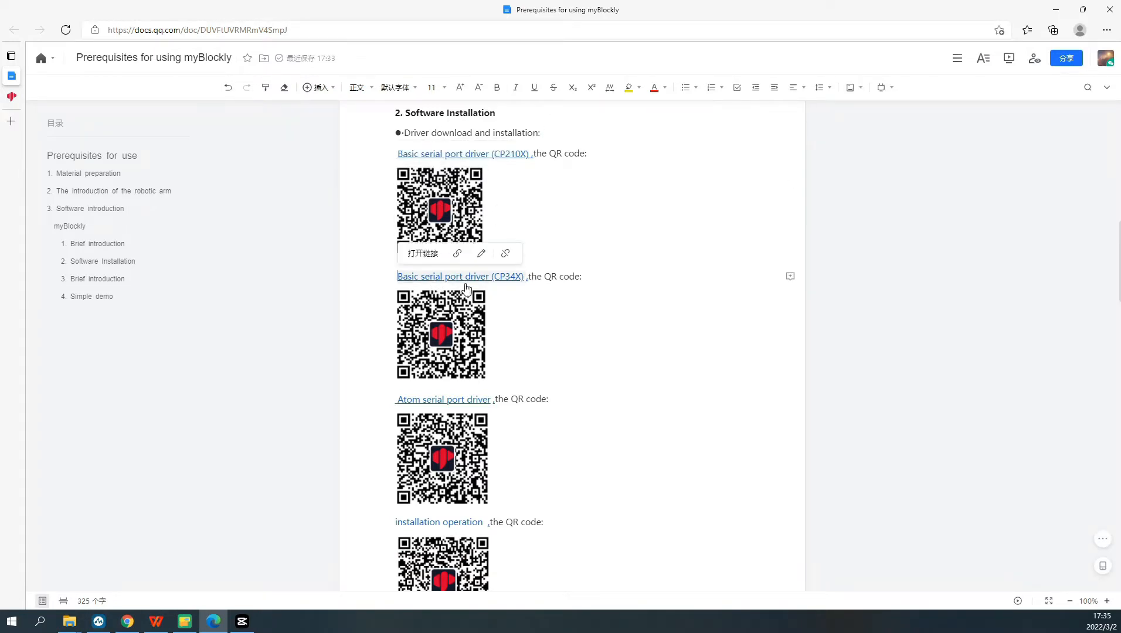
Point out the QR code of the Basic serial port driver (CP34X) in the document
{"action": "left_click", "coordinate": [441, 357]}
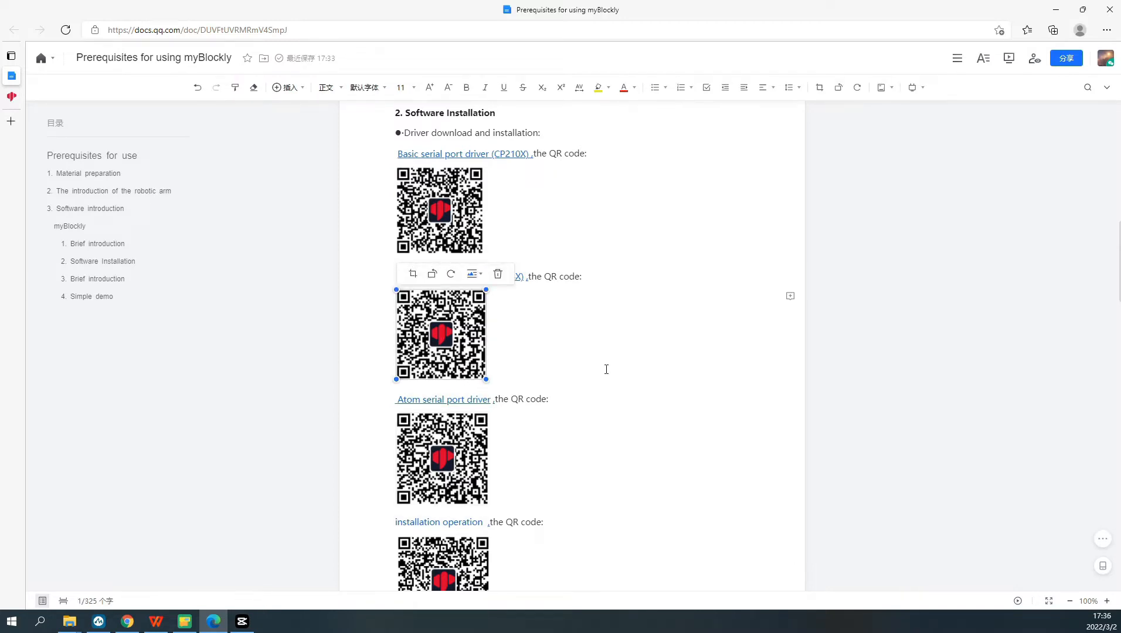
{"action": "left_click", "coordinate": [606, 369]}
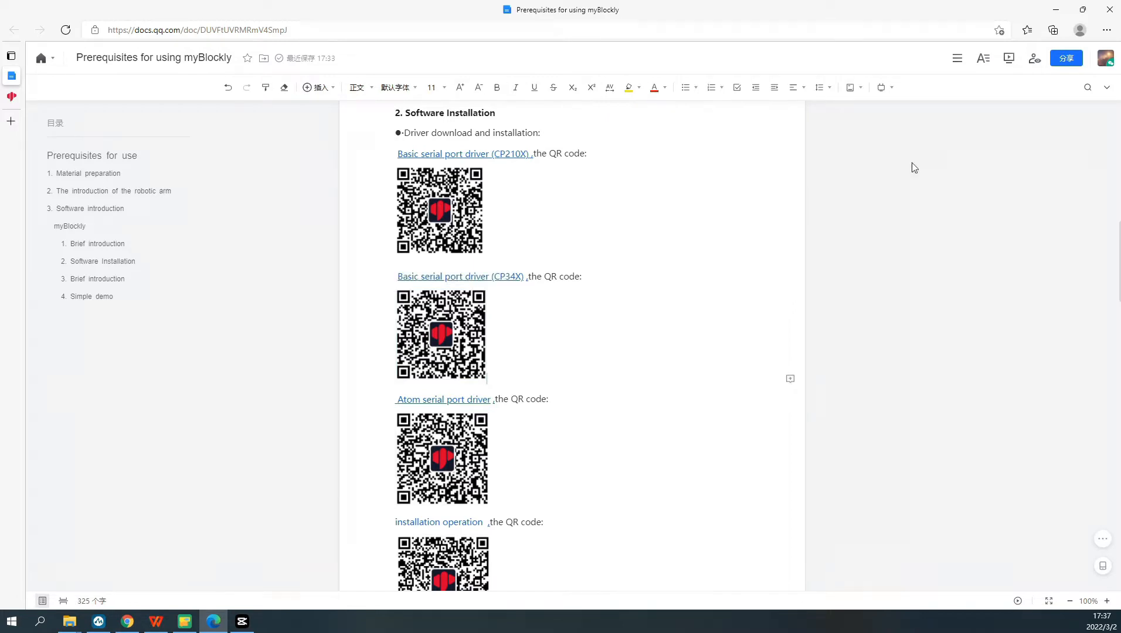
Open the myBlockly教学视频材料 folder on the desktop and point out the two driver archives and CH9102_VCP_SER_Windows.exe
{"action": "left_click", "coordinate": [1051, 10]}
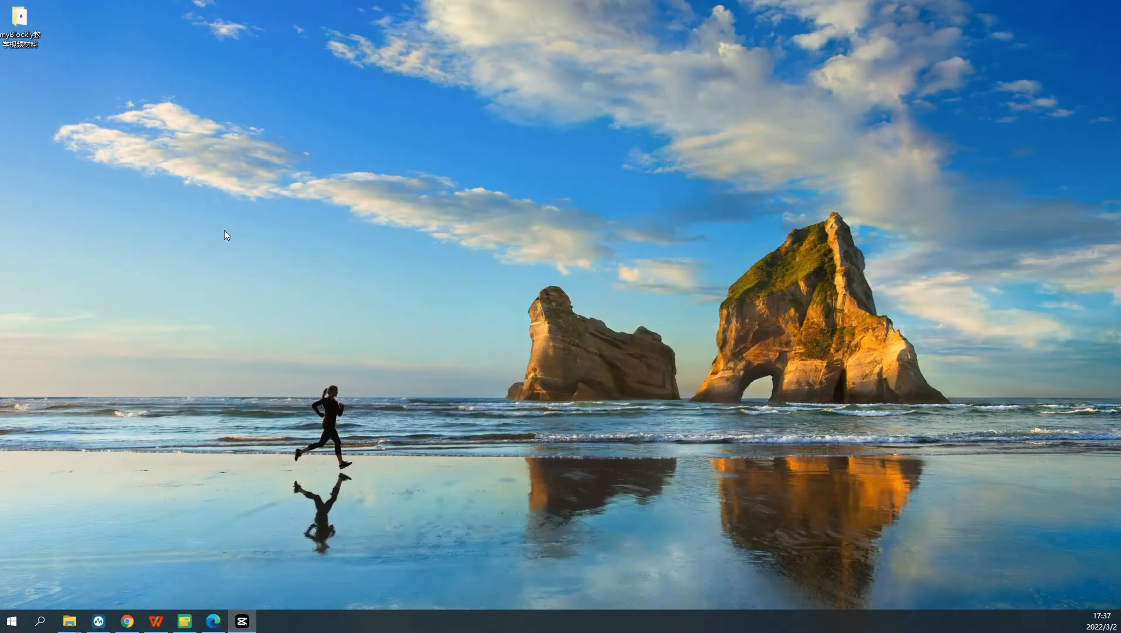
{"action": "double_click", "coordinate": [22, 24]}
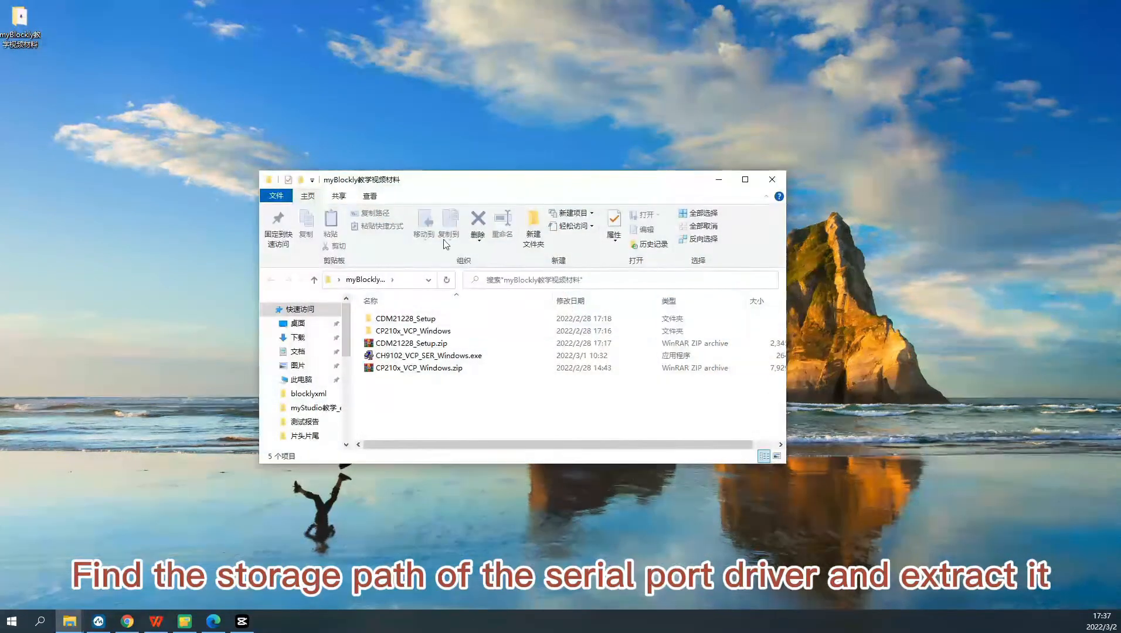
{"action": "left_click", "coordinate": [398, 372]}
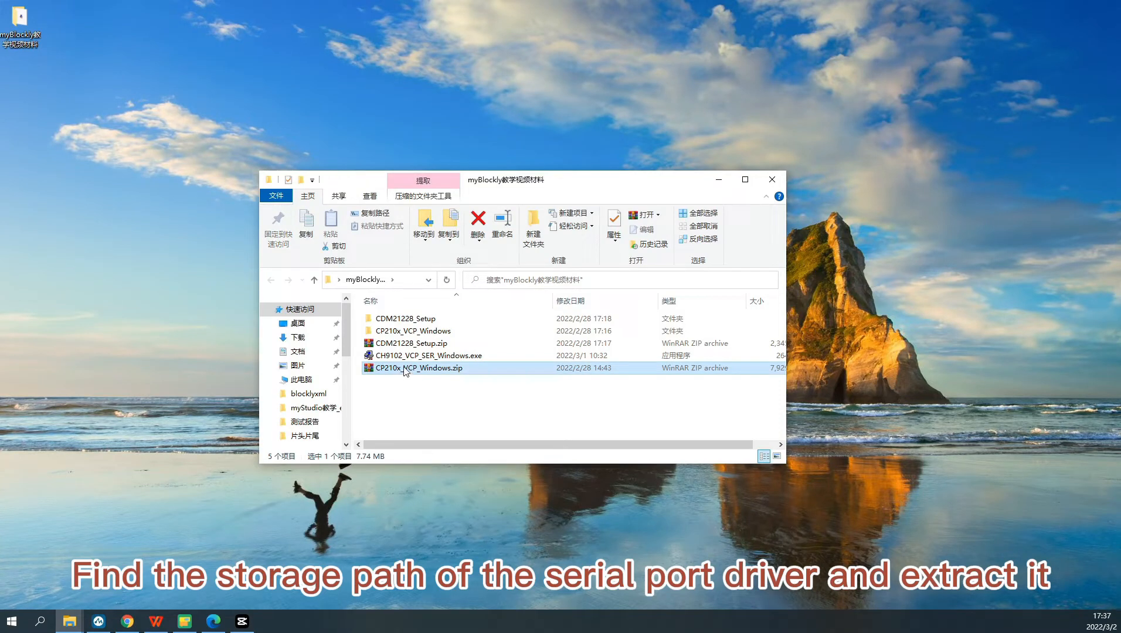
{"action": "left_click", "coordinate": [410, 357], "text": "ctrl"}
{"action": "left_click", "coordinate": [408, 347], "text": "ctrl"}
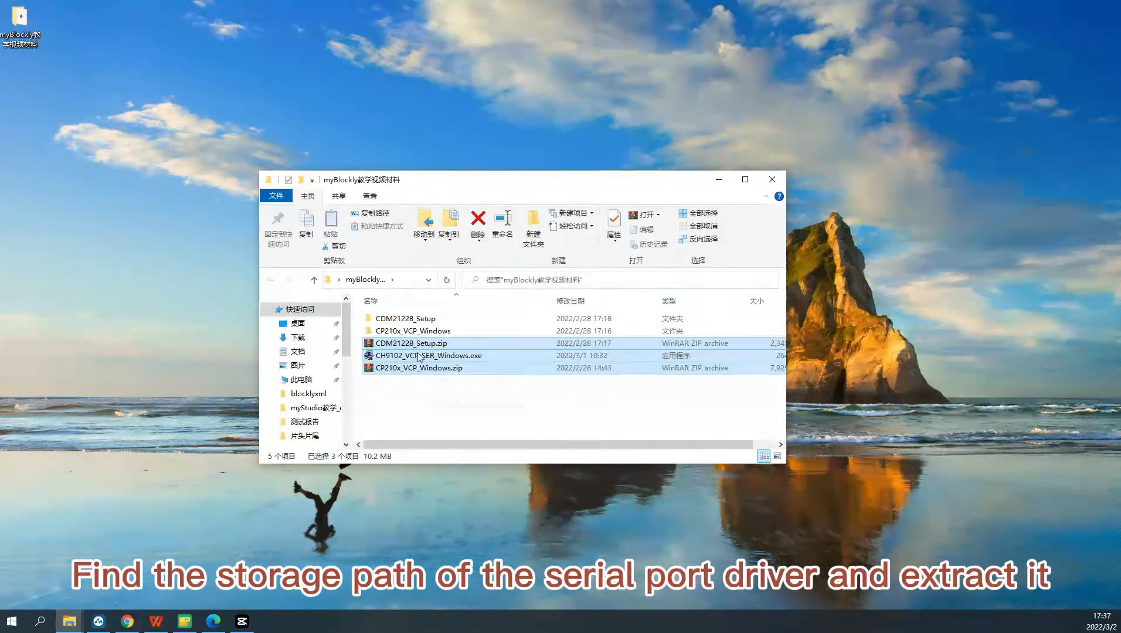
{"action": "left_click", "coordinate": [401, 401]}
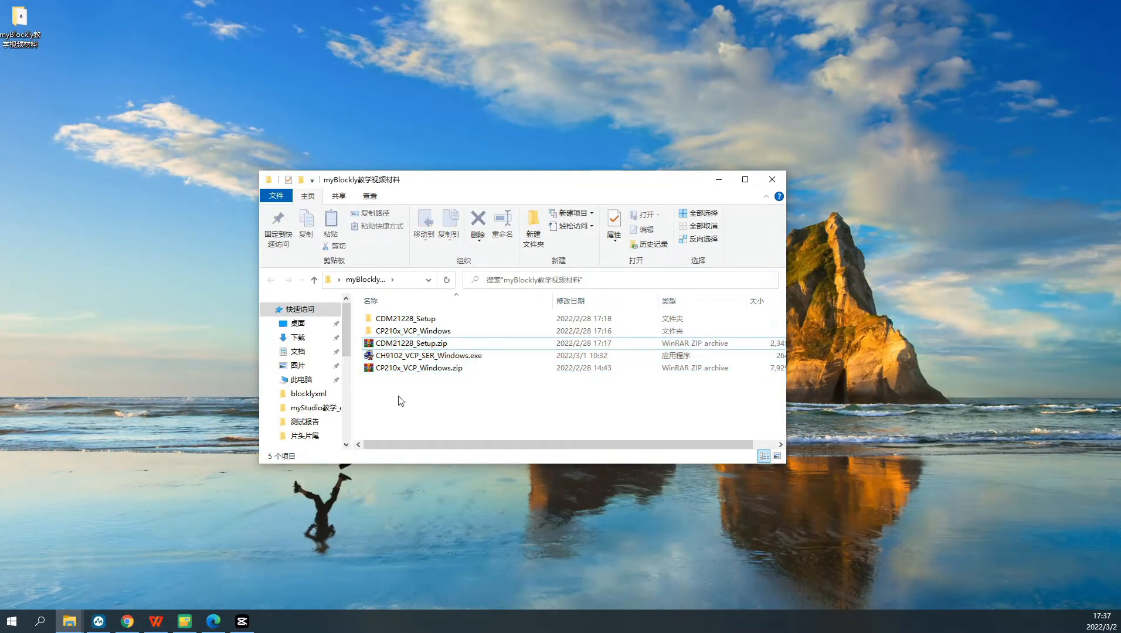
Install the serial driver with CDM21228_Setup.exe from the CDM21228_Setup folder, accepting the licence agreement and finishing the wizard
{"action": "double_click", "coordinate": [418, 320]}
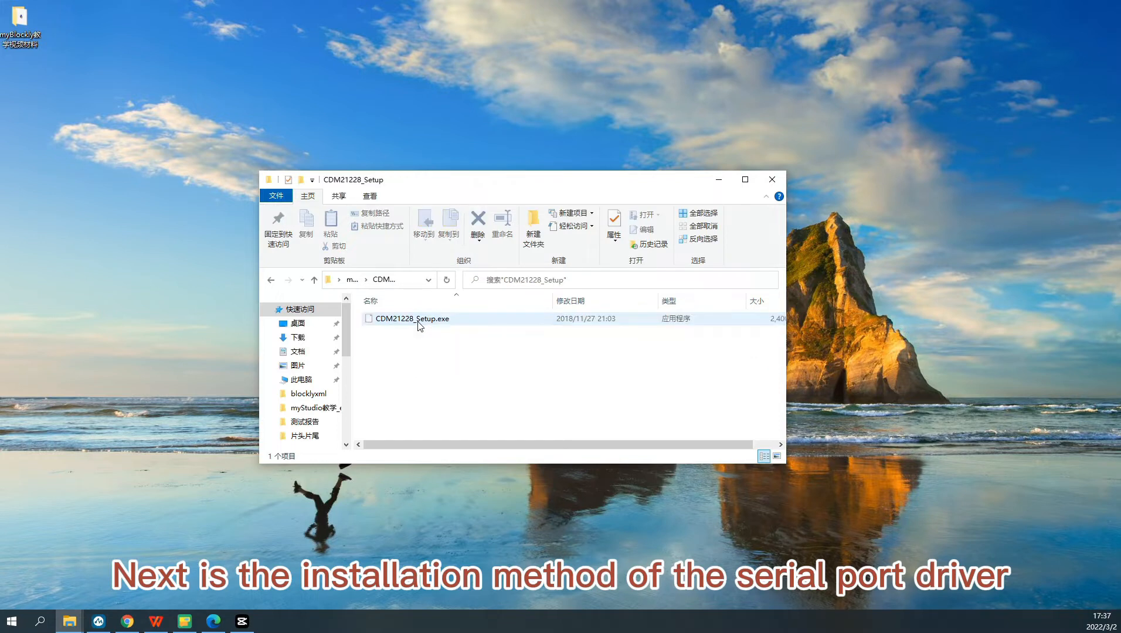
{"action": "left_click", "coordinate": [419, 323]}
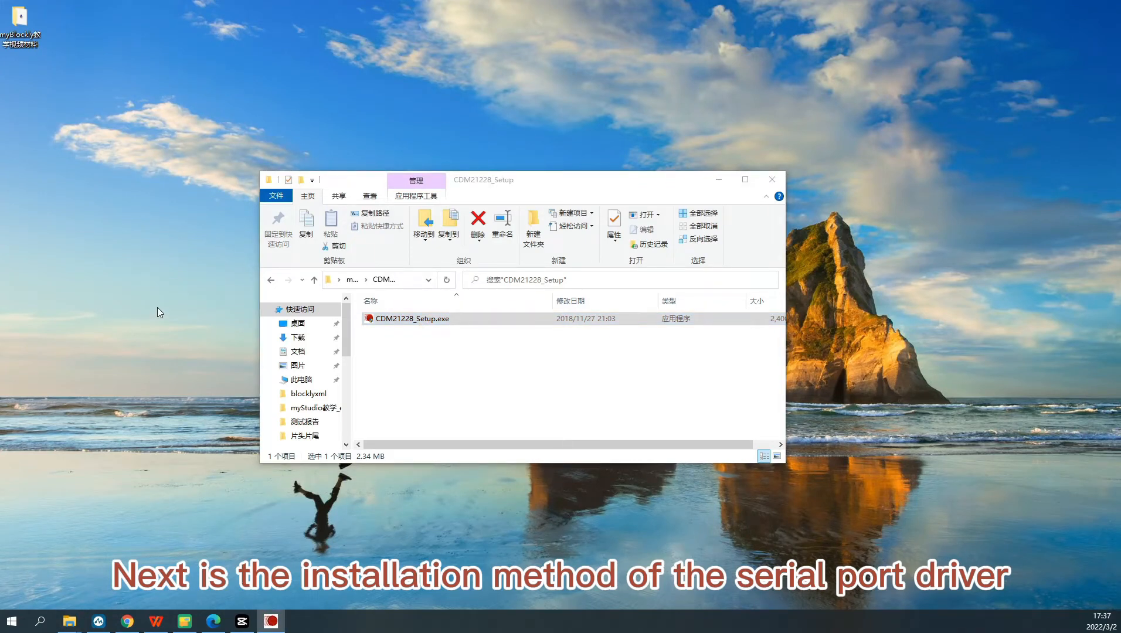
{"action": "left_click", "coordinate": [617, 395]}
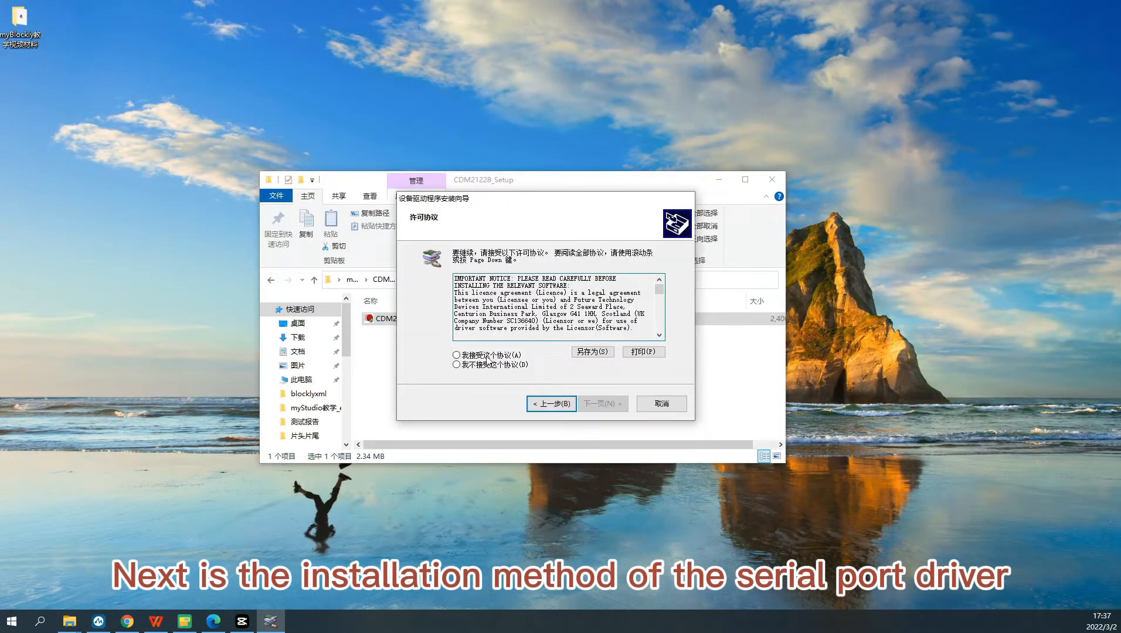
{"action": "left_click", "coordinate": [486, 357]}
{"action": "left_click", "coordinate": [606, 404]}
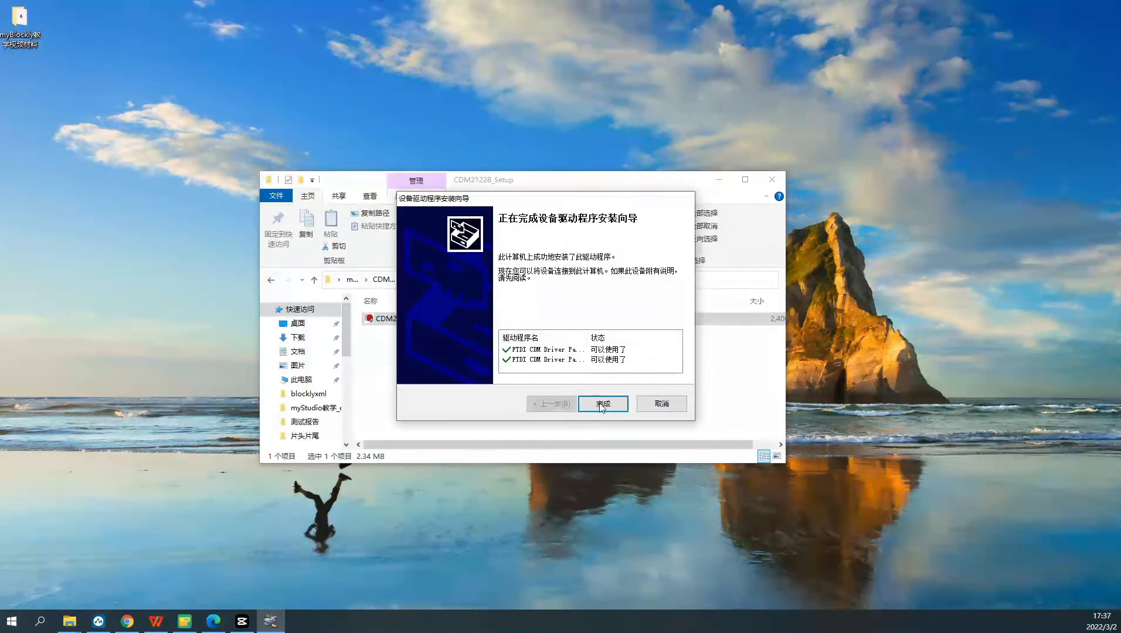
{"action": "left_click", "coordinate": [607, 404]}
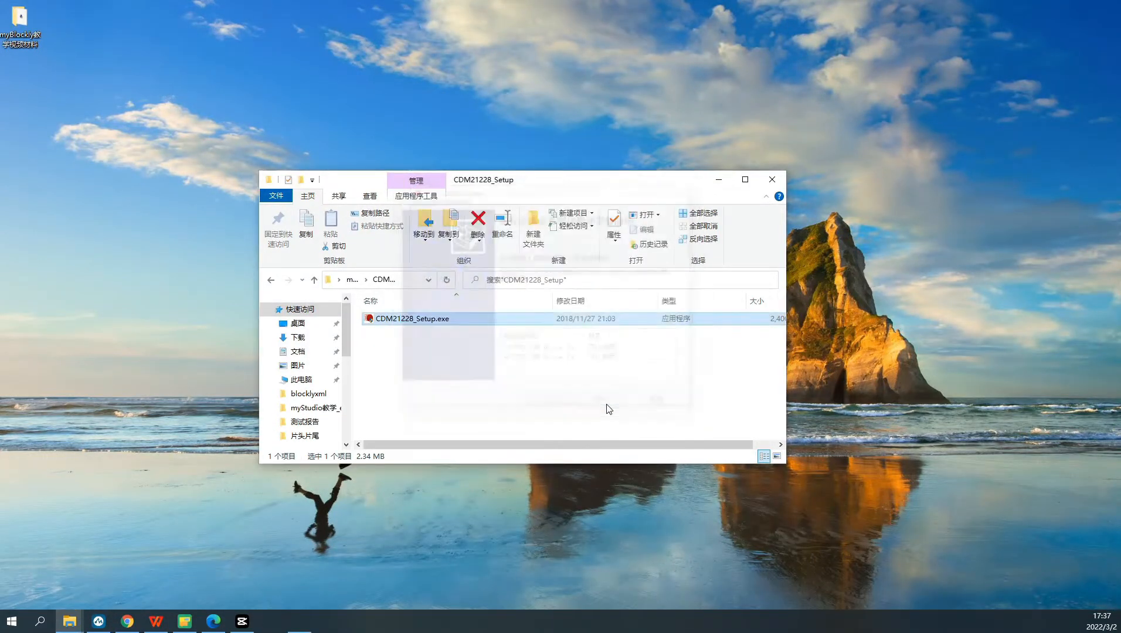
Install the CP210x driver with CP210xVCPInstaller_x64_v6.7.0.0.exe from the CP210x_VCP_Windows folder, accepting the licence agreement
{"action": "left_click", "coordinate": [272, 282]}
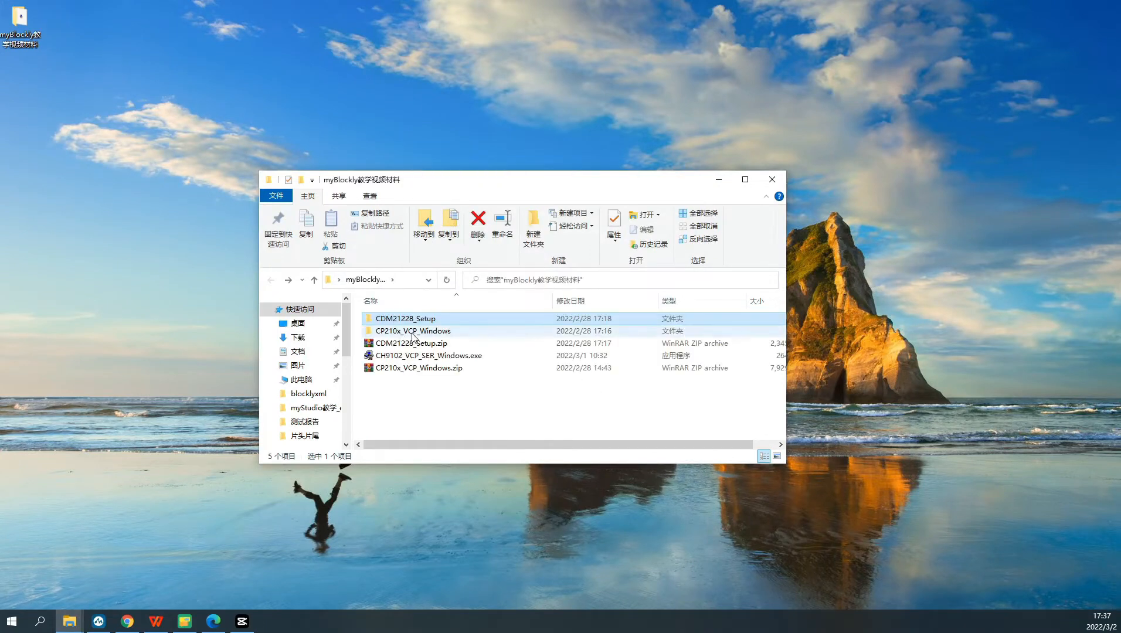
{"action": "double_click", "coordinate": [413, 331]}
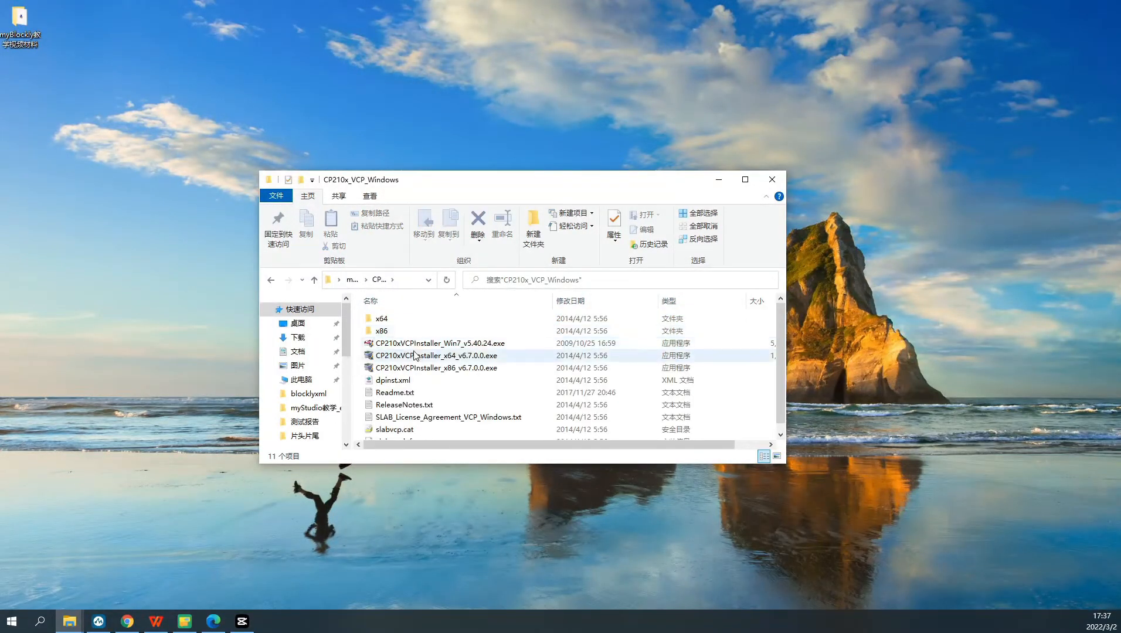
{"action": "left_click", "coordinate": [480, 359]}
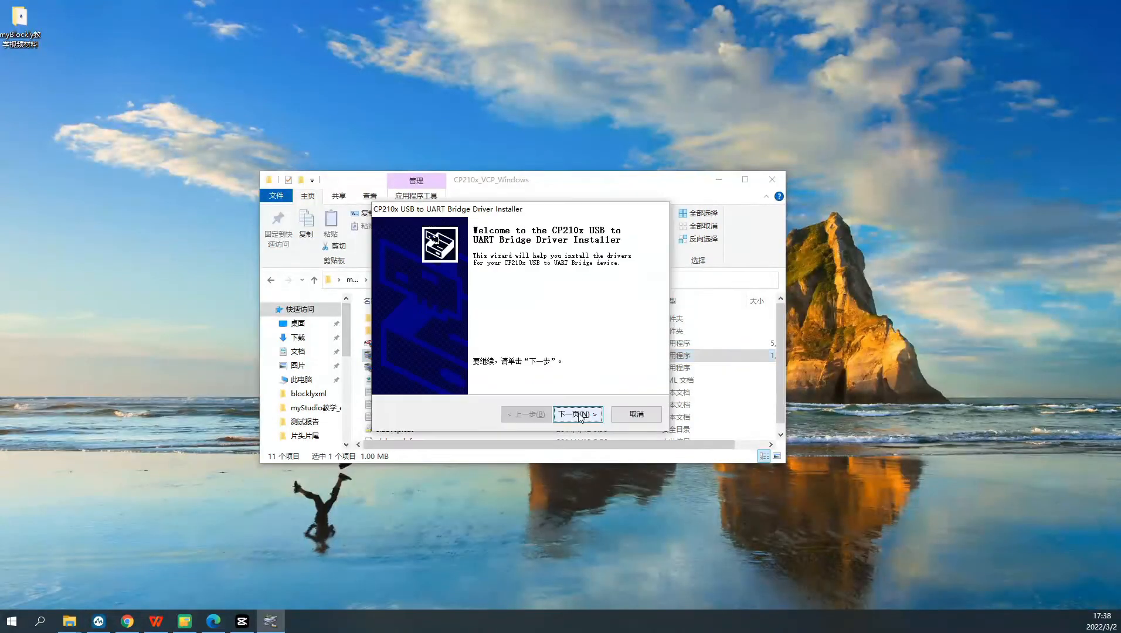
{"action": "left_click", "coordinate": [579, 414]}
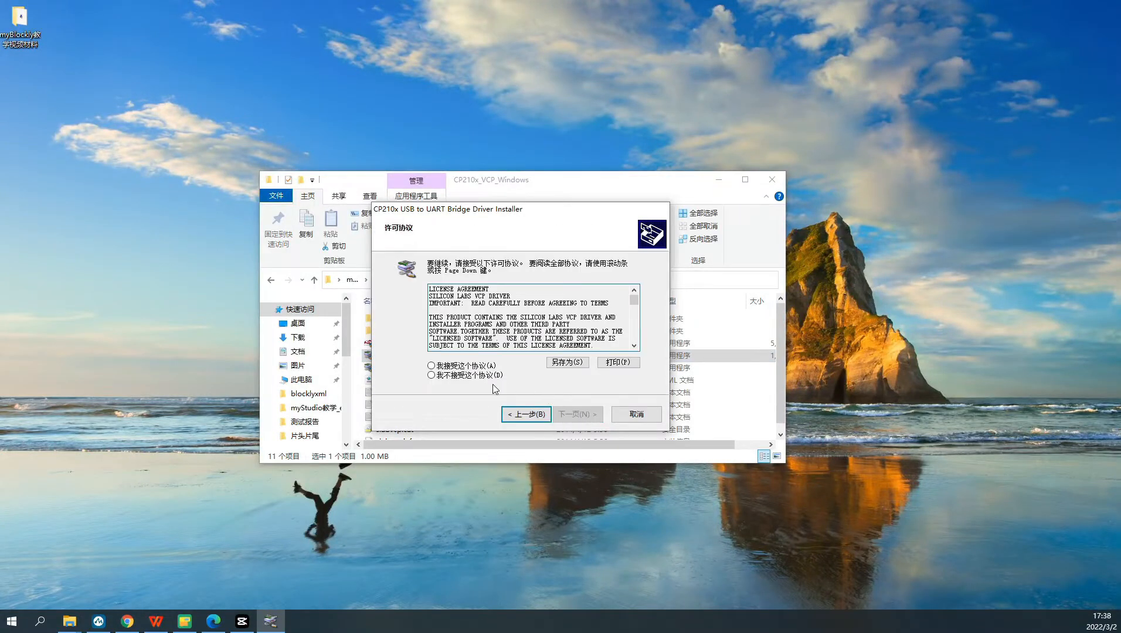
{"action": "left_click", "coordinate": [438, 369]}
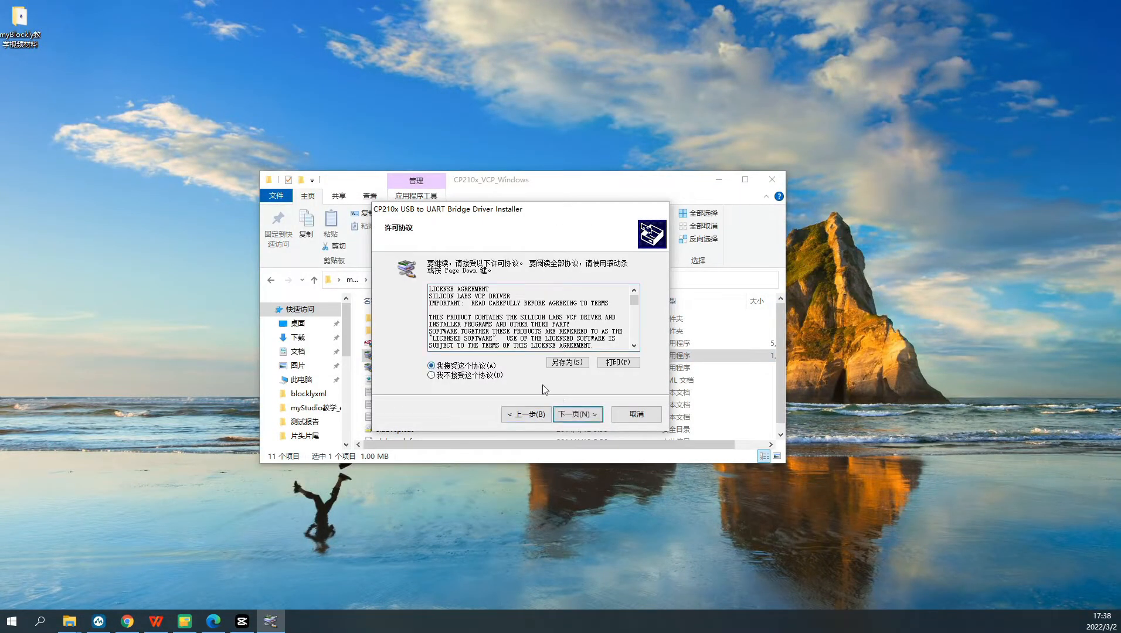
{"action": "left_click", "coordinate": [568, 412]}
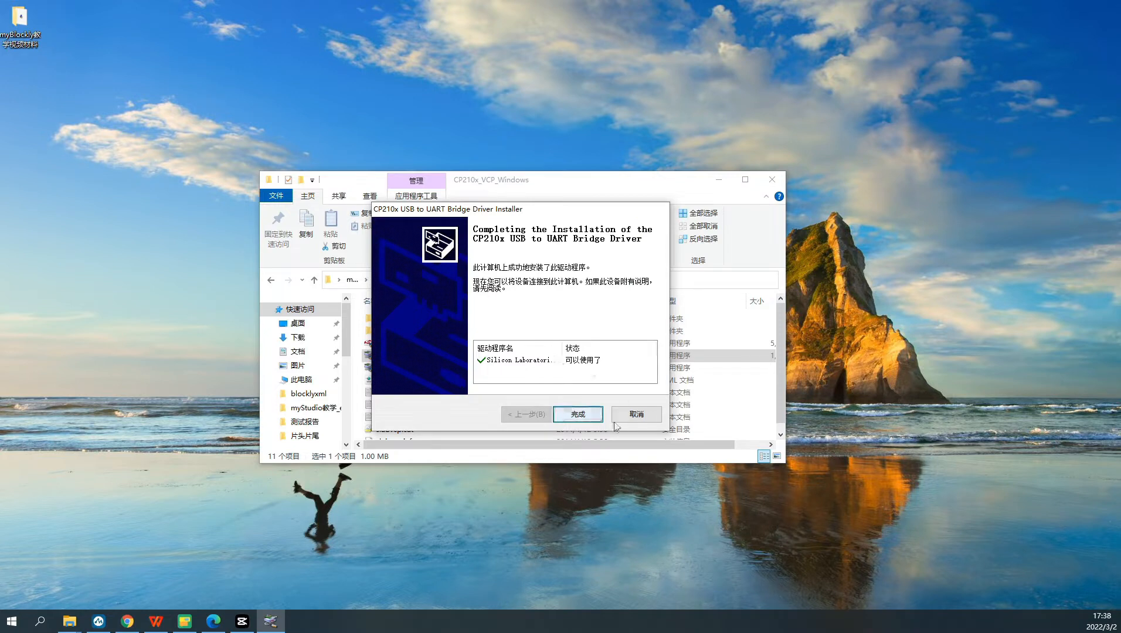
{"action": "left_click", "coordinate": [585, 415]}
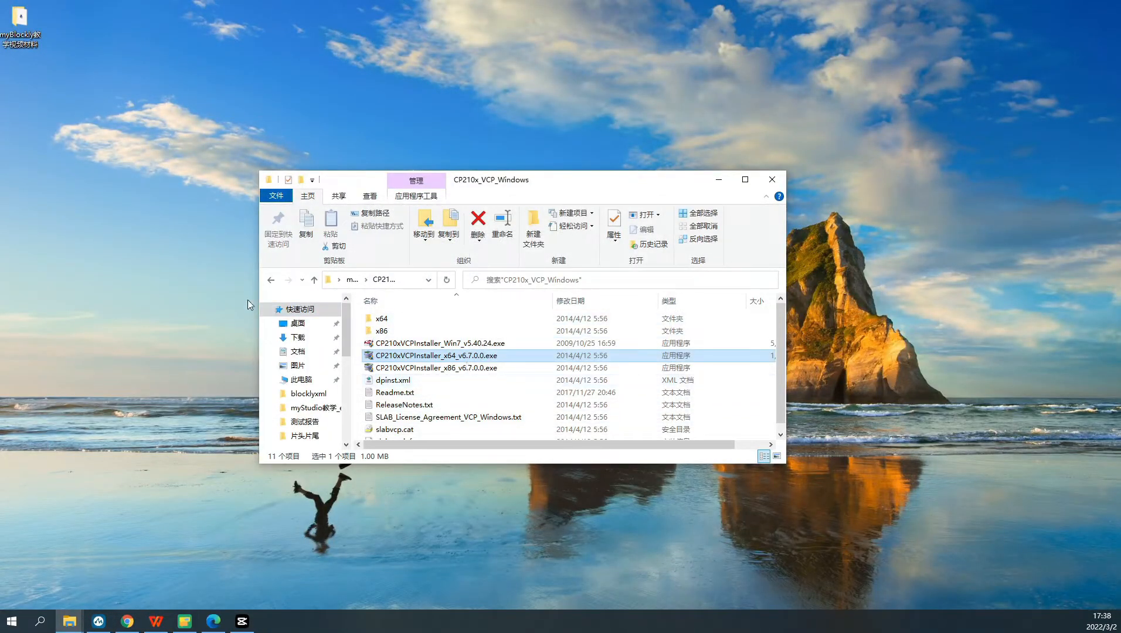
Run CH9102_VCP_SER_Windows.exe from the materials folder, install the CH343SER.INF driver, and close the installer and the folder
{"action": "left_click", "coordinate": [271, 281]}
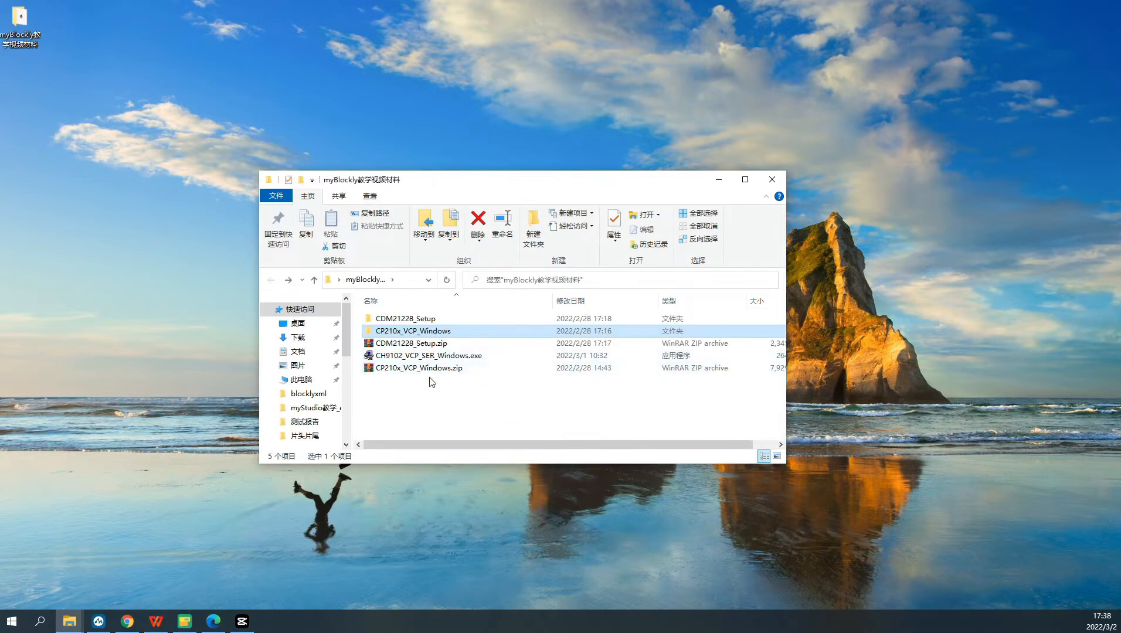
{"action": "left_click", "coordinate": [399, 356]}
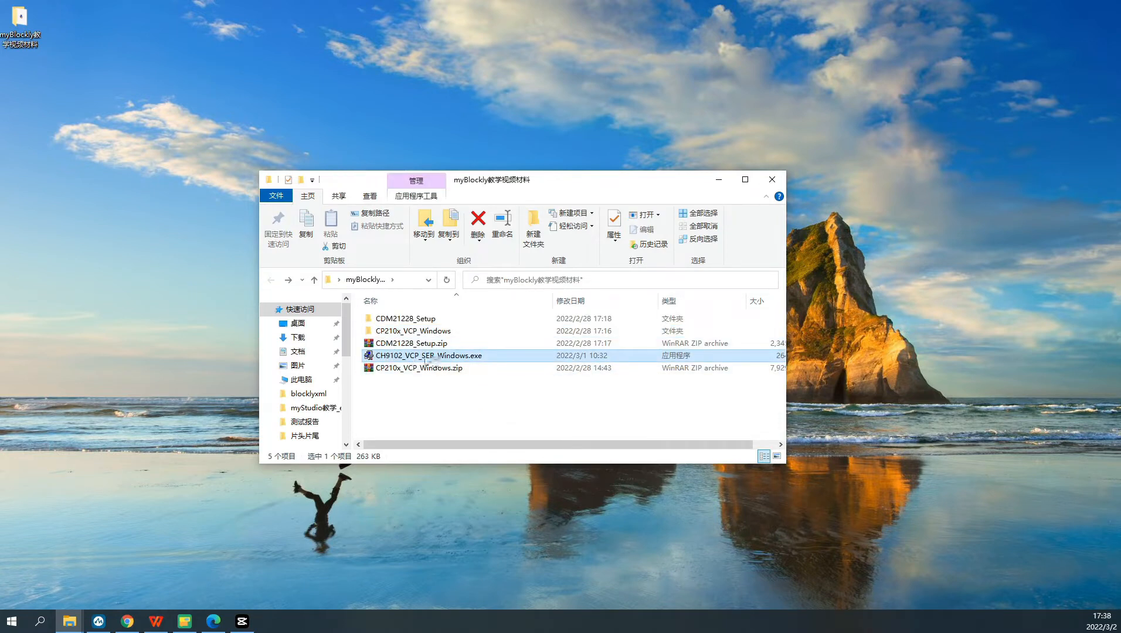
{"action": "double_click", "coordinate": [418, 357]}
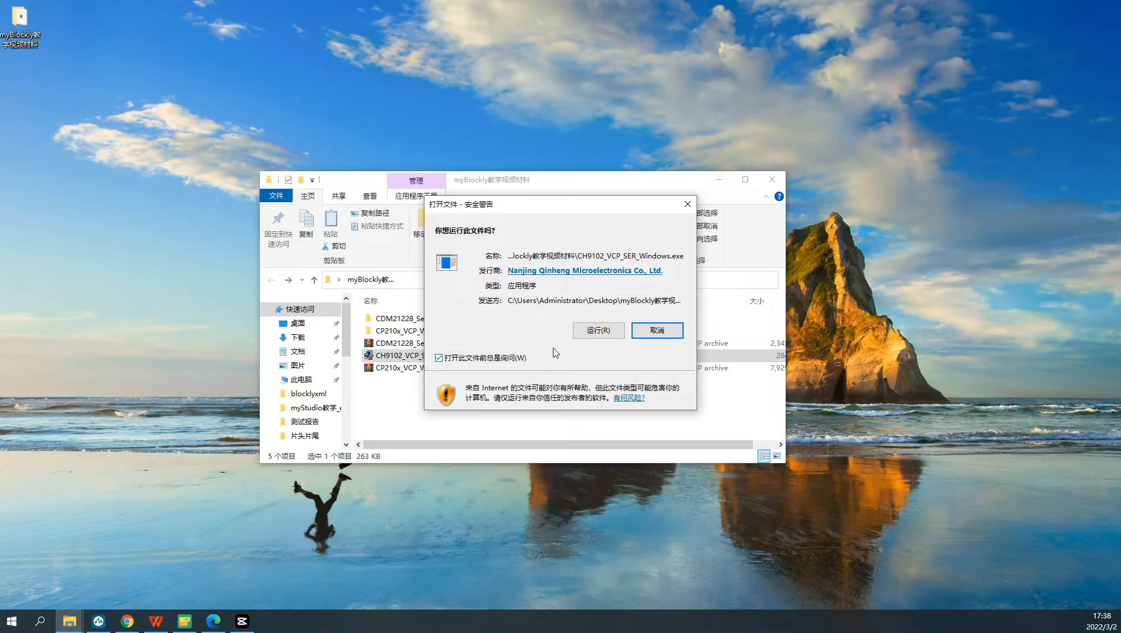
{"action": "left_click", "coordinate": [589, 333]}
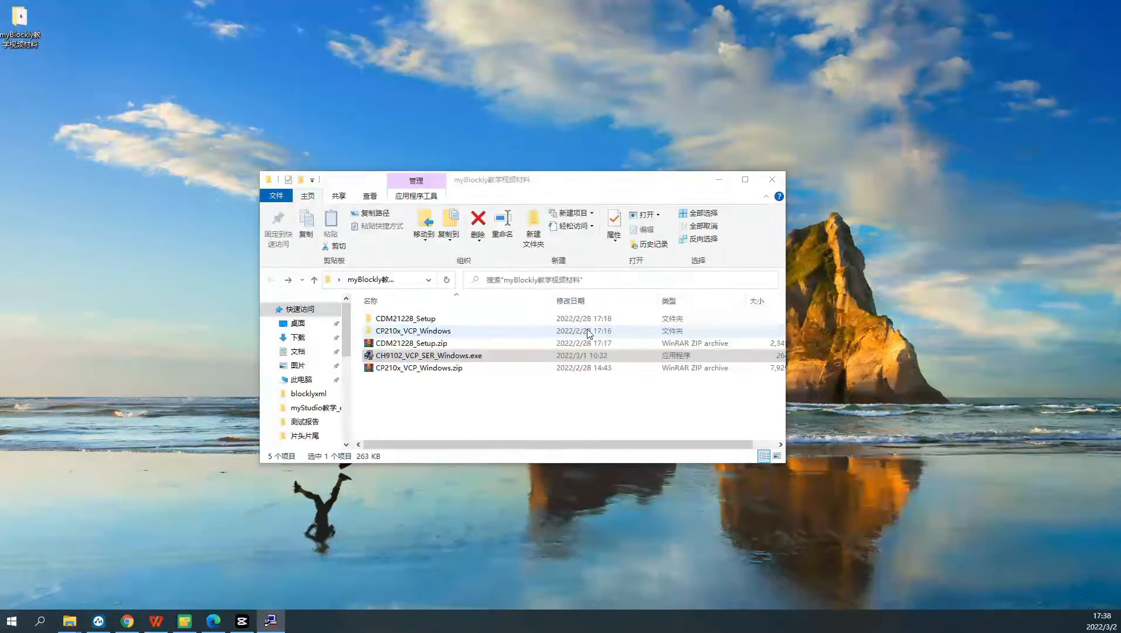
{"action": "left_click", "coordinate": [437, 309]}
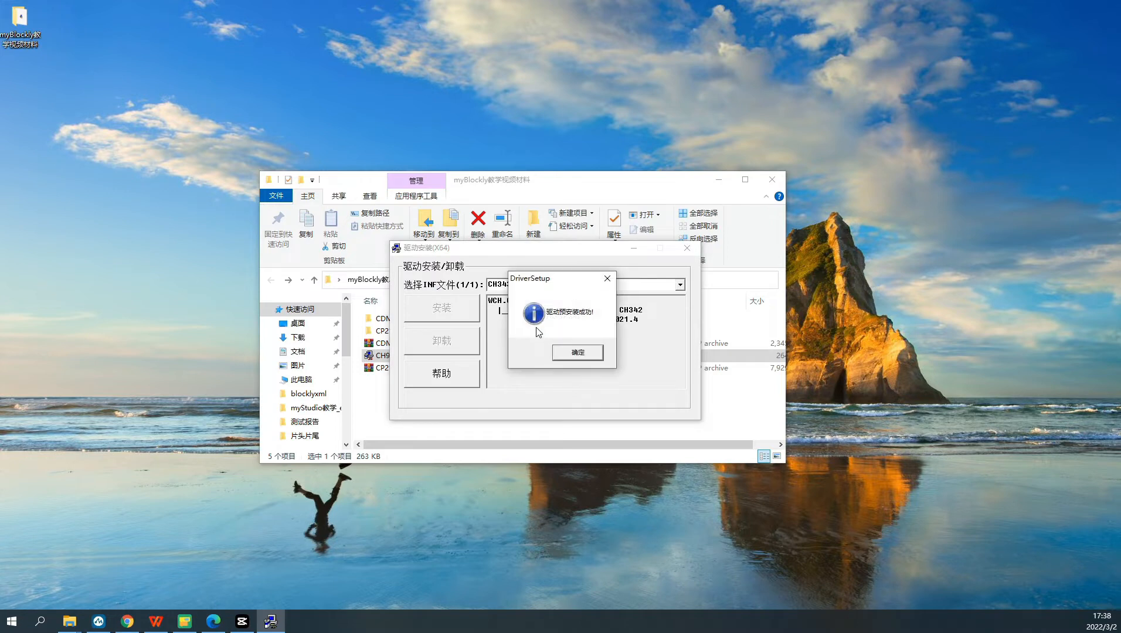
{"action": "left_click", "coordinate": [573, 354]}
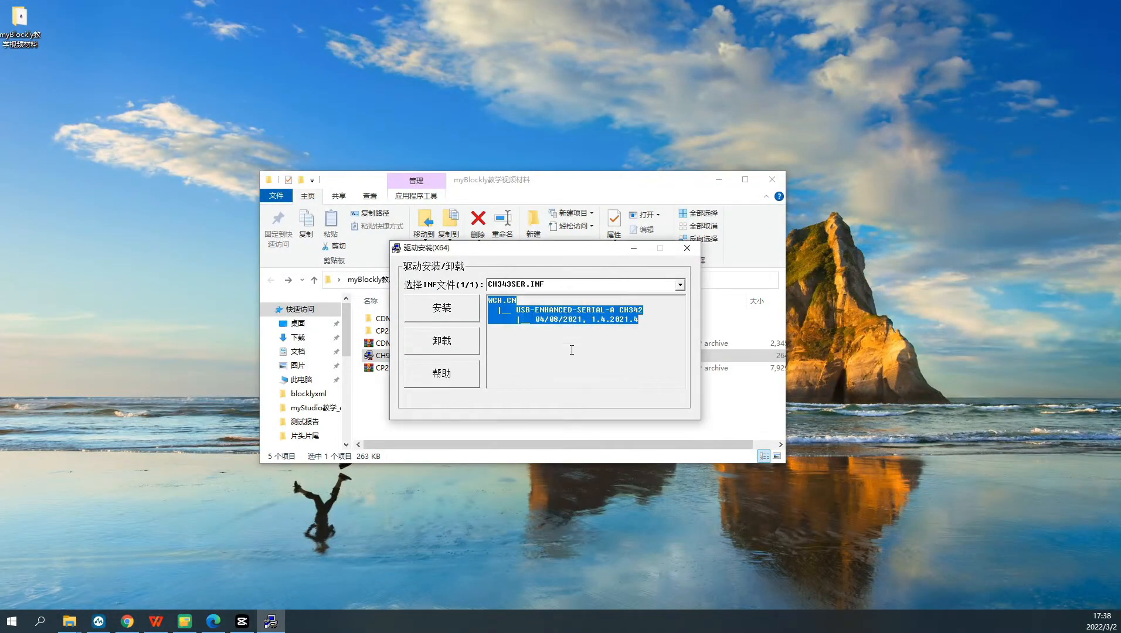
{"action": "left_click", "coordinate": [685, 258]}
{"action": "left_click", "coordinate": [684, 259]}
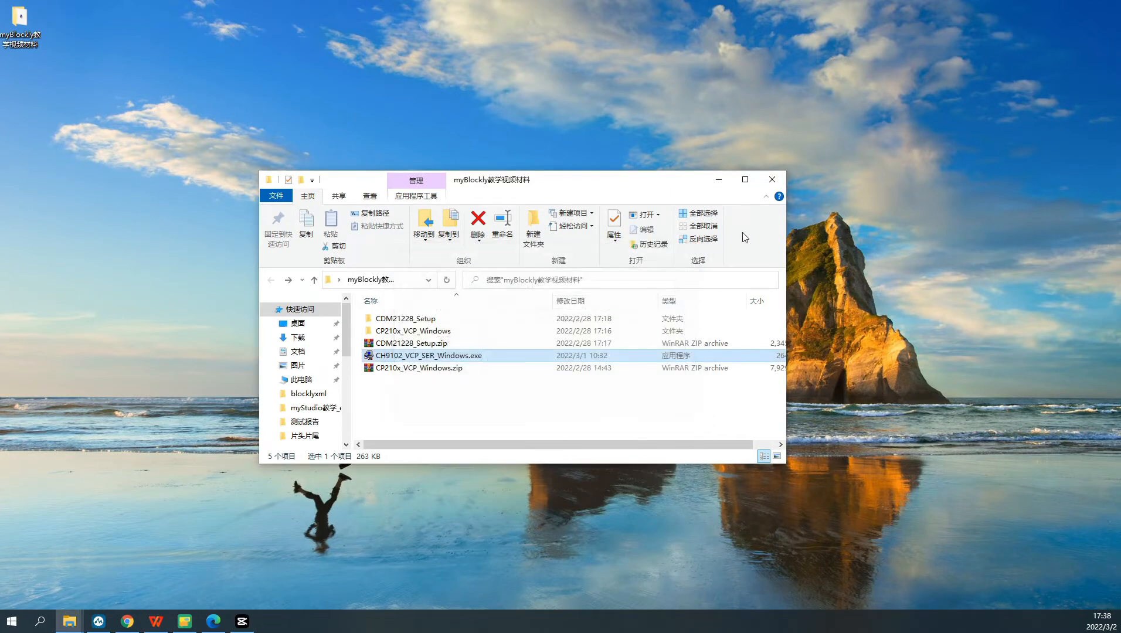
{"action": "left_click", "coordinate": [774, 184]}
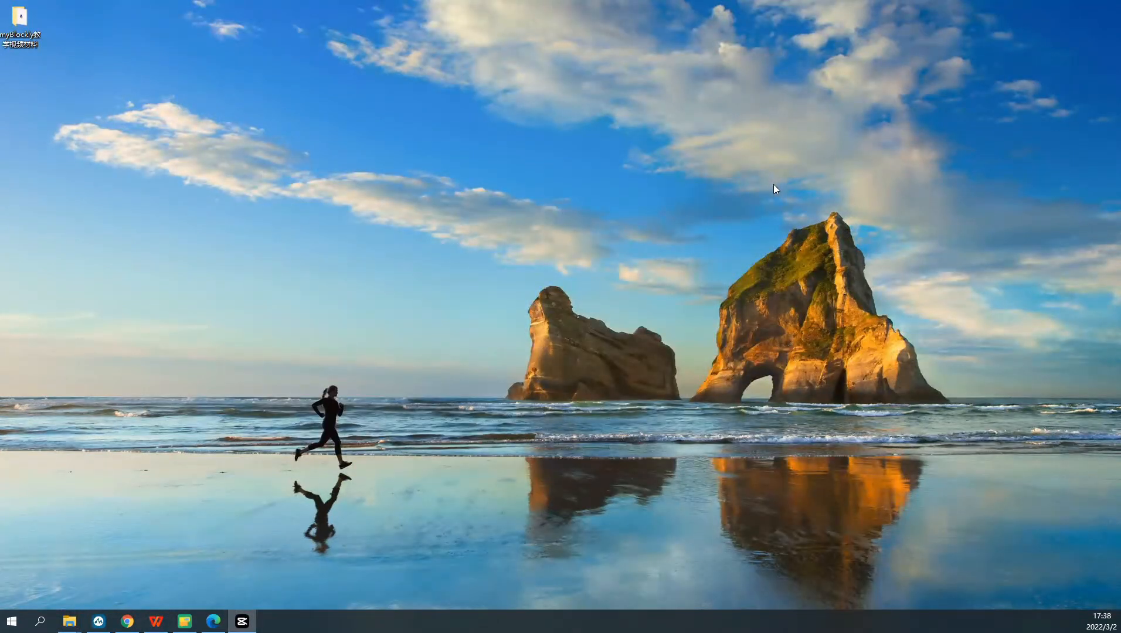
Return to the prerequisites document in Microsoft Edge and highlight the line about the Windows download address of myBlockly
{"action": "left_click", "coordinate": [217, 619]}
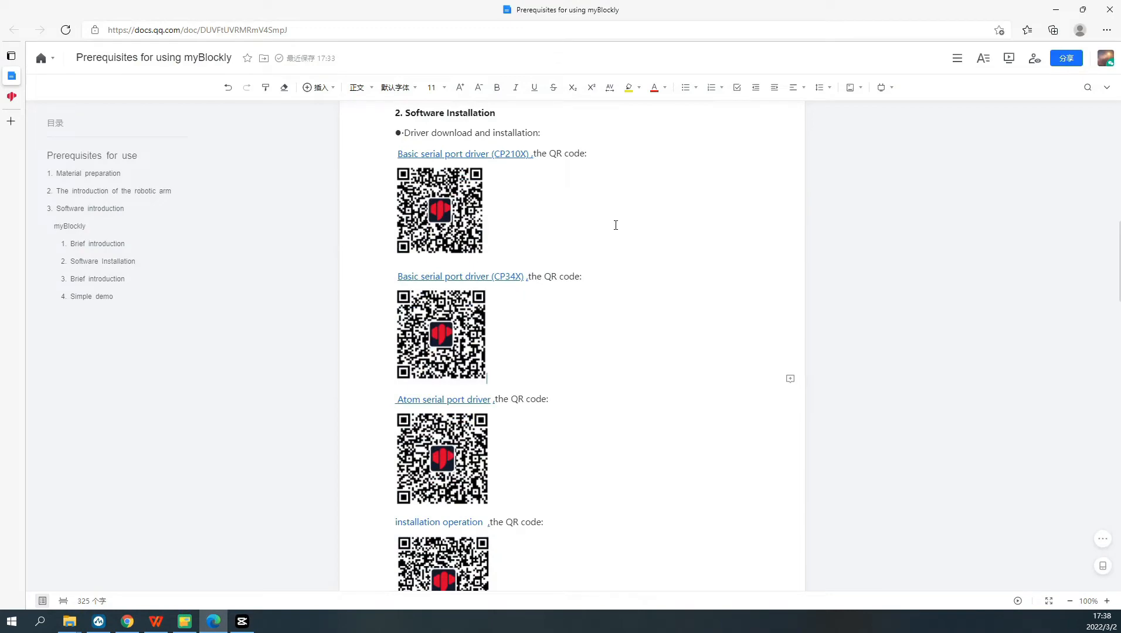
{"action": "scroll", "coordinate": [614, 222], "scroll_direction": "down", "scroll_amount": 5}
{"action": "scroll", "coordinate": [603, 237], "scroll_direction": "down", "scroll_amount": 1}
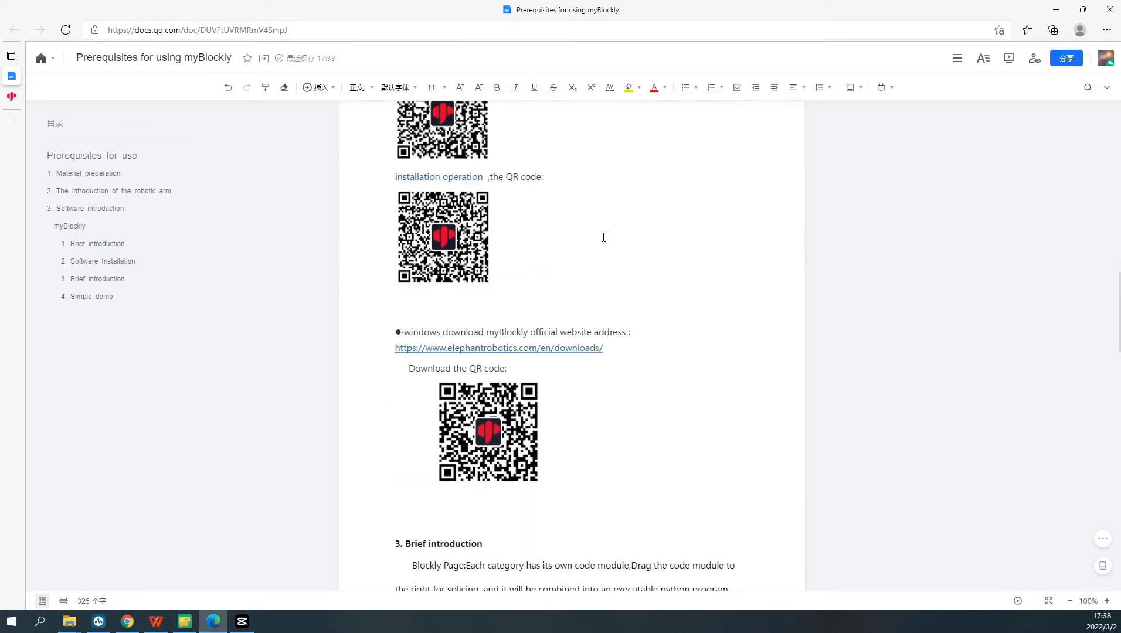
{"action": "scroll", "coordinate": [599, 239], "scroll_direction": "down", "scroll_amount": 1}
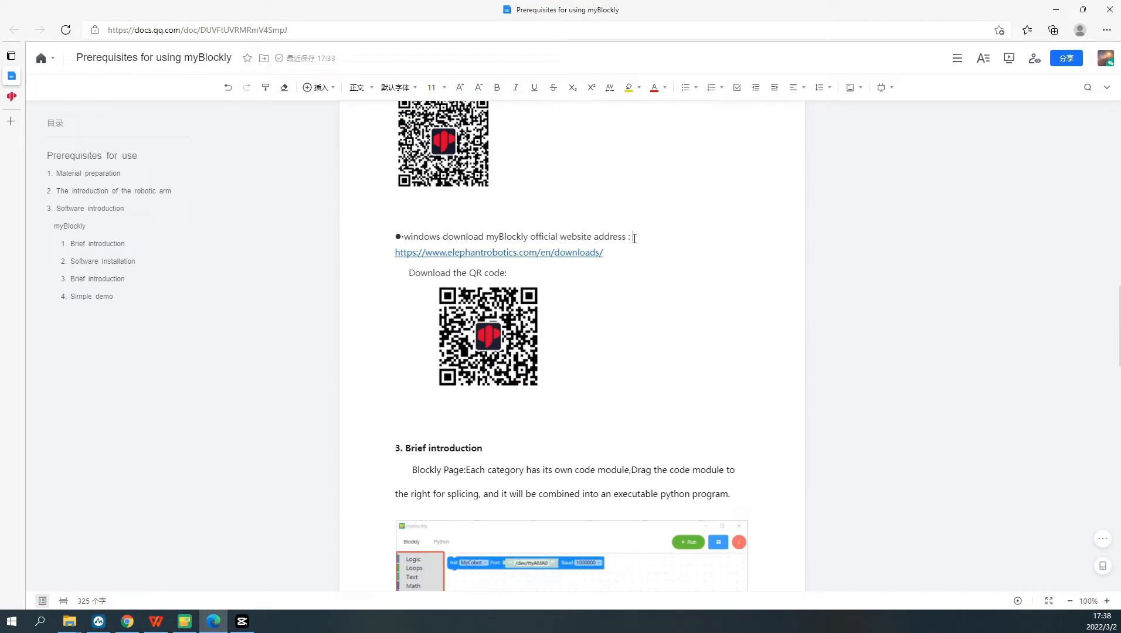
{"action": "left_click_drag", "start_coordinate": [634, 237], "coordinate": [400, 237]}
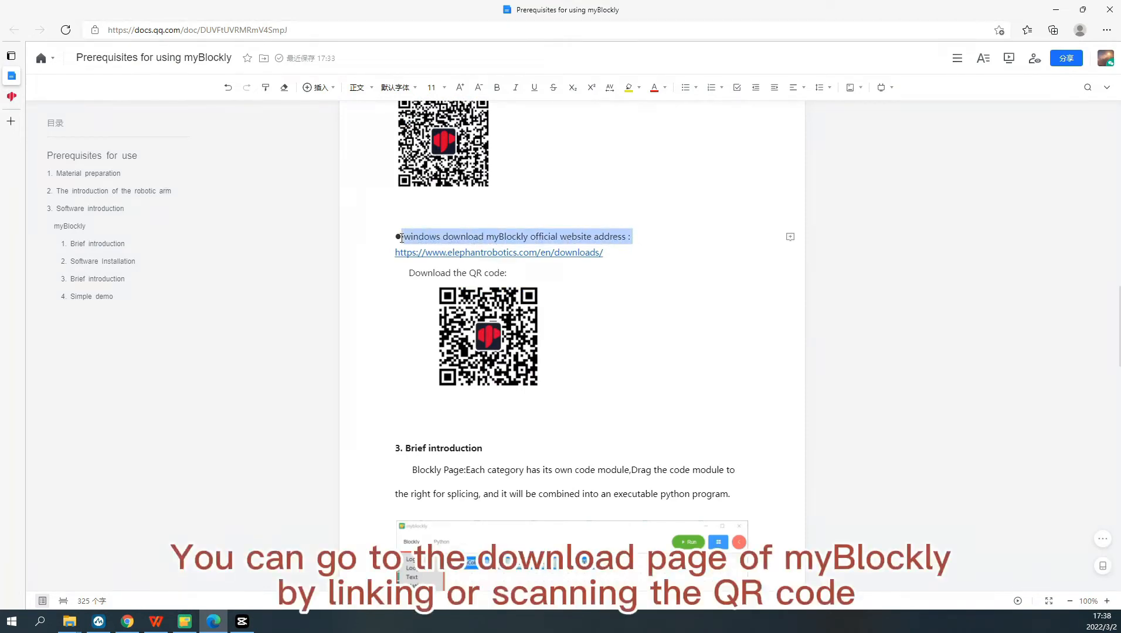
{"action": "left_click", "coordinate": [641, 272]}
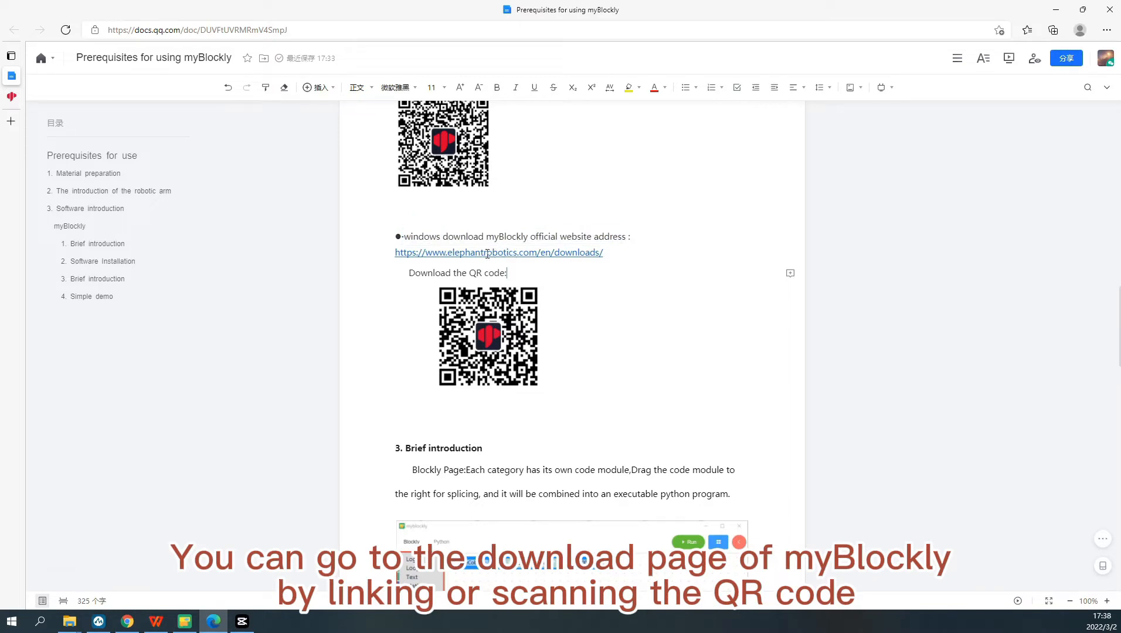
Point out the Elephant Robotics downloads link and the myBlockly download QR code below it
{"action": "left_click", "coordinate": [487, 253]}
{"action": "left_click", "coordinate": [497, 324]}
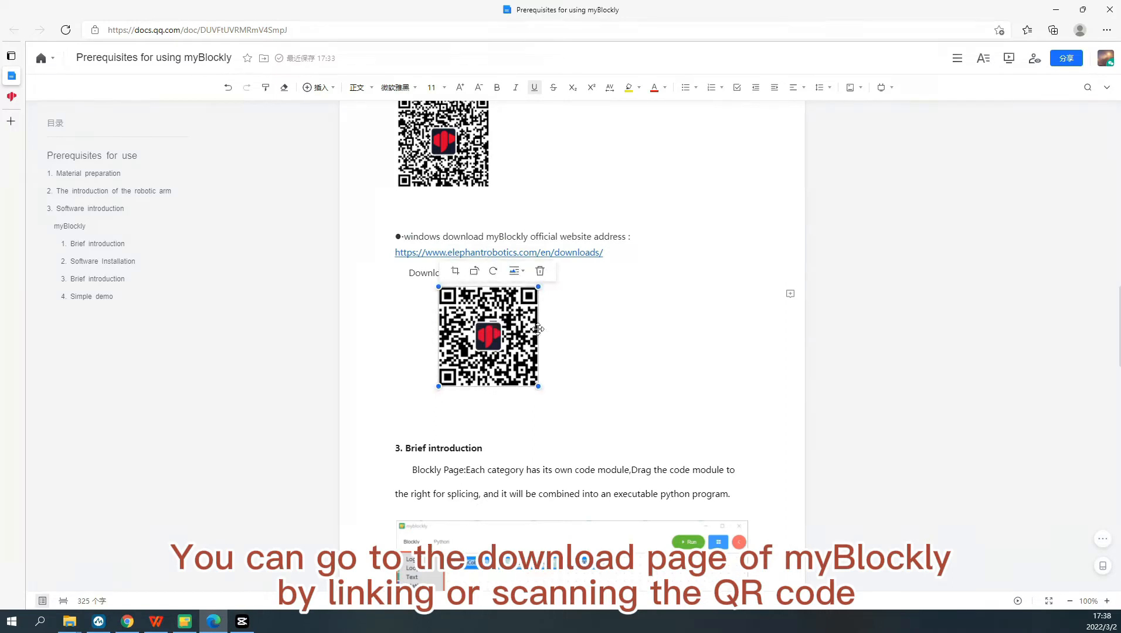
{"action": "left_click", "coordinate": [565, 329]}
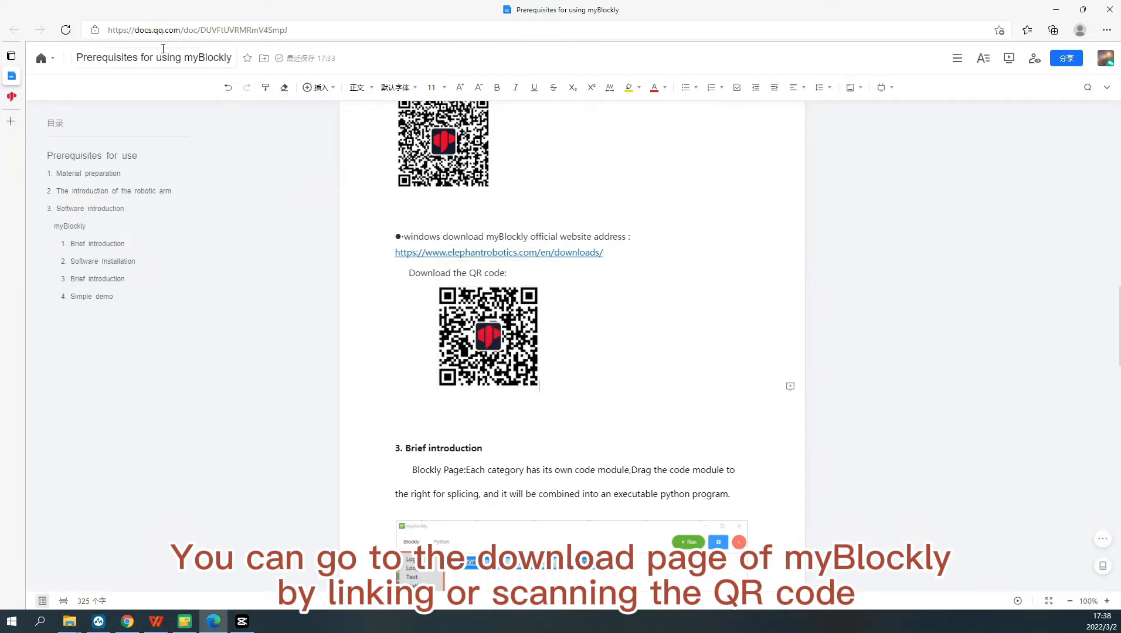
Switch to the Elephant Robotics website and open its Downloads page from the Support section
{"action": "left_click", "coordinate": [11, 97]}
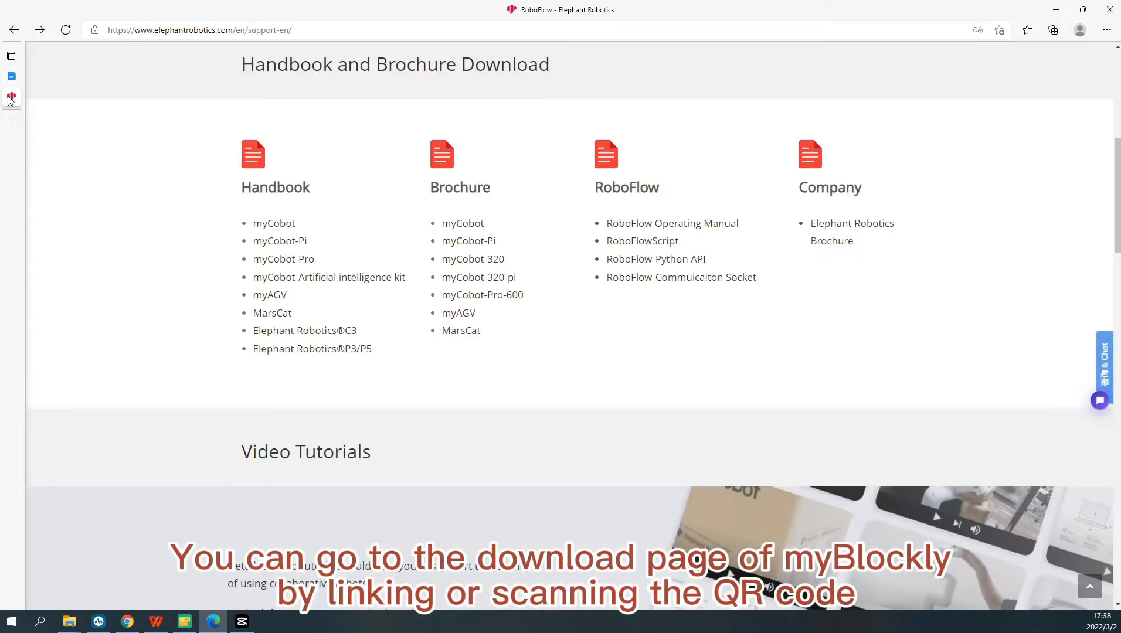
{"action": "scroll", "coordinate": [558, 173], "scroll_direction": "up", "scroll_amount": 7}
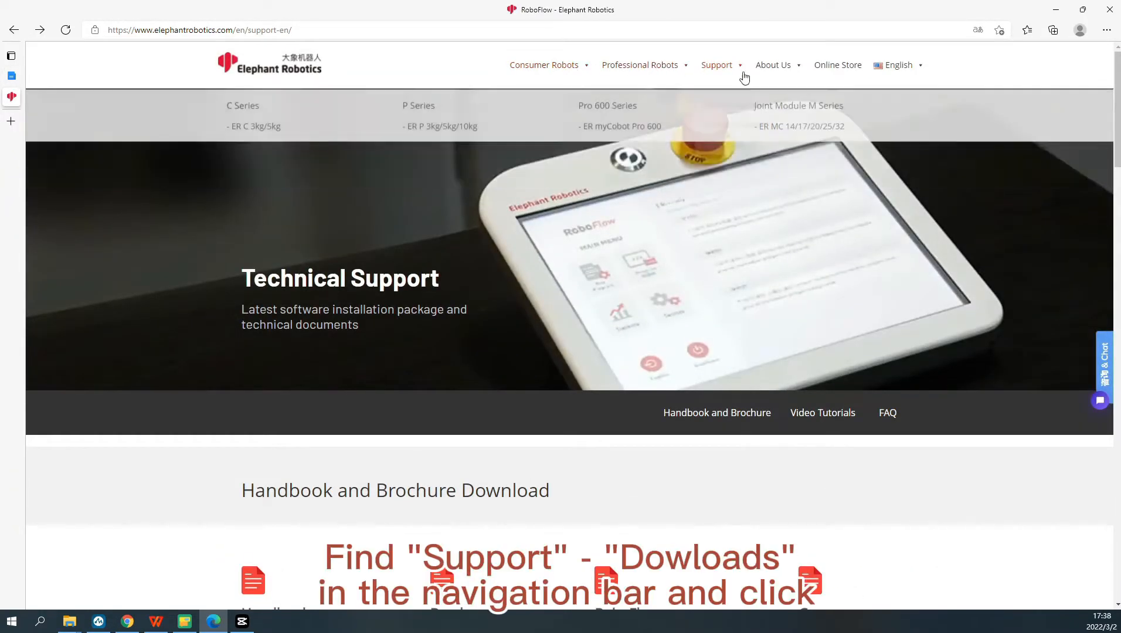
{"action": "mouse_move", "coordinate": [766, 78]}
{"action": "mouse_move", "coordinate": [726, 75]}
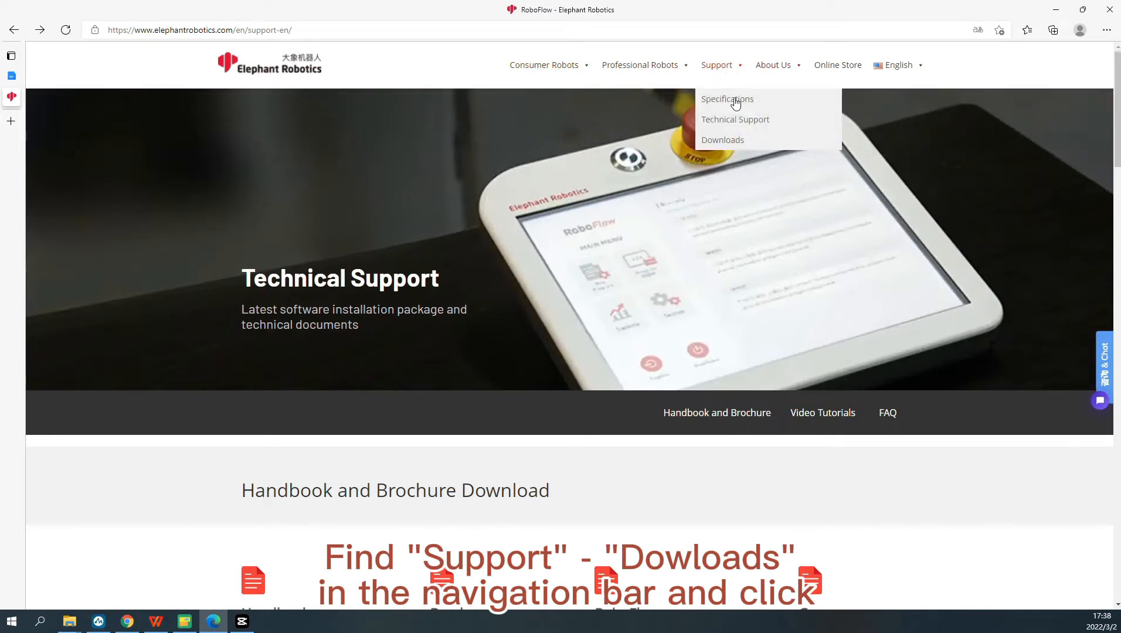
{"action": "left_click", "coordinate": [721, 145]}
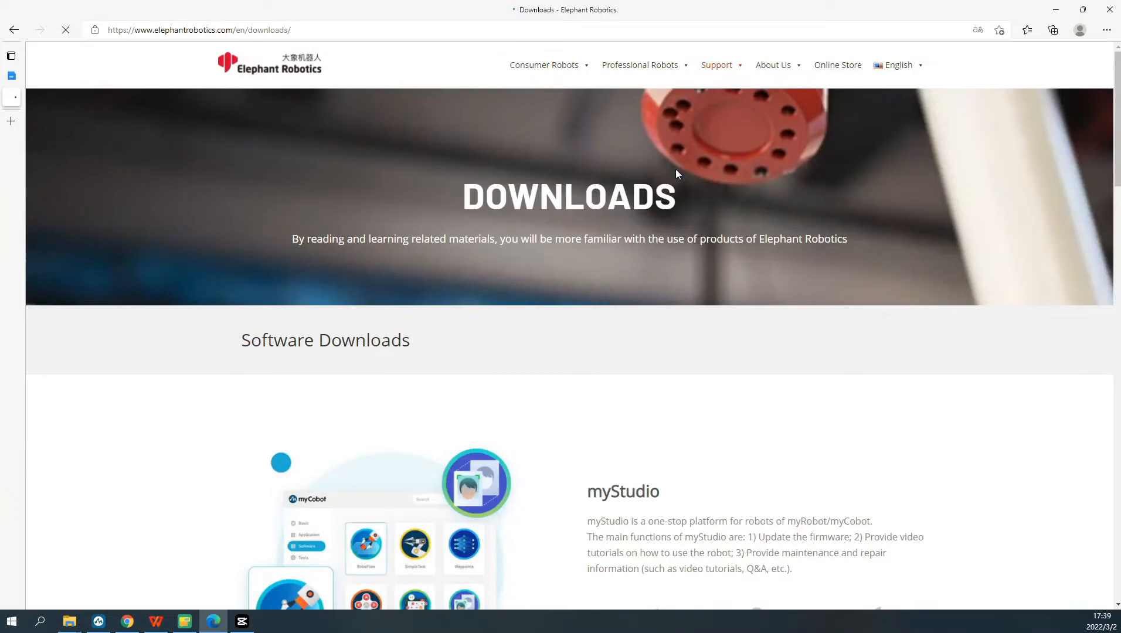
Find the myblockly section under Software Downloads, highlight its heading, and download the Windows version
{"action": "scroll", "coordinate": [677, 173], "scroll_direction": "down", "scroll_amount": 5}
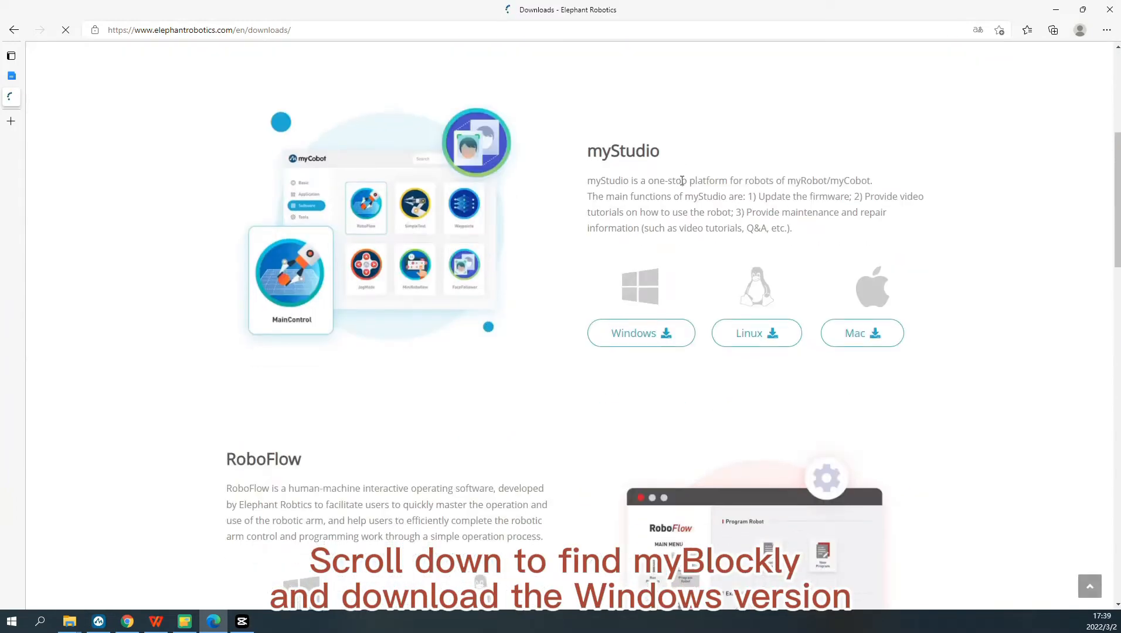
{"action": "scroll", "coordinate": [656, 172], "scroll_direction": "down", "scroll_amount": 8}
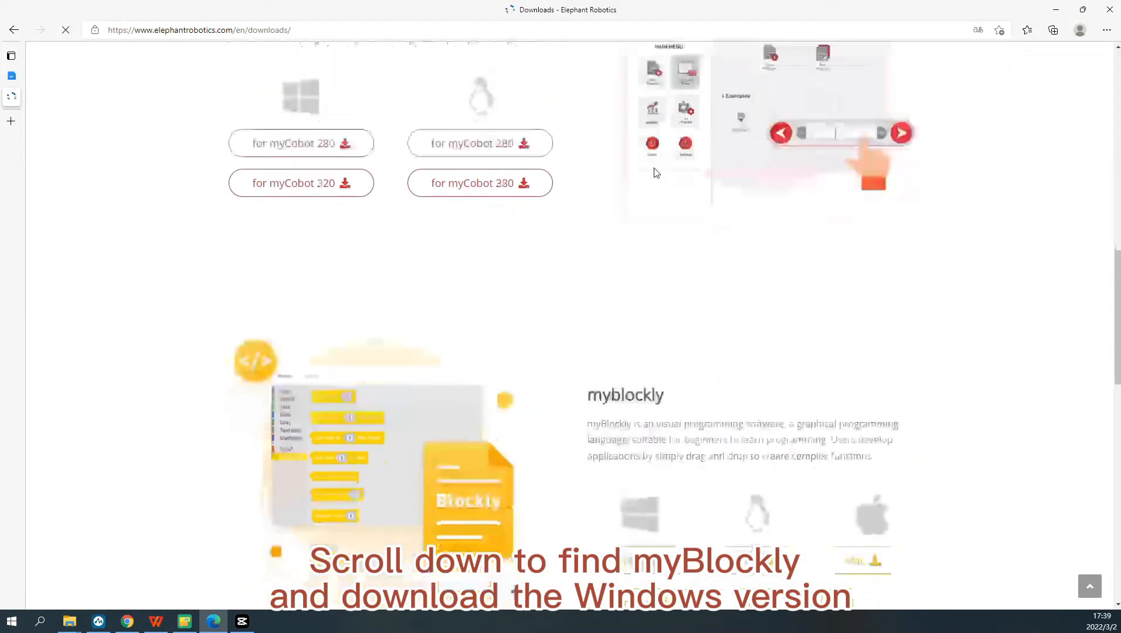
{"action": "scroll", "coordinate": [654, 170], "scroll_direction": "down", "scroll_amount": 5}
{"action": "scroll", "coordinate": [648, 174], "scroll_direction": "up", "scroll_amount": 3}
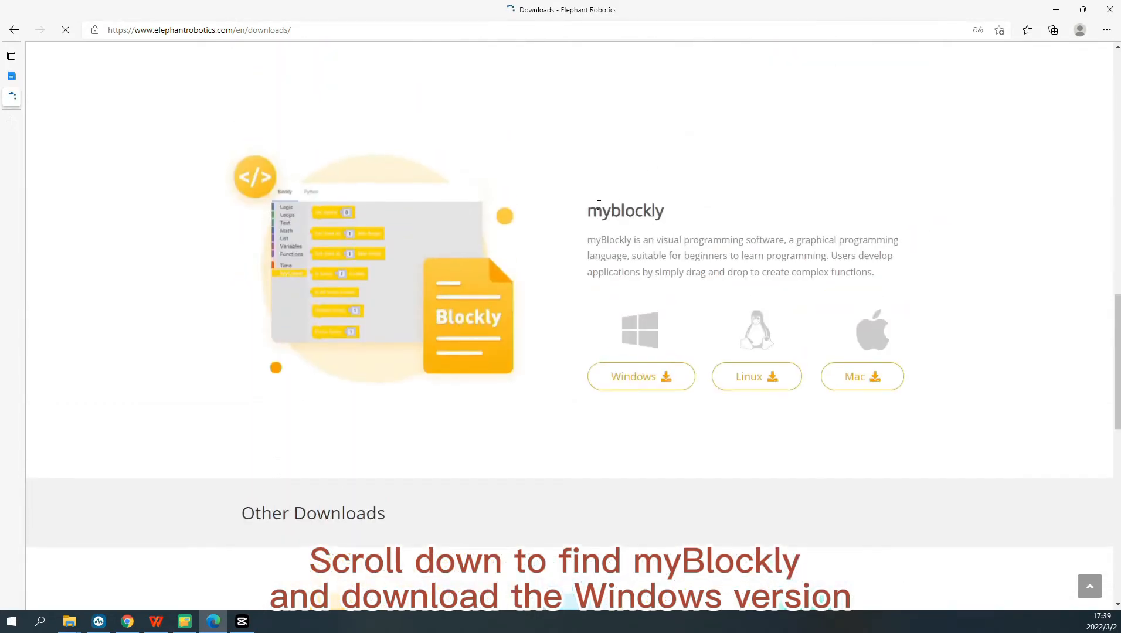
{"action": "left_click_drag", "start_coordinate": [588, 212], "coordinate": [683, 220]}
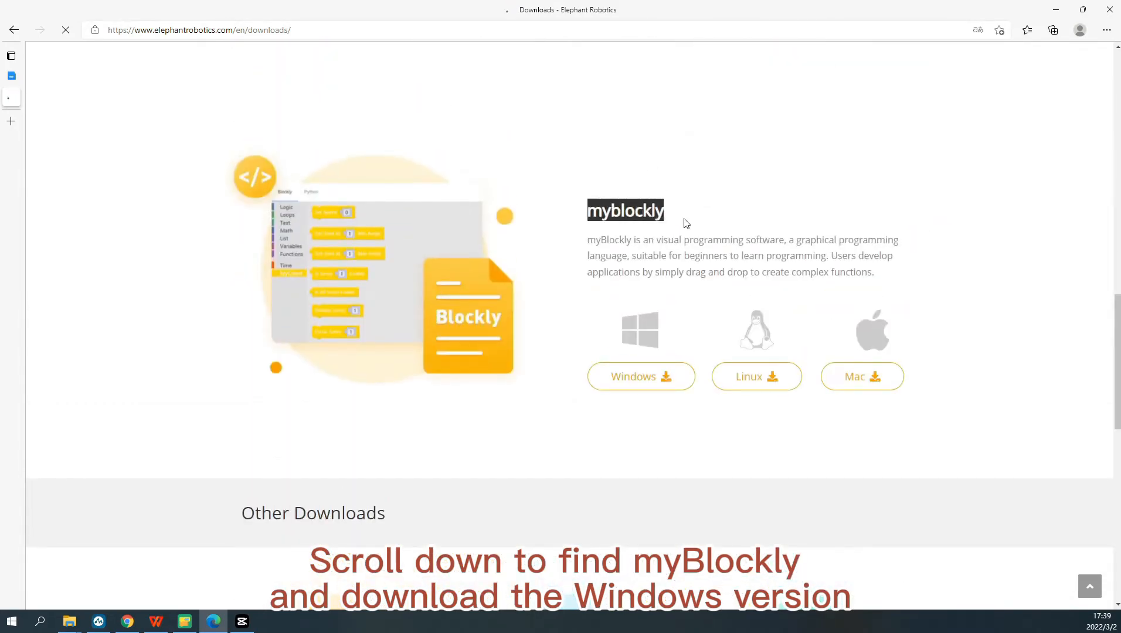
{"action": "left_click", "coordinate": [632, 218]}
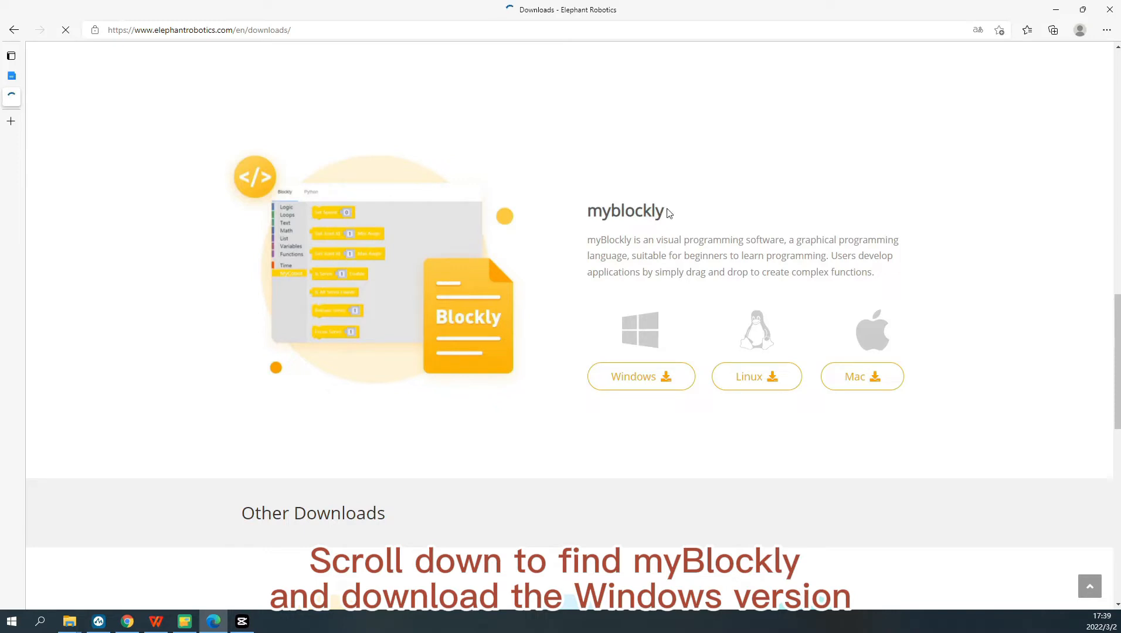
{"action": "left_click", "coordinate": [642, 383]}
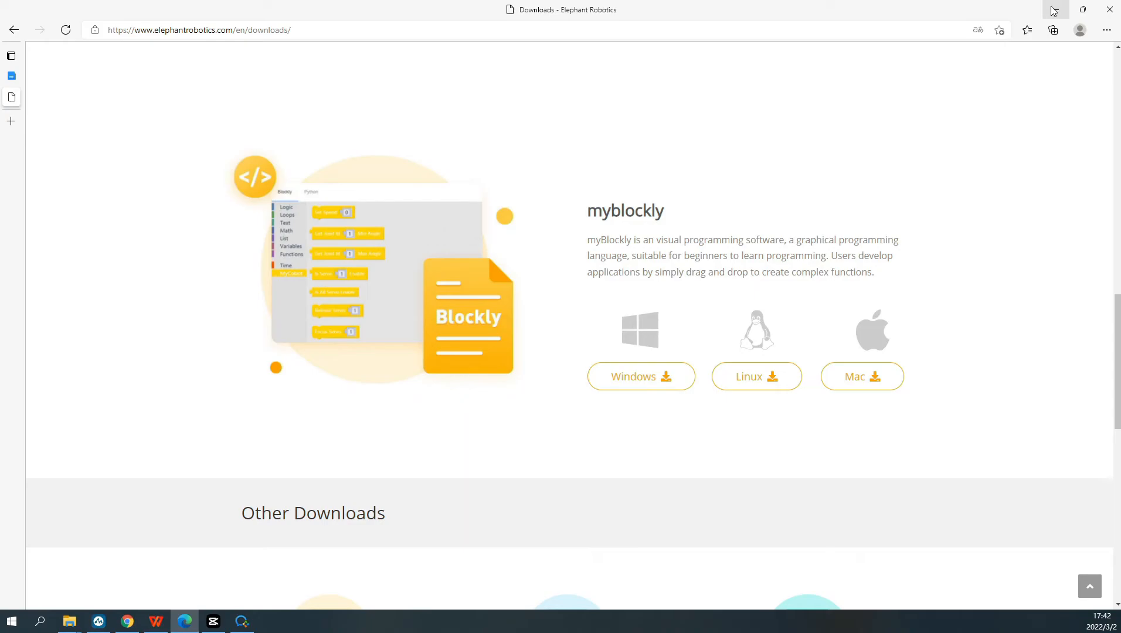
Run the myblockly Setup installer from the desktop, install to C:\Program Files\myblockly, and finish with the option to launch myblockly enabled
{"action": "left_click", "coordinate": [1054, 11]}
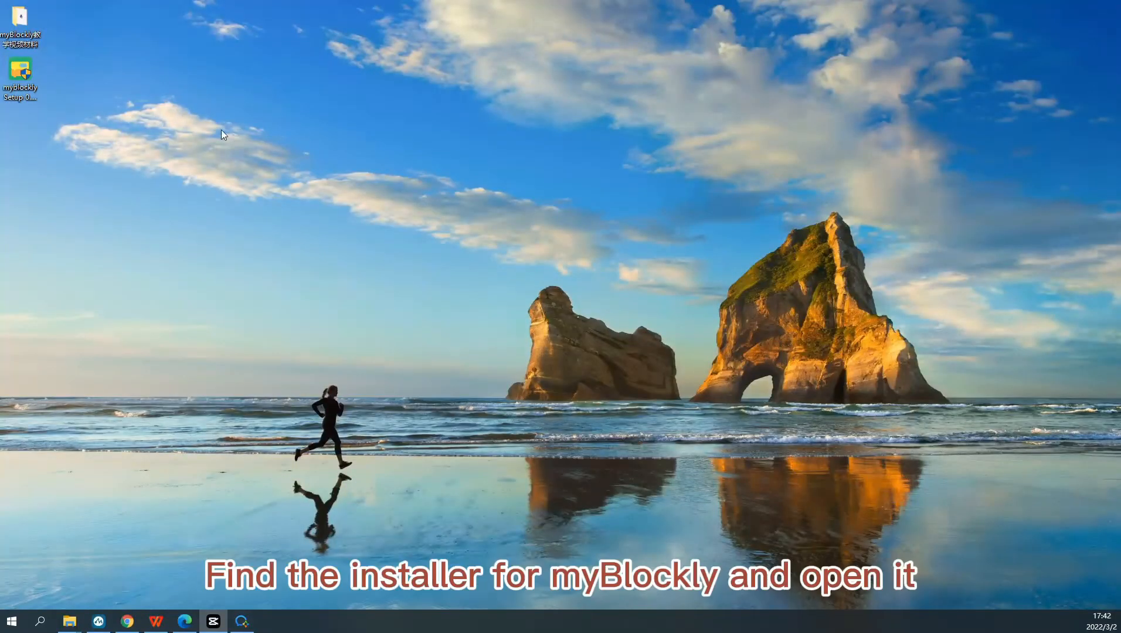
{"action": "left_click", "coordinate": [13, 81]}
{"action": "left_click", "coordinate": [27, 82]}
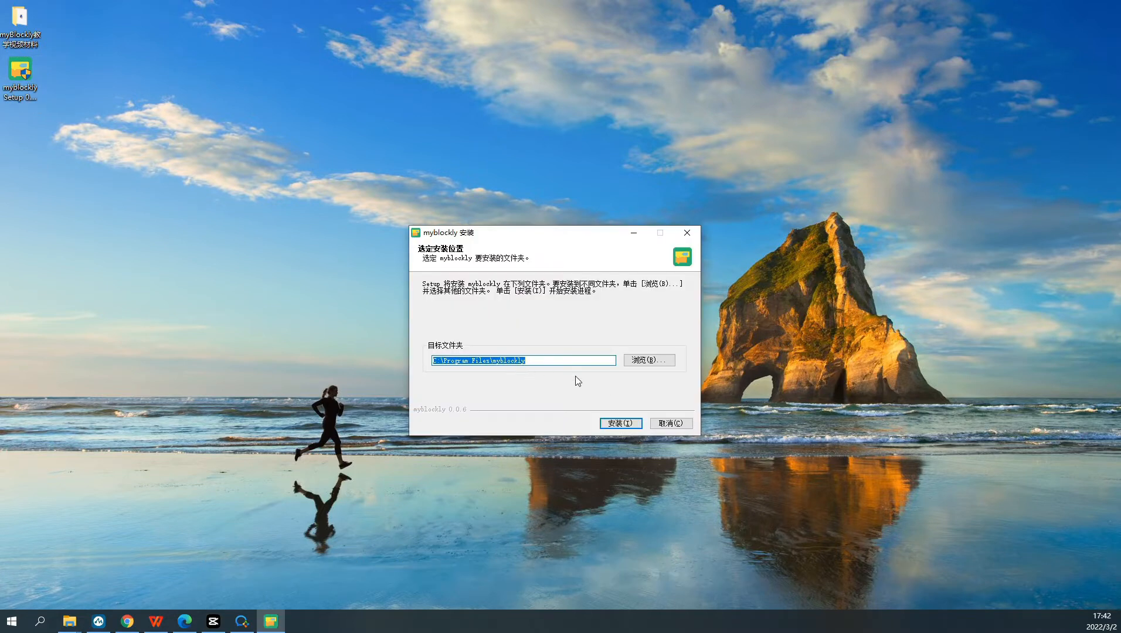
{"action": "left_click", "coordinate": [548, 364]}
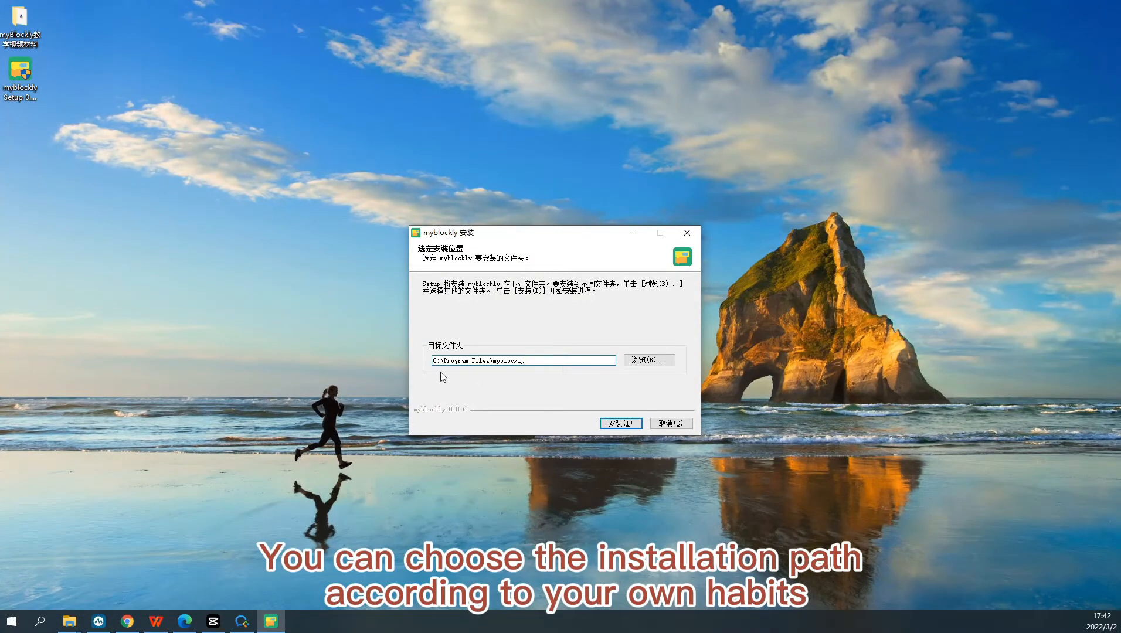
{"action": "left_click", "coordinate": [624, 428]}
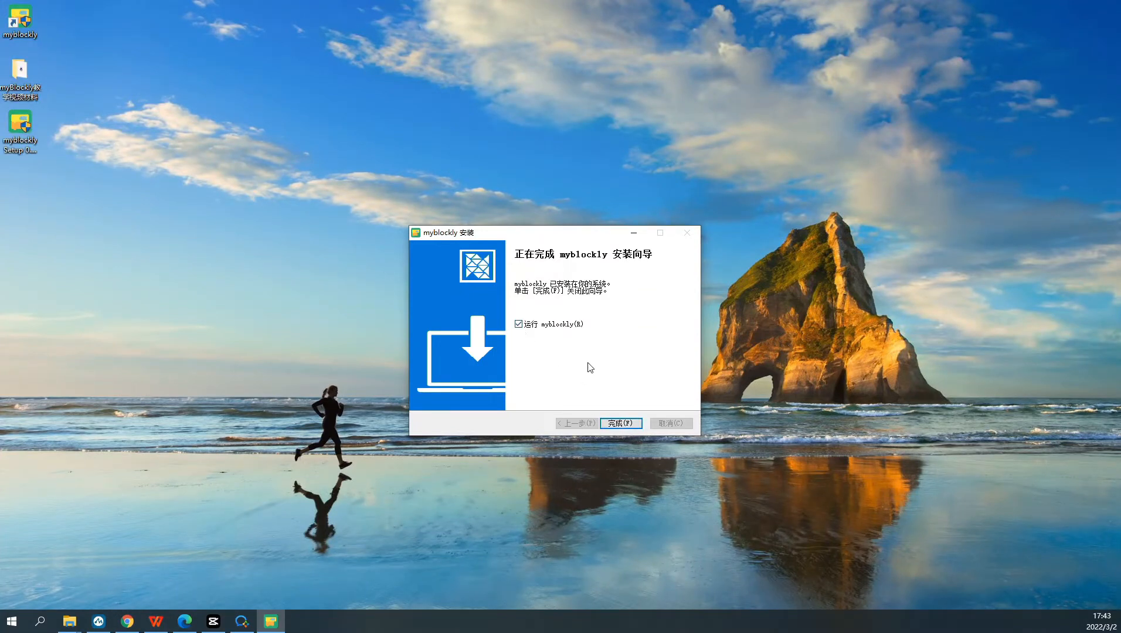
{"action": "left_click", "coordinate": [616, 426]}
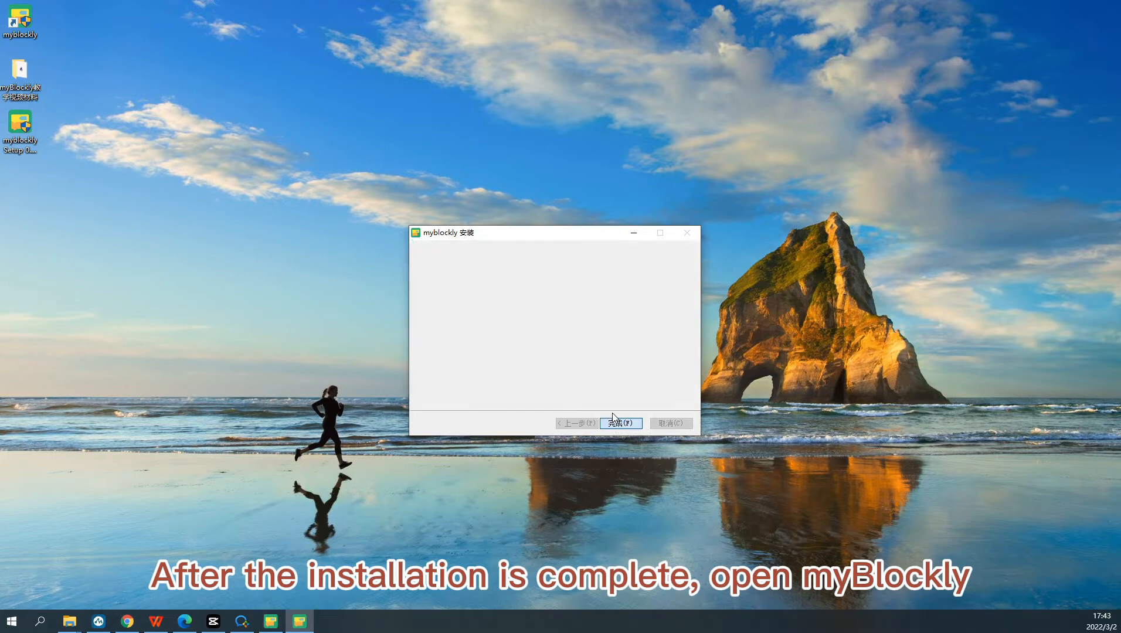
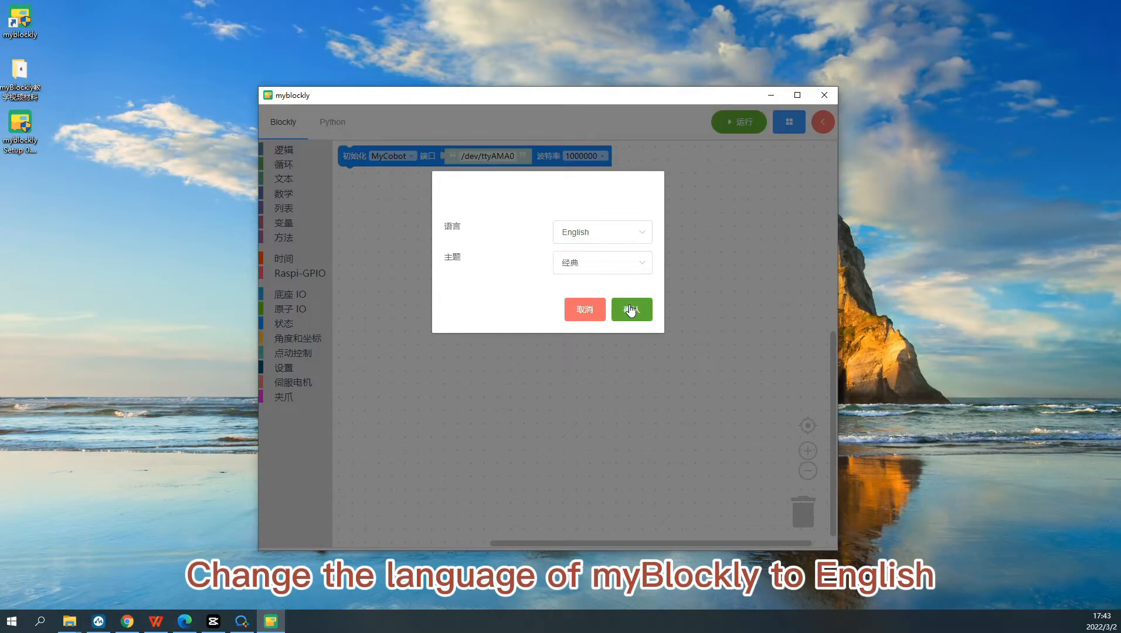
Apply English as the myblockly interface language
{"action": "left_click", "coordinate": [631, 311]}
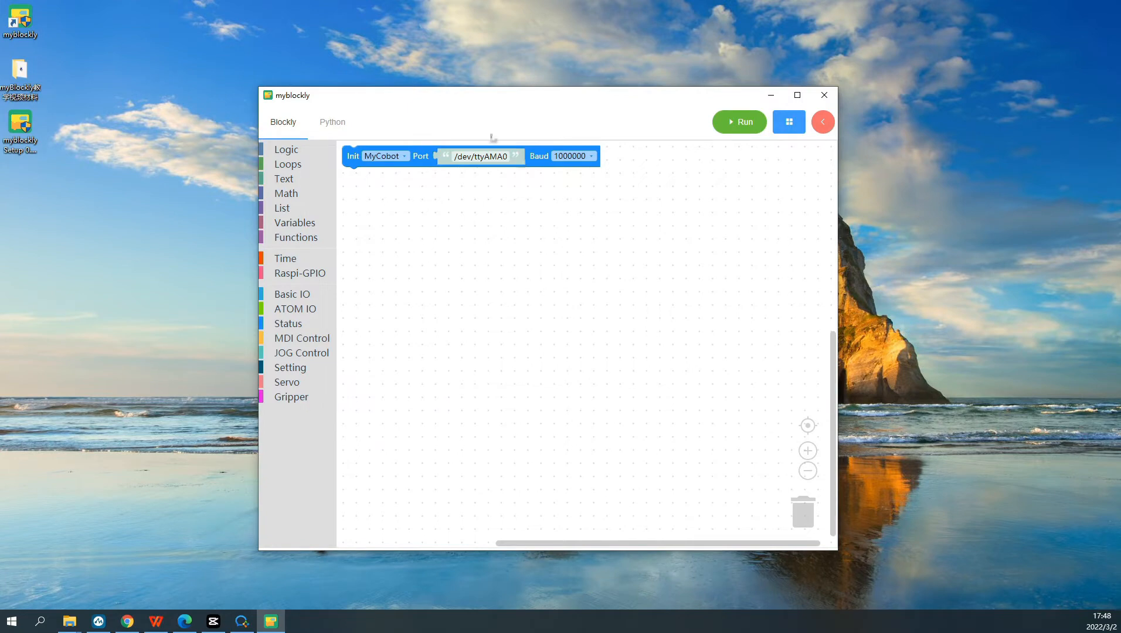
Examine the code blocks in the Logic, Loops, Text, Math, List, Variables and Functions categories
{"action": "left_click", "coordinate": [288, 150]}
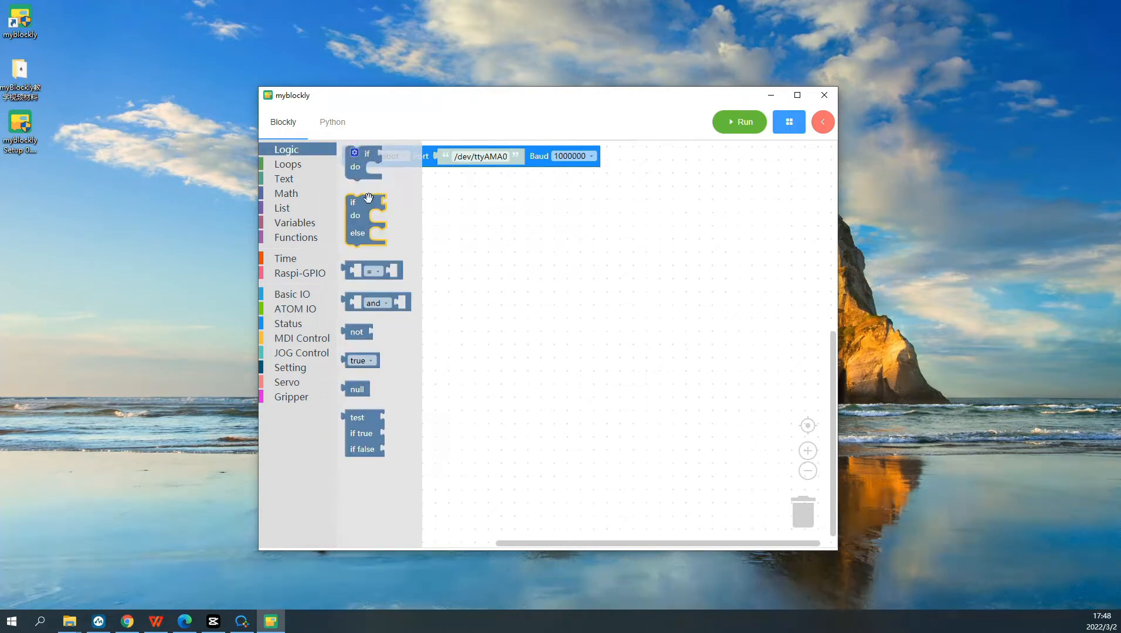
{"action": "left_click", "coordinate": [291, 165]}
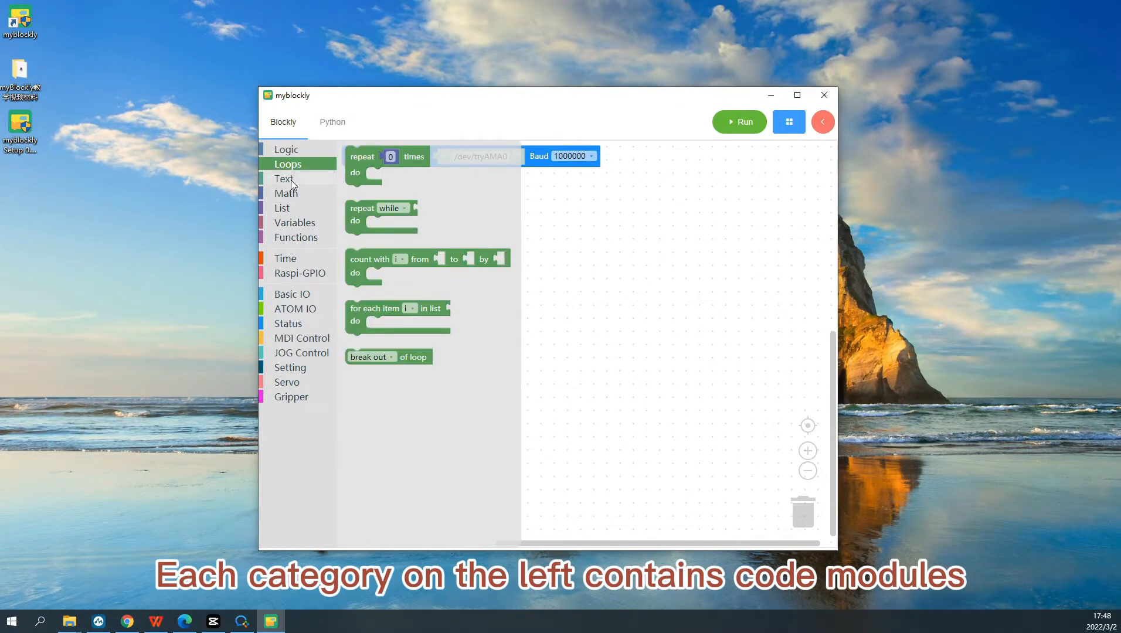
{"action": "left_click", "coordinate": [291, 180]}
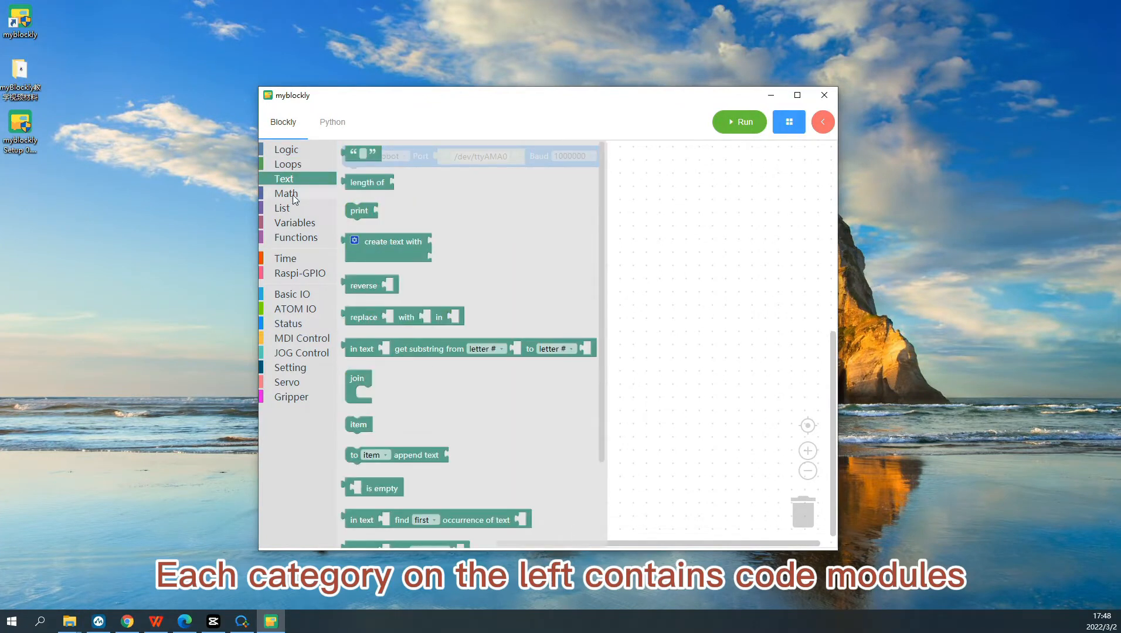
{"action": "left_click", "coordinate": [293, 195]}
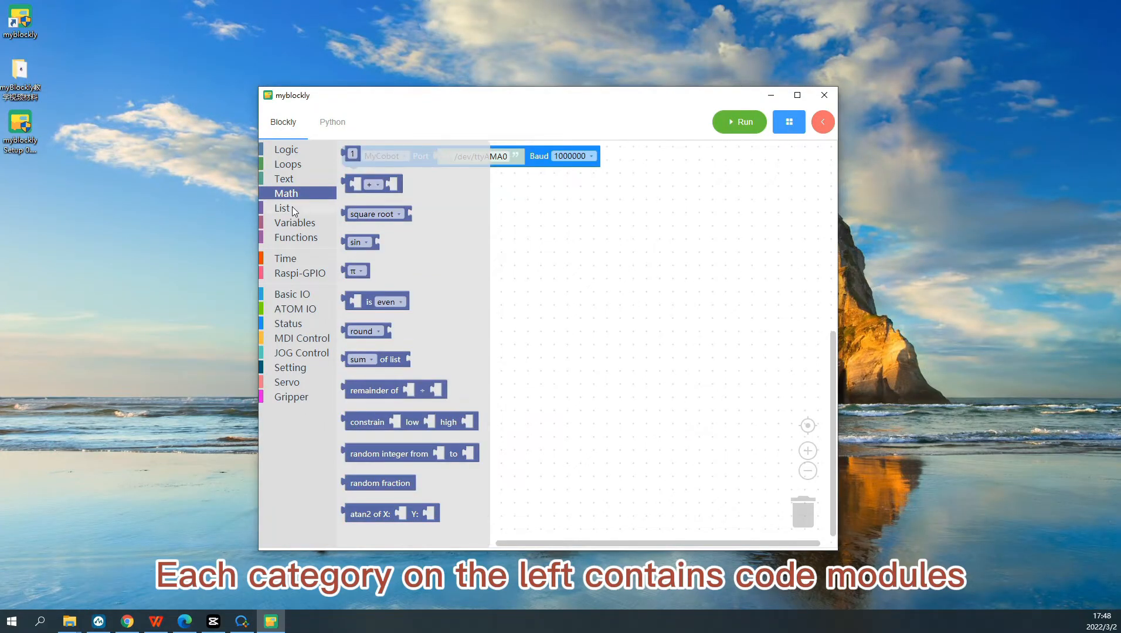
{"action": "left_click", "coordinate": [293, 209]}
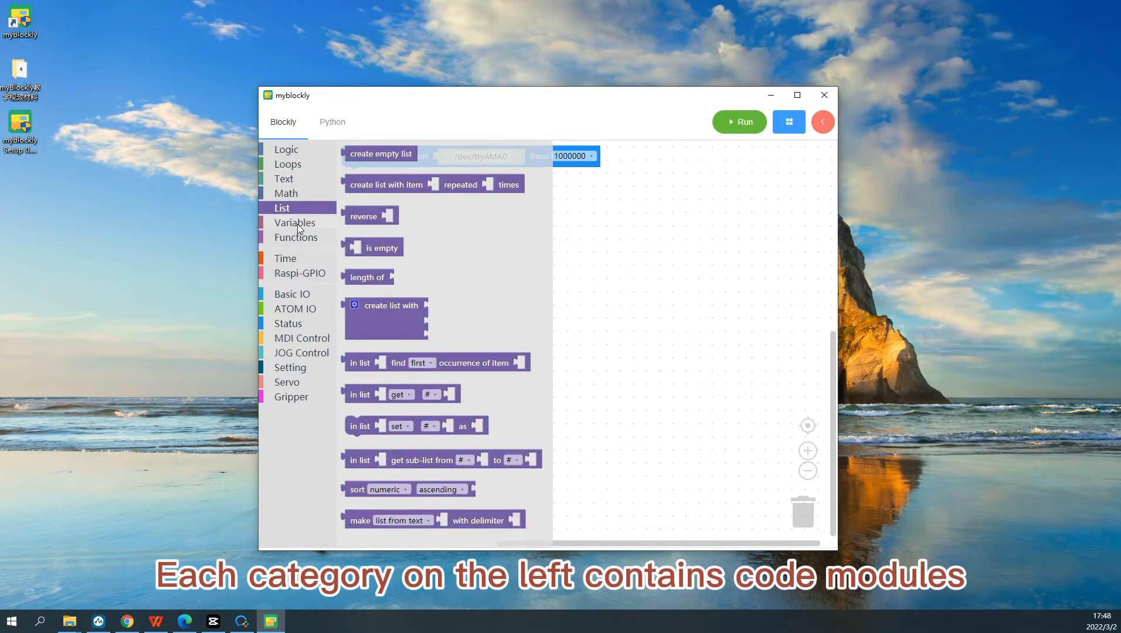
{"action": "left_click", "coordinate": [297, 223]}
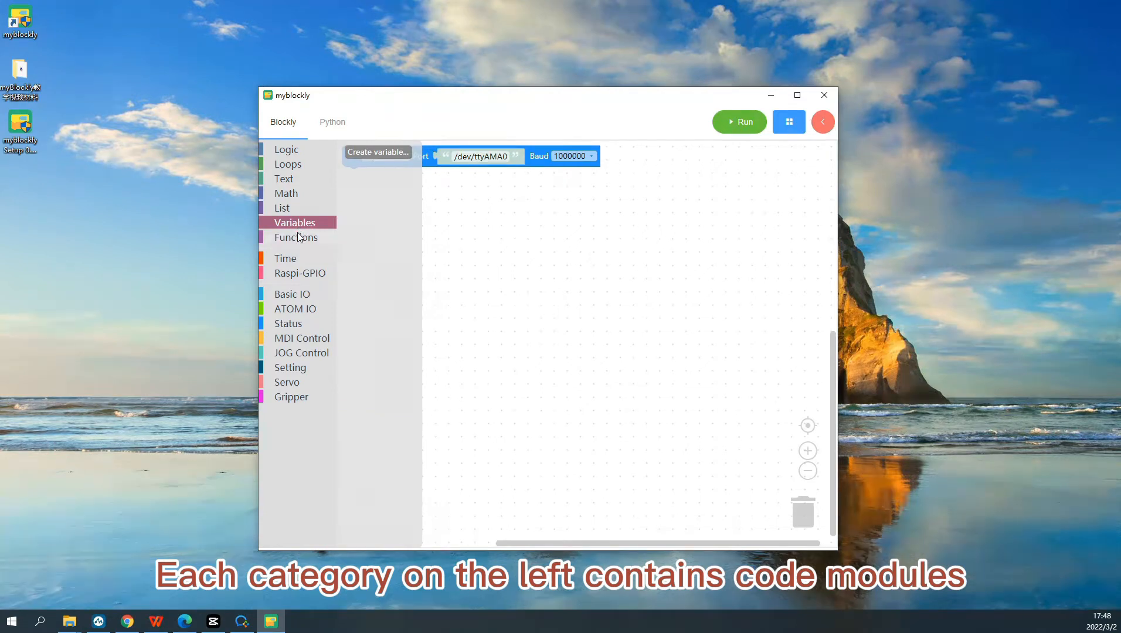
{"action": "left_click", "coordinate": [298, 239]}
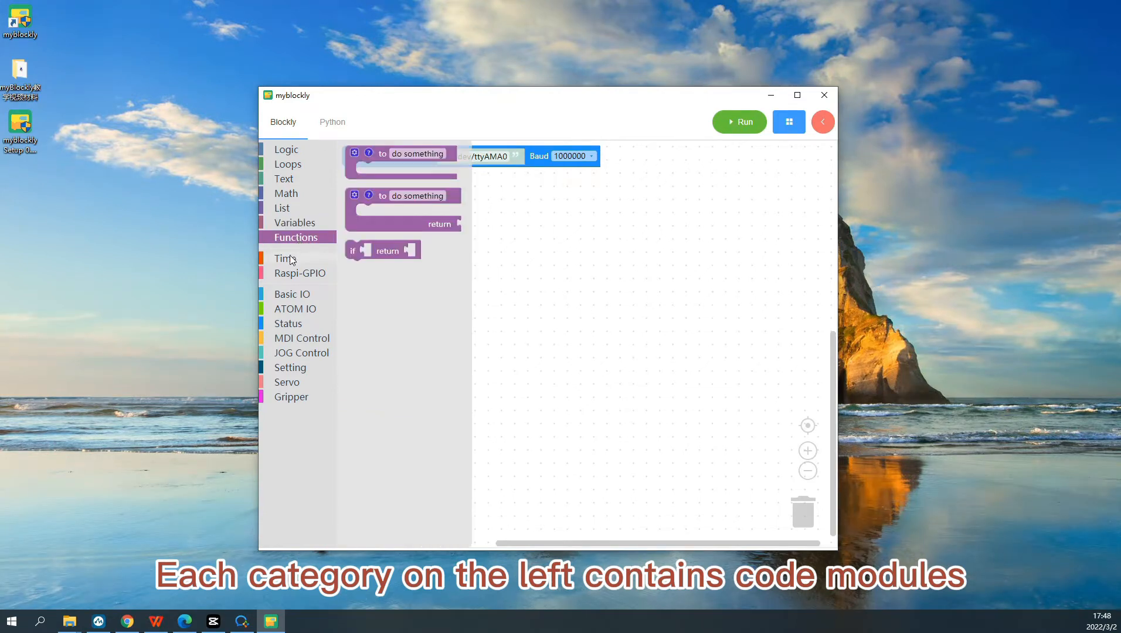
Examine the blocks in the timing, GPIO and robot control categories, from Time and Raspi-GPIO down through Setting and Servo
{"action": "left_click", "coordinate": [291, 260]}
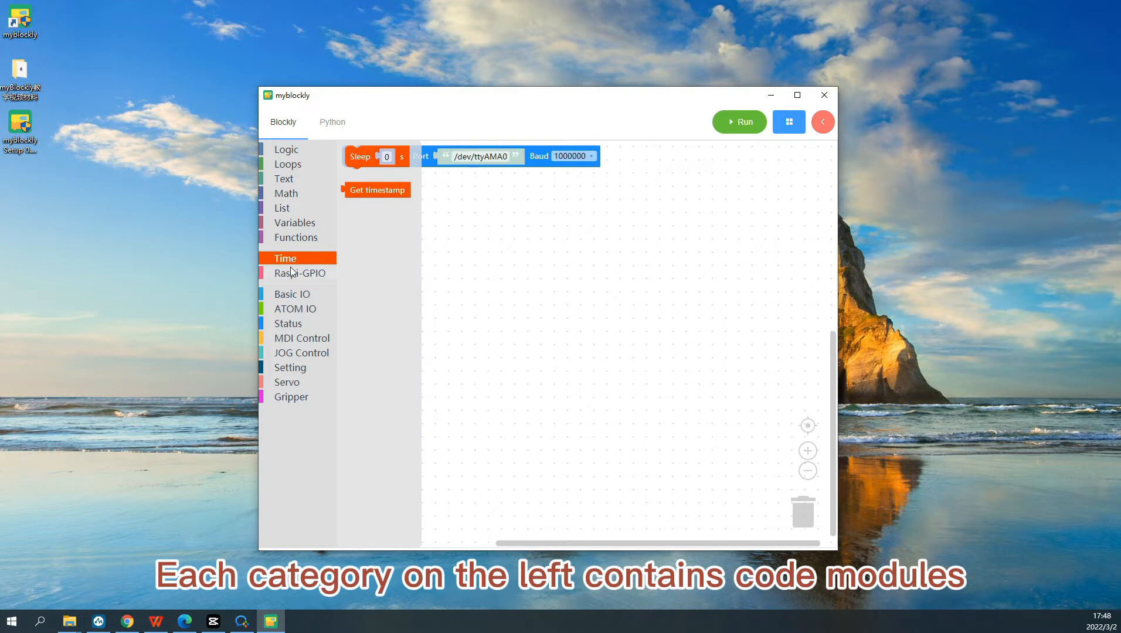
{"action": "left_click", "coordinate": [291, 274]}
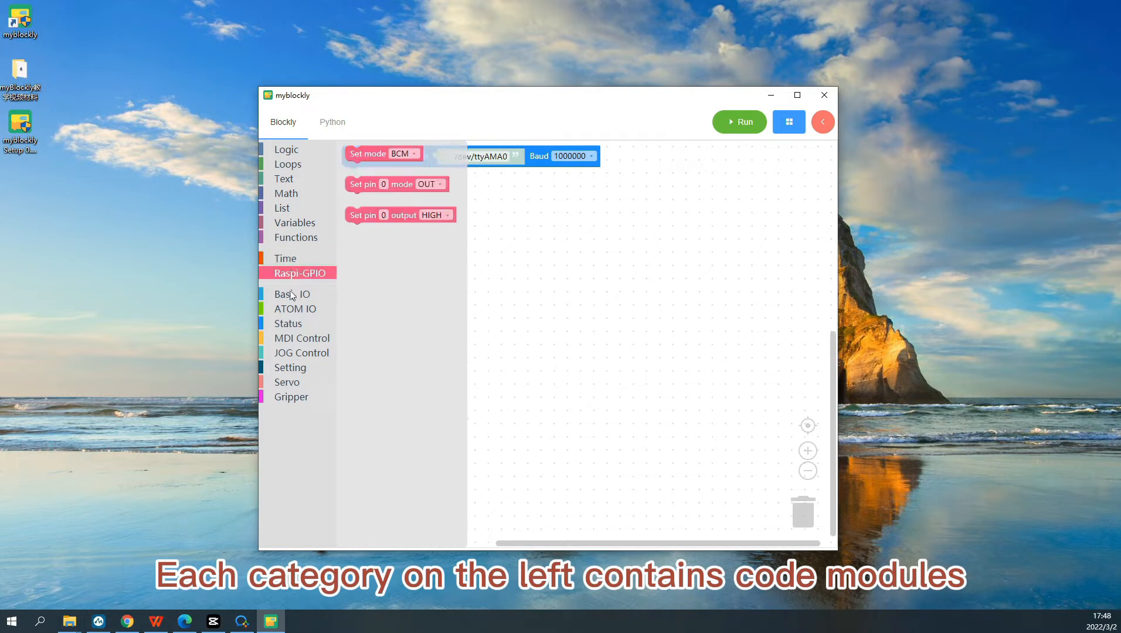
{"action": "left_click", "coordinate": [290, 294]}
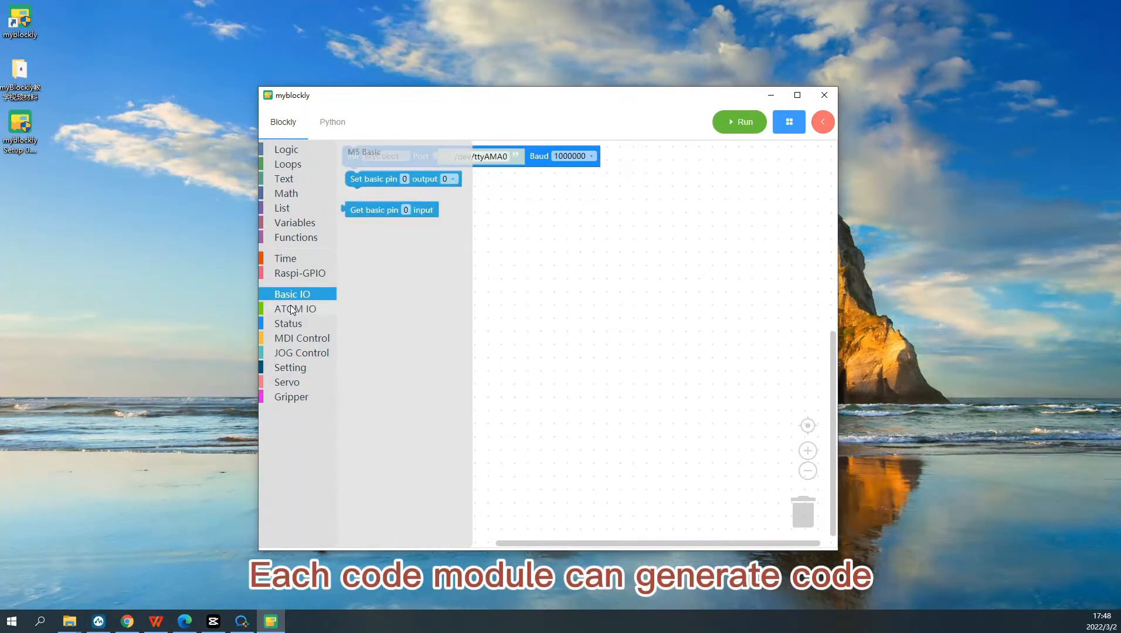
{"action": "left_click", "coordinate": [291, 311]}
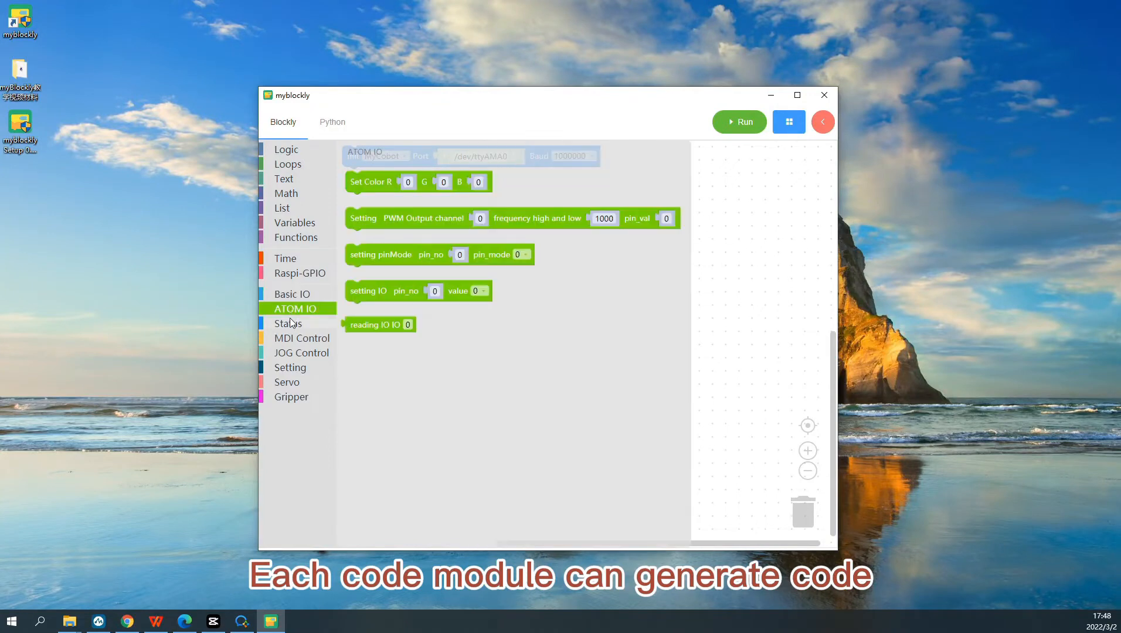
{"action": "left_click", "coordinate": [288, 327]}
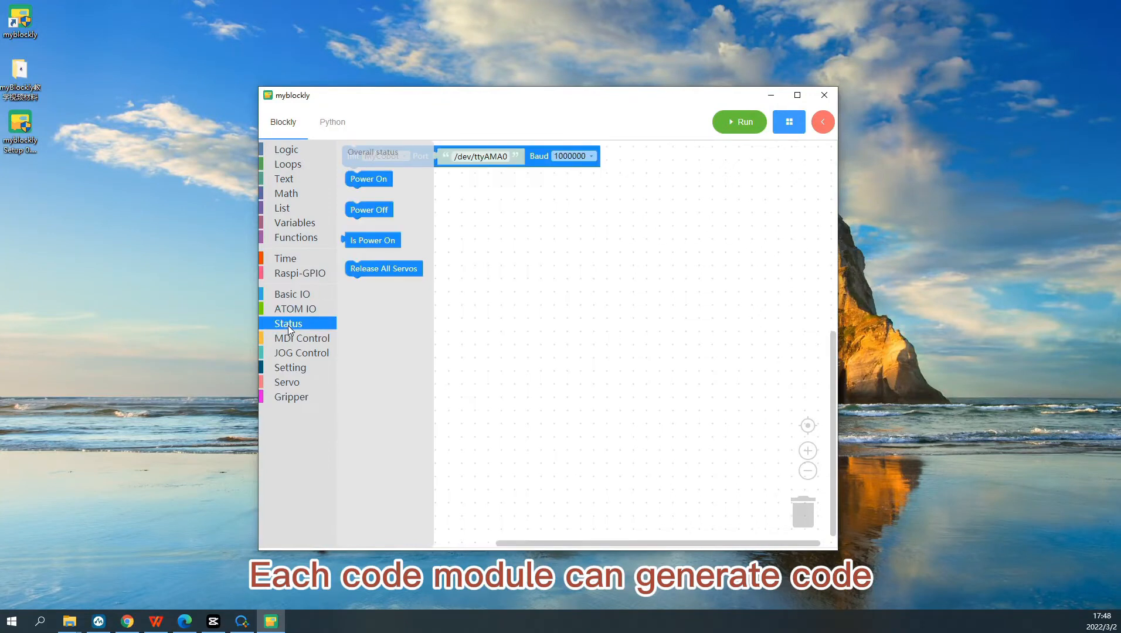
{"action": "left_click", "coordinate": [293, 340]}
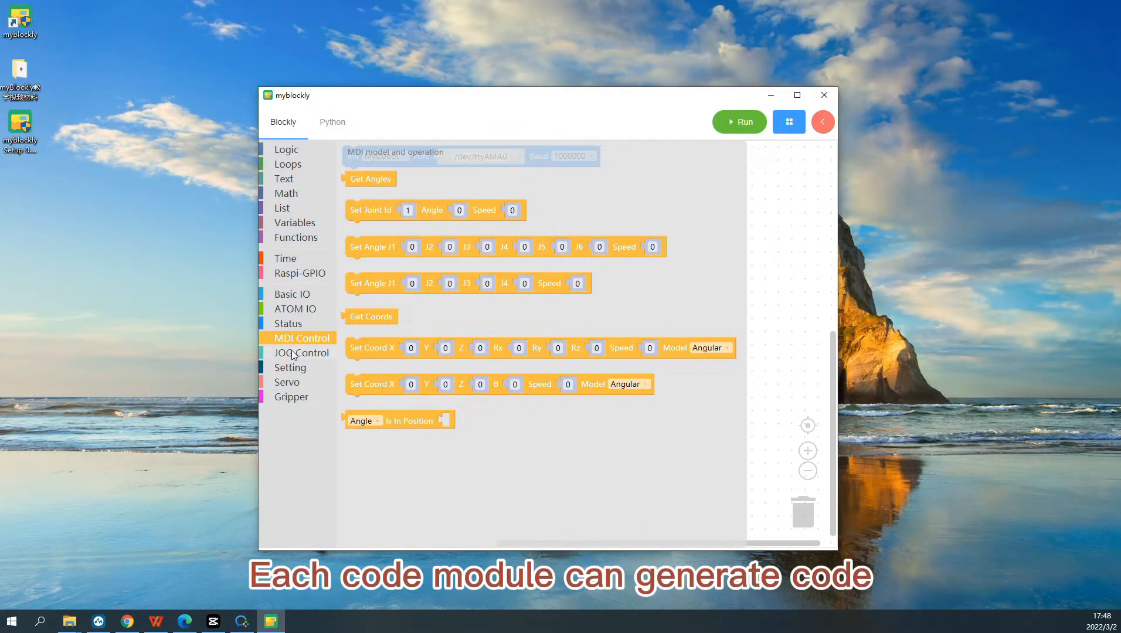
{"action": "left_click", "coordinate": [291, 351]}
{"action": "left_click", "coordinate": [290, 368]}
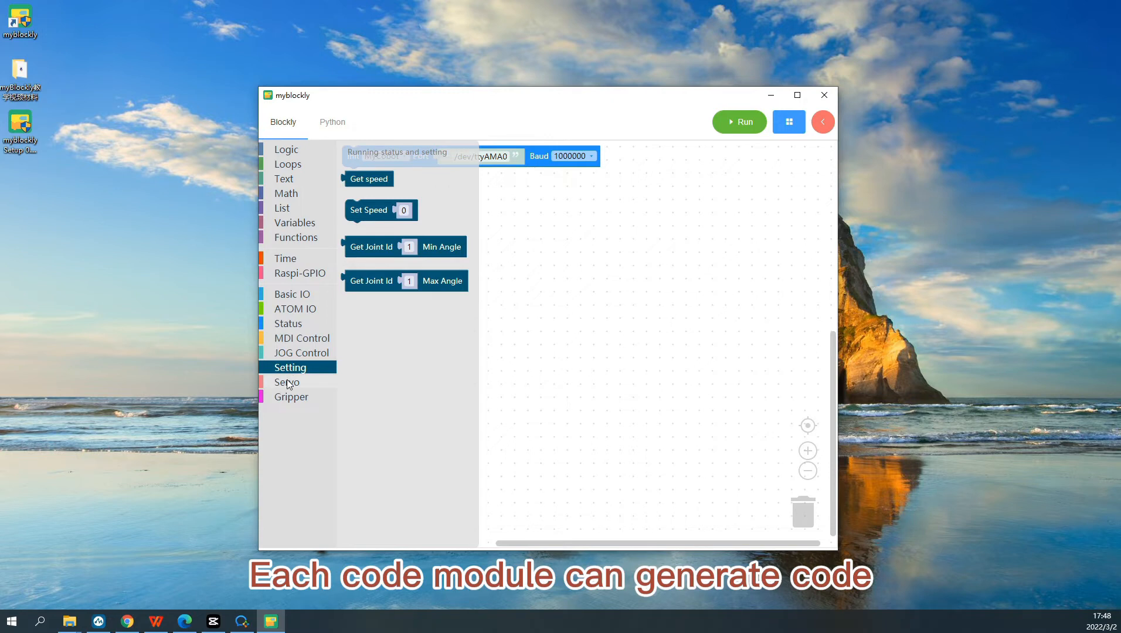
{"action": "left_click", "coordinate": [288, 383]}
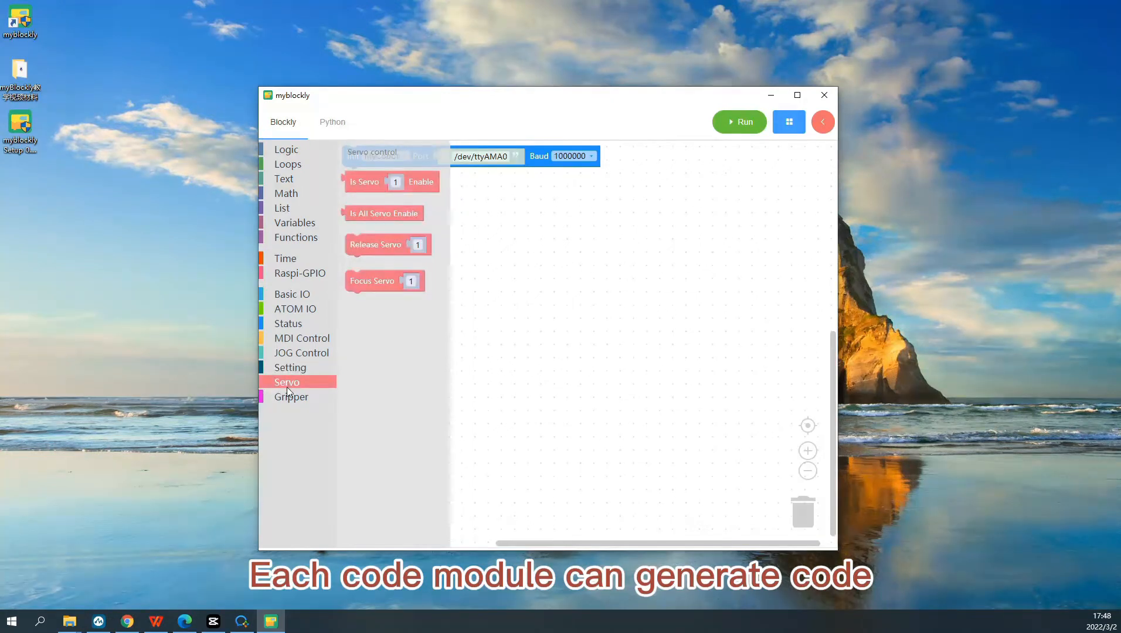
{"action": "left_click", "coordinate": [288, 388]}
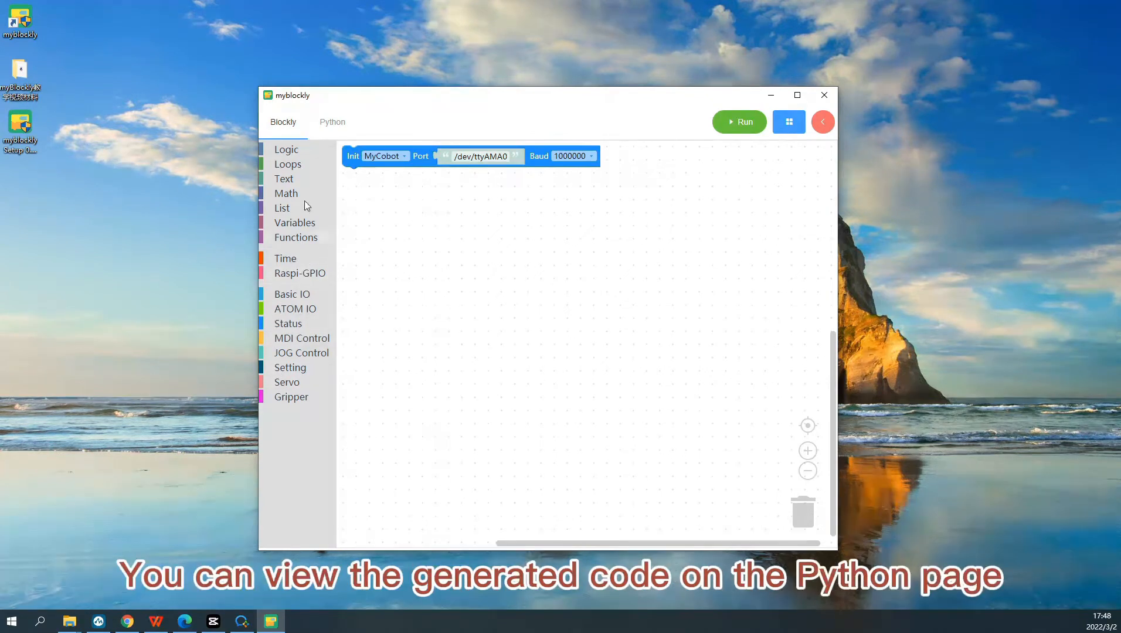
View the generated Python code, highlight the line that initialises MyCobot, and return to the Blockly workspace
{"action": "left_click", "coordinate": [334, 125]}
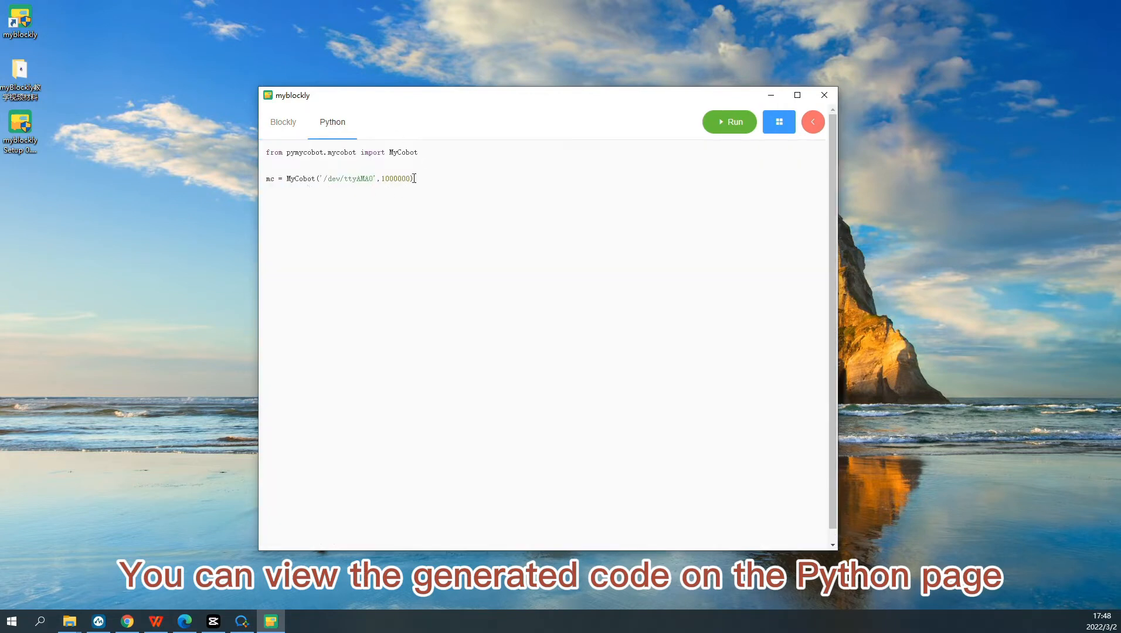
{"action": "left_click_drag", "start_coordinate": [414, 178], "coordinate": [267, 180]}
{"action": "left_click", "coordinate": [287, 120]}
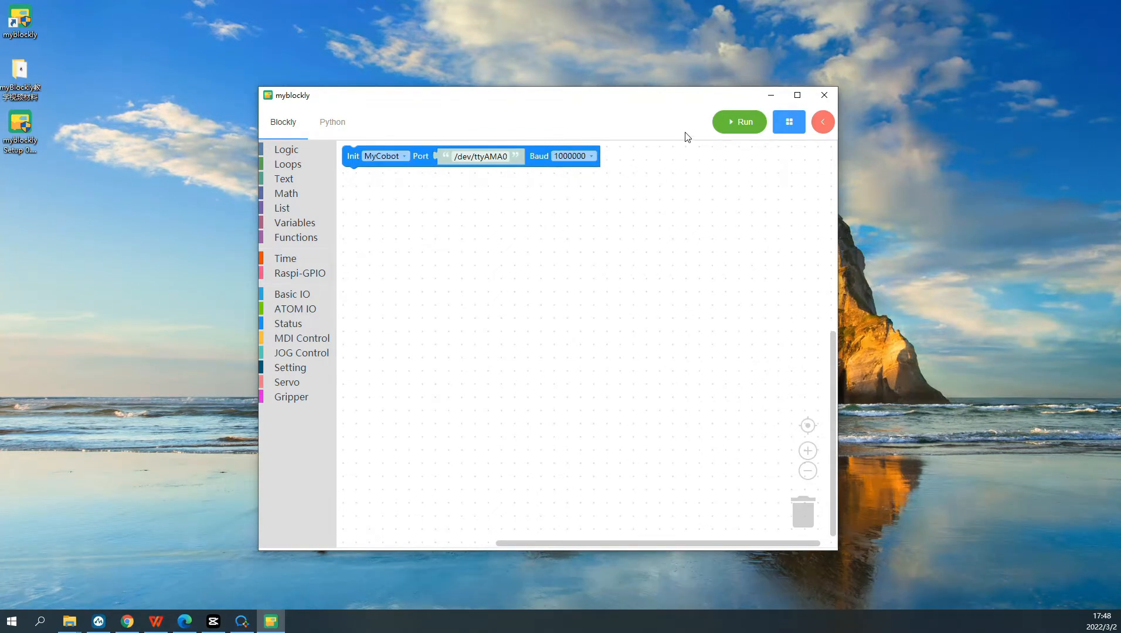
Run the current block program and close its output window
{"action": "left_click", "coordinate": [737, 125]}
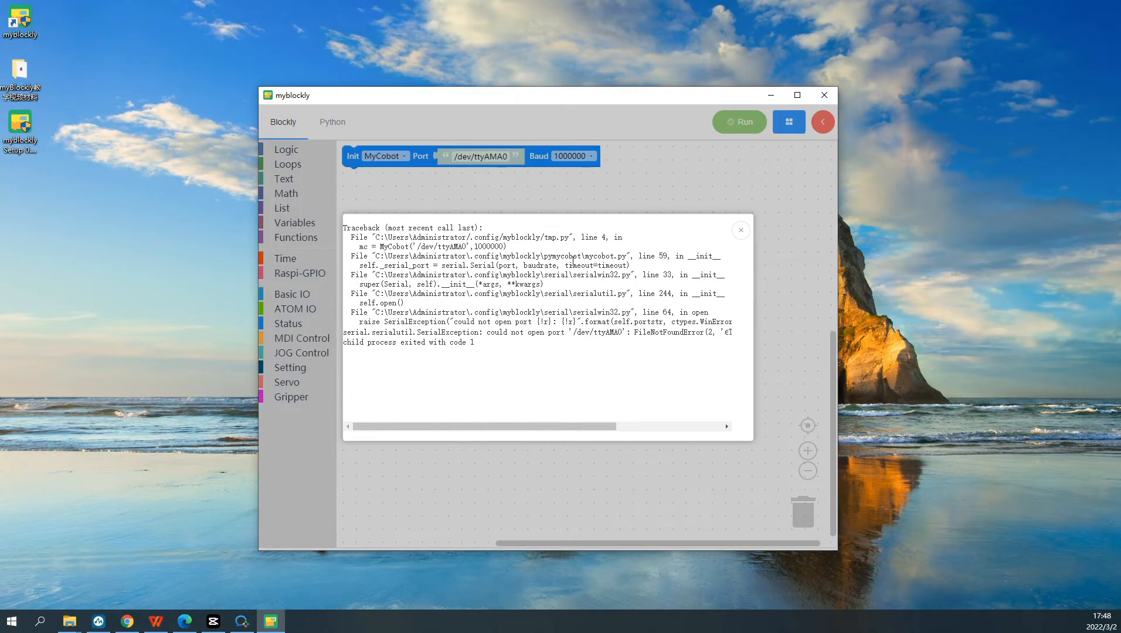
{"action": "left_click", "coordinate": [740, 232]}
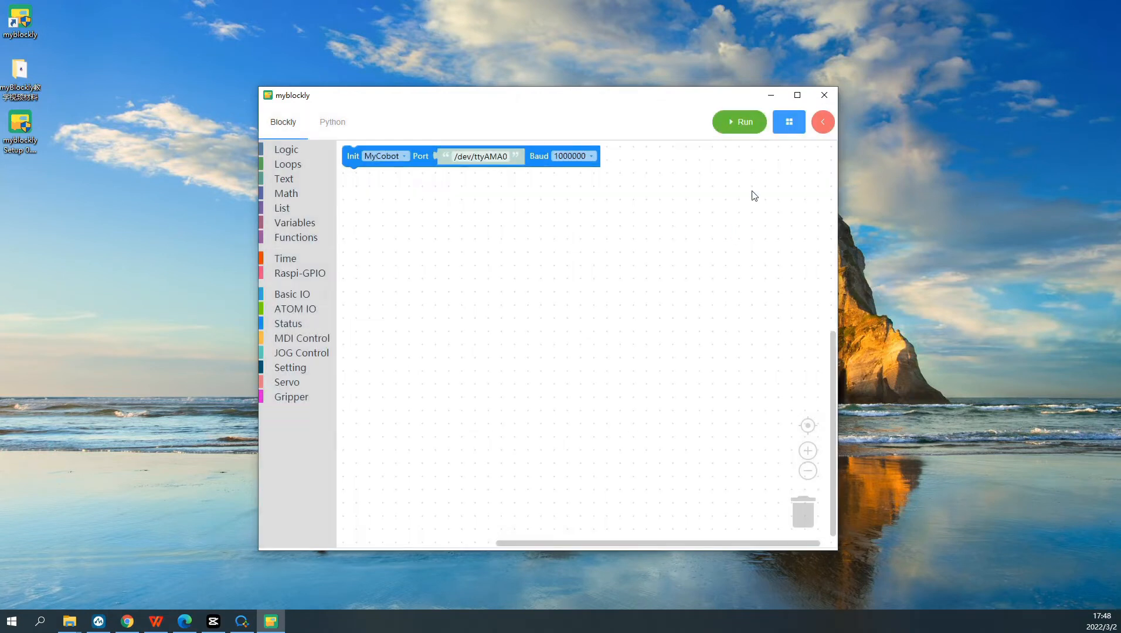
{"action": "left_click", "coordinate": [779, 128]}
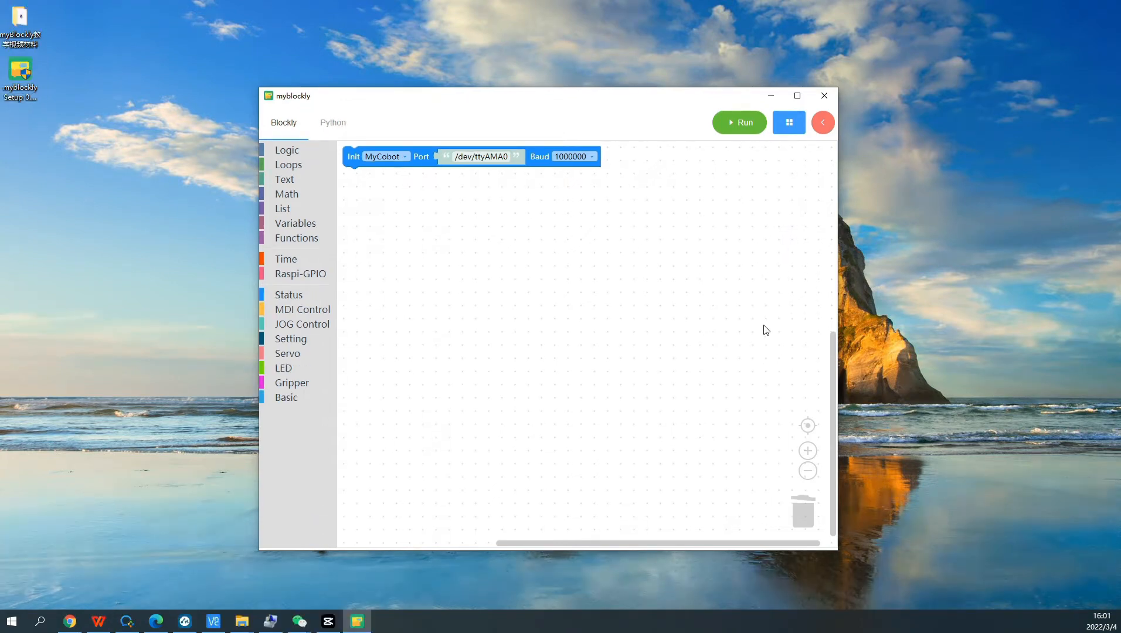
Set up the robot connection in the quick-move tools with model MyCobot, port COM3 and baud rate 115200
{"action": "left_click", "coordinate": [823, 123]}
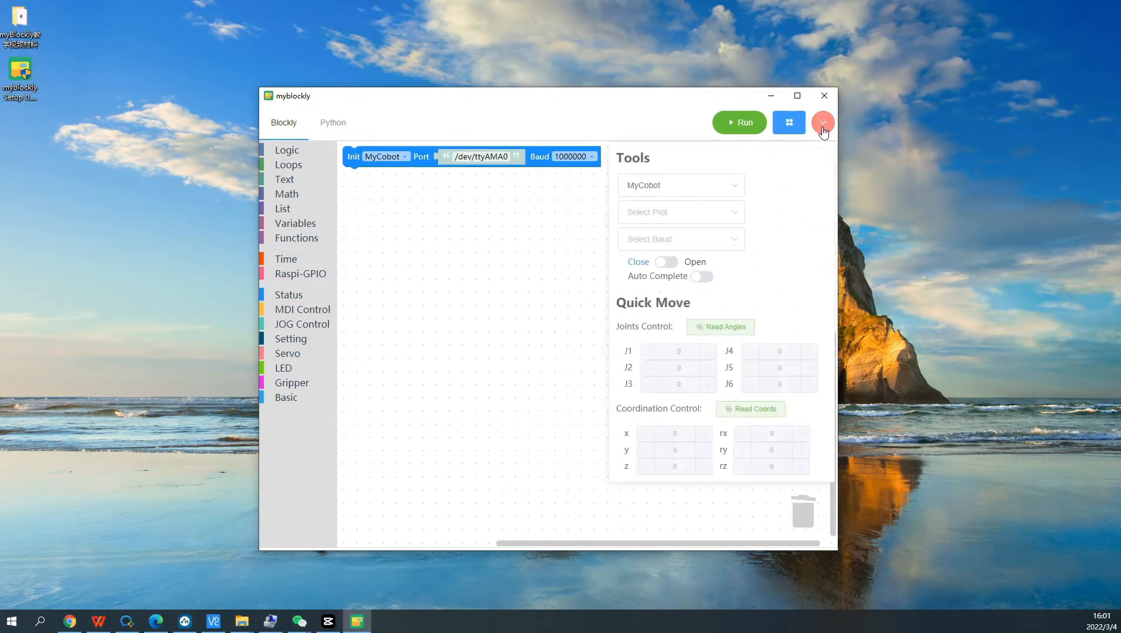
{"action": "left_click", "coordinate": [702, 194]}
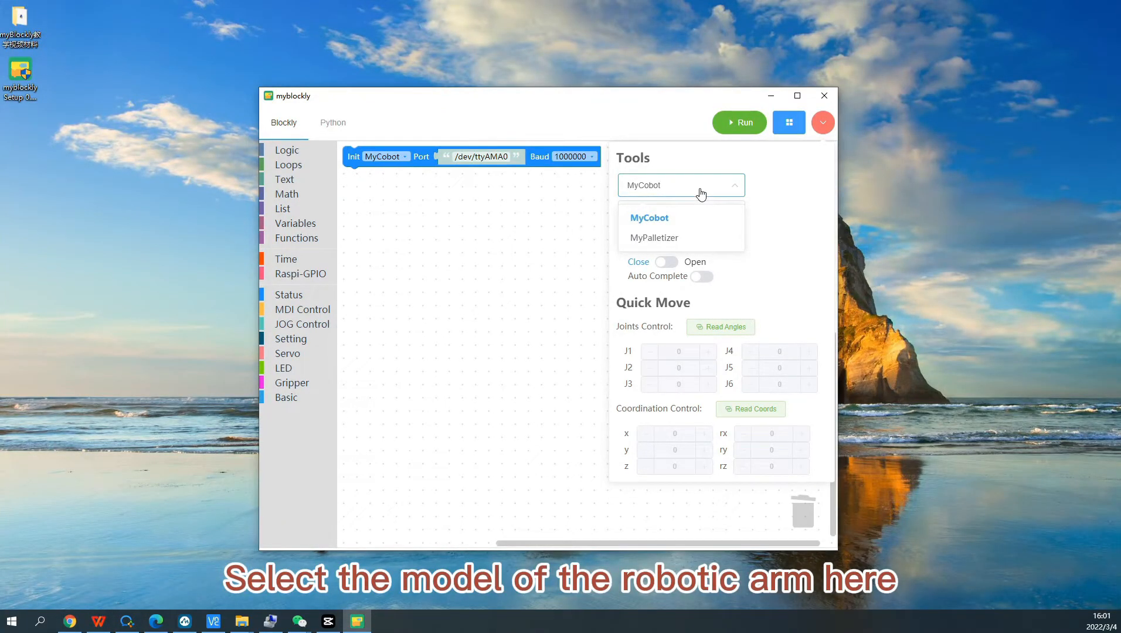
{"action": "left_click", "coordinate": [701, 193]}
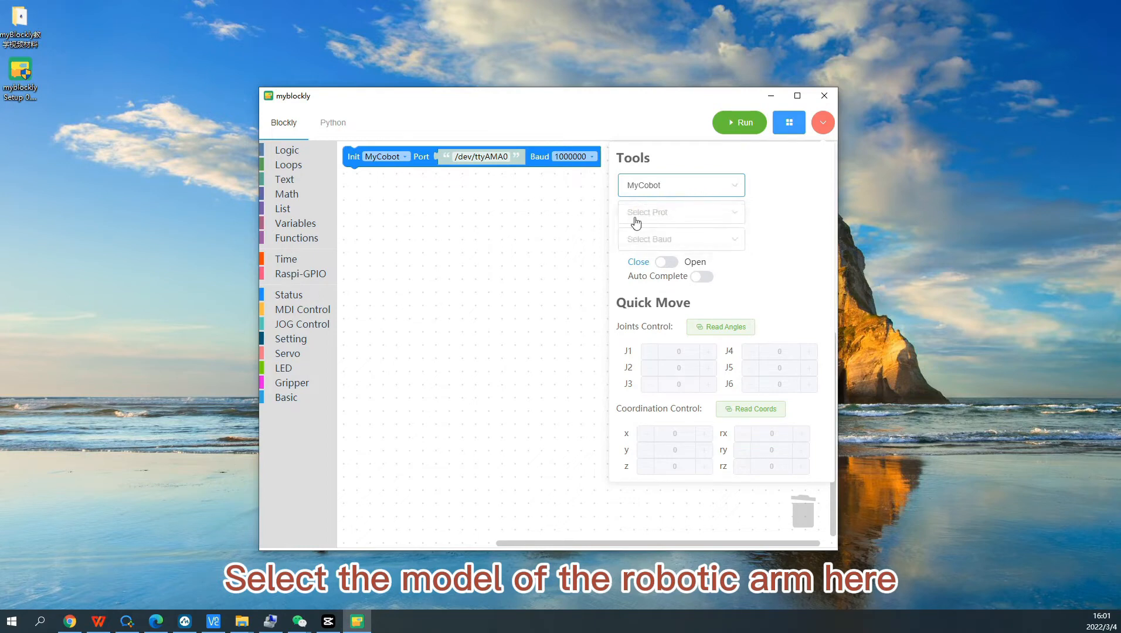
{"action": "left_click", "coordinate": [686, 220]}
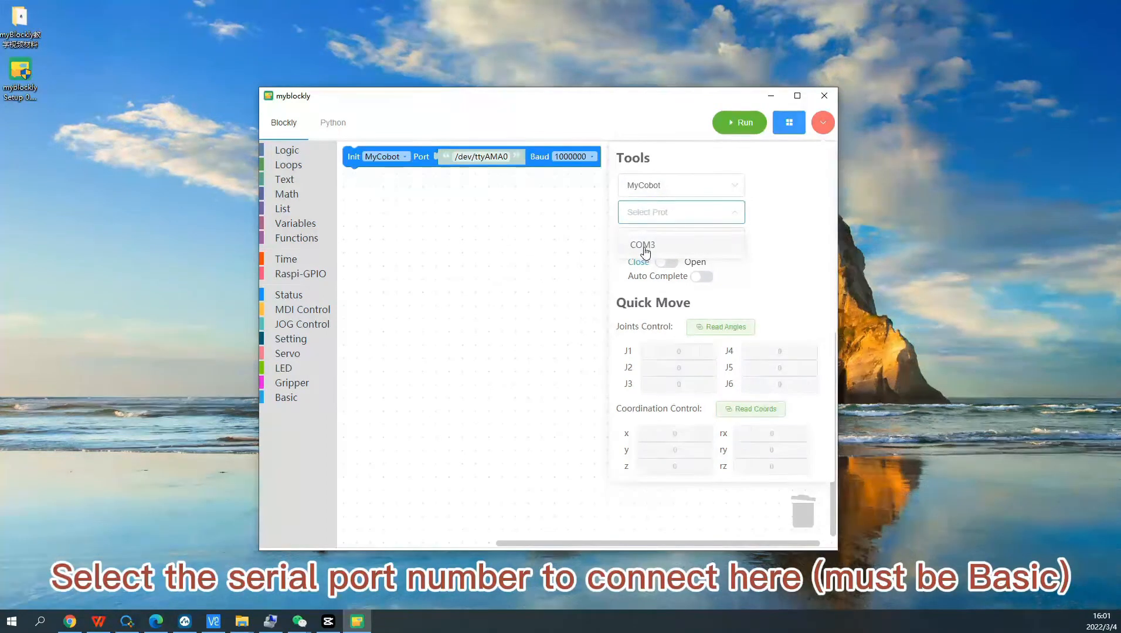
{"action": "left_click", "coordinate": [644, 248]}
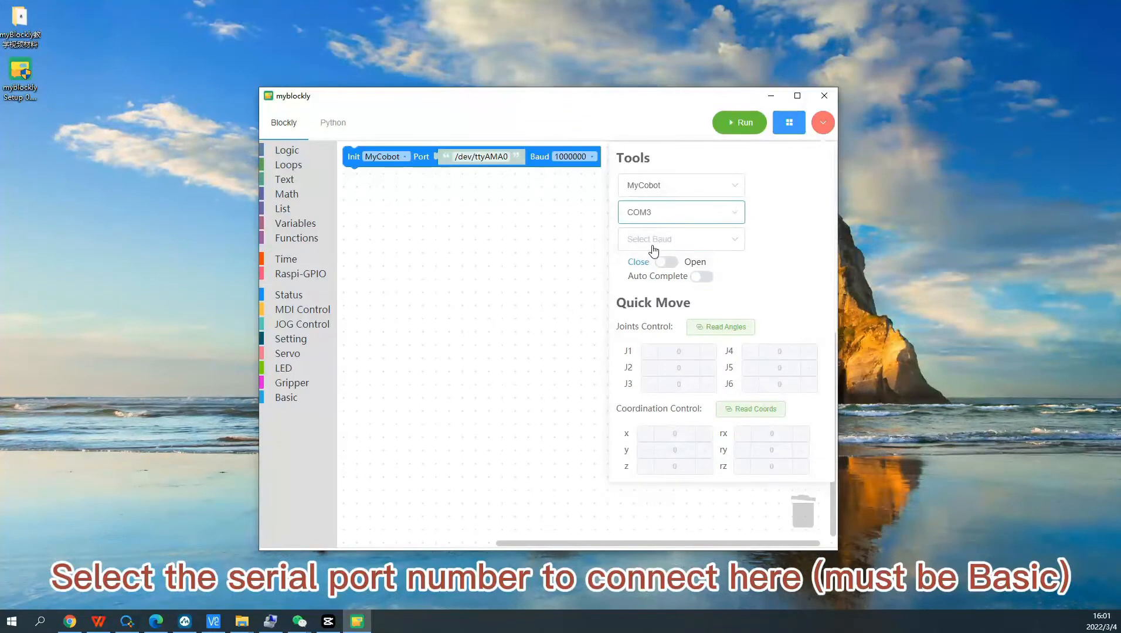
{"action": "left_click", "coordinate": [722, 245]}
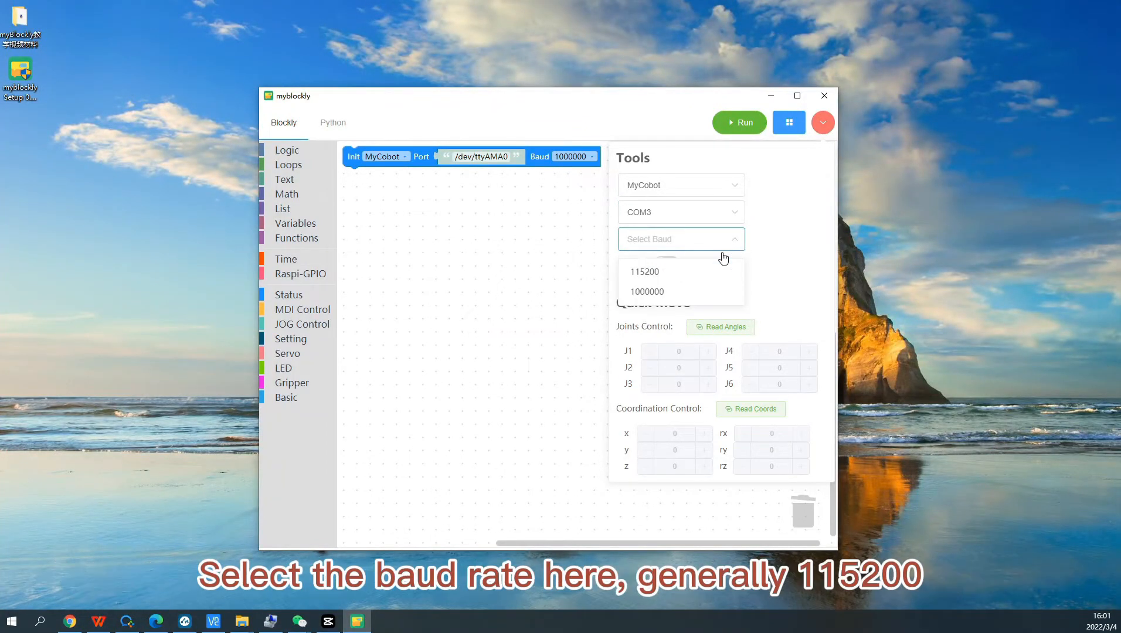
{"action": "left_click", "coordinate": [648, 274]}
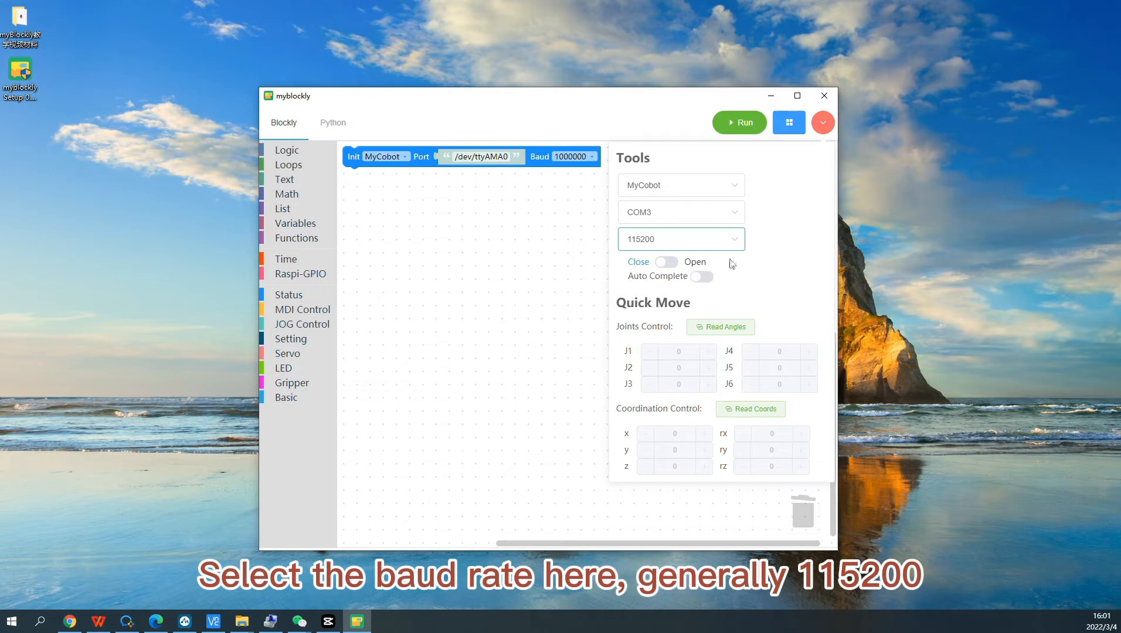
Open the connection to the robotic arm, toggling it off and on once, and enable Auto Complete
{"action": "left_click", "coordinate": [670, 266]}
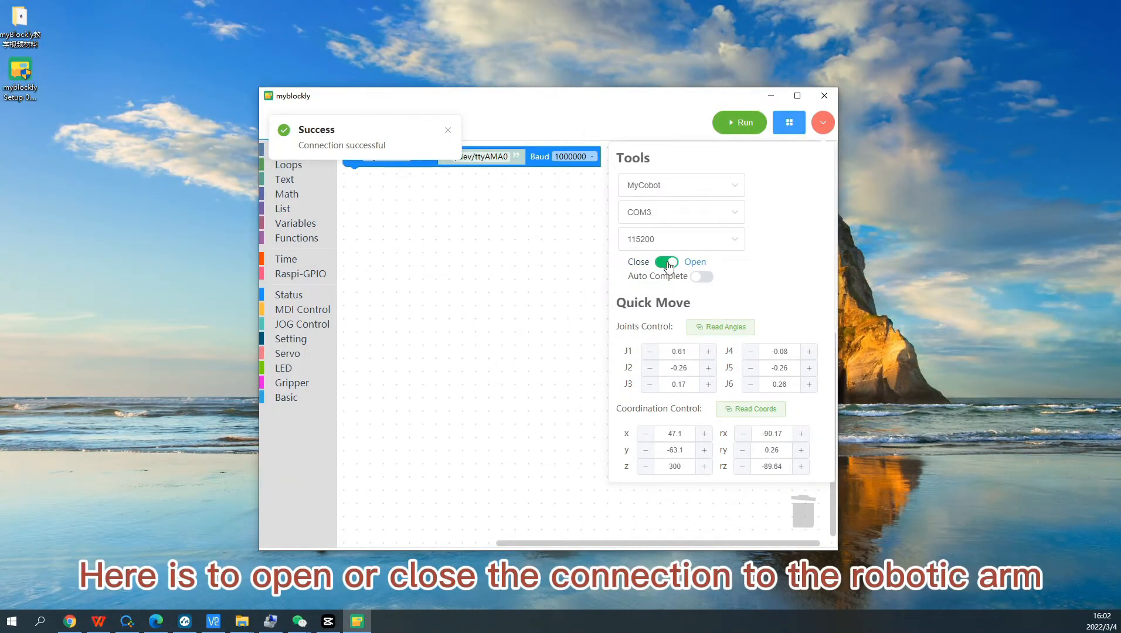
{"action": "left_click", "coordinate": [669, 265]}
{"action": "left_click", "coordinate": [672, 265]}
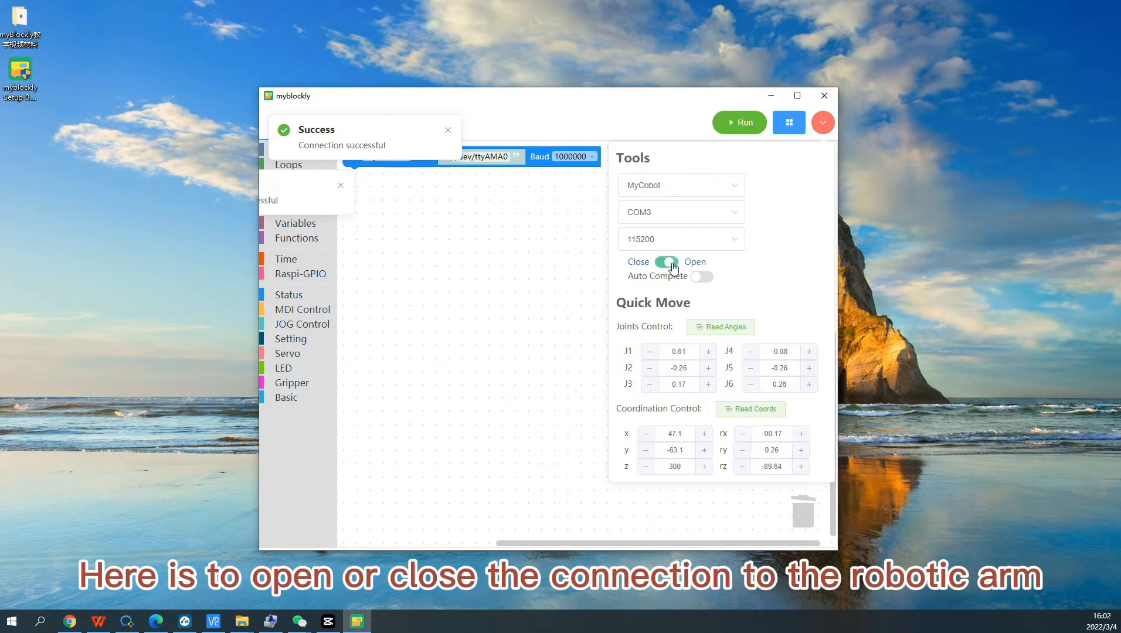
{"action": "left_click", "coordinate": [698, 284]}
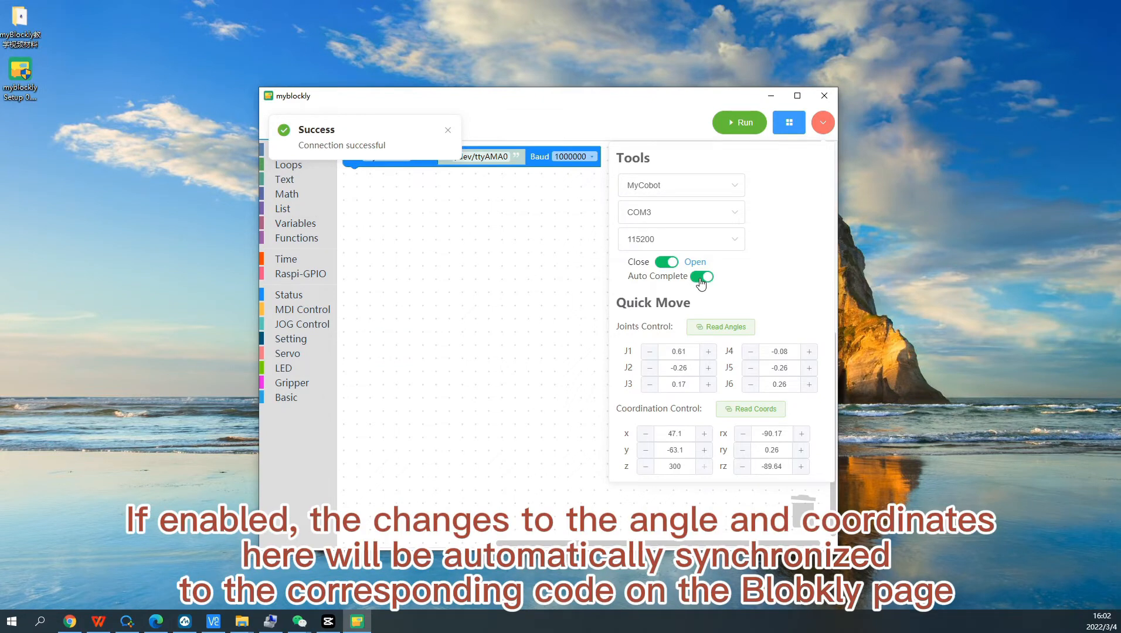
{"action": "left_click", "coordinate": [701, 283]}
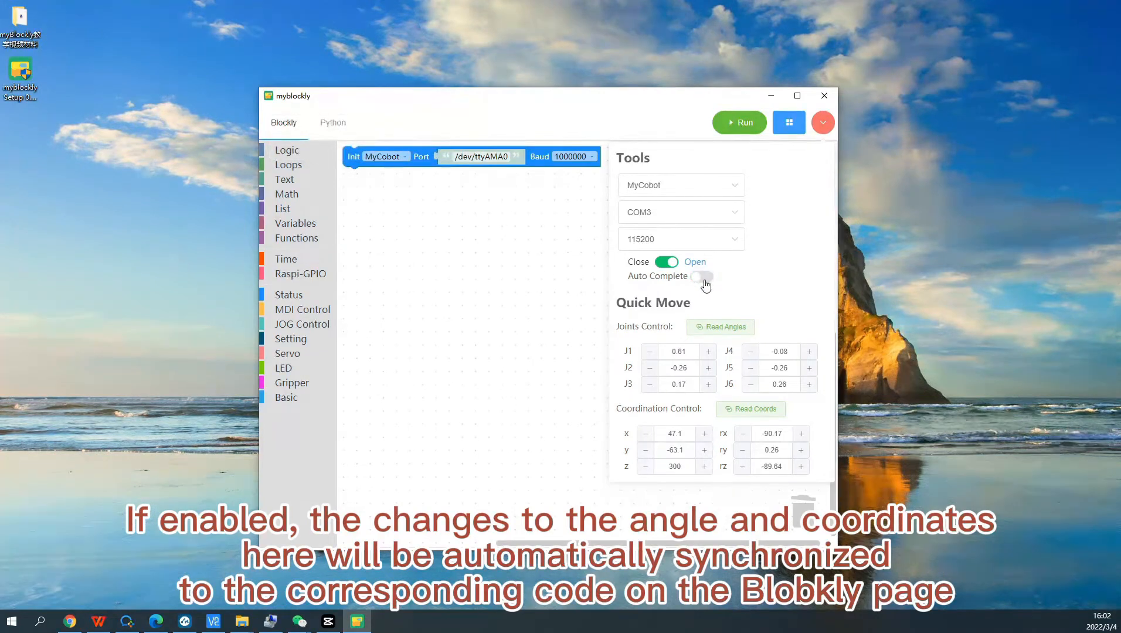
{"action": "left_click", "coordinate": [705, 284]}
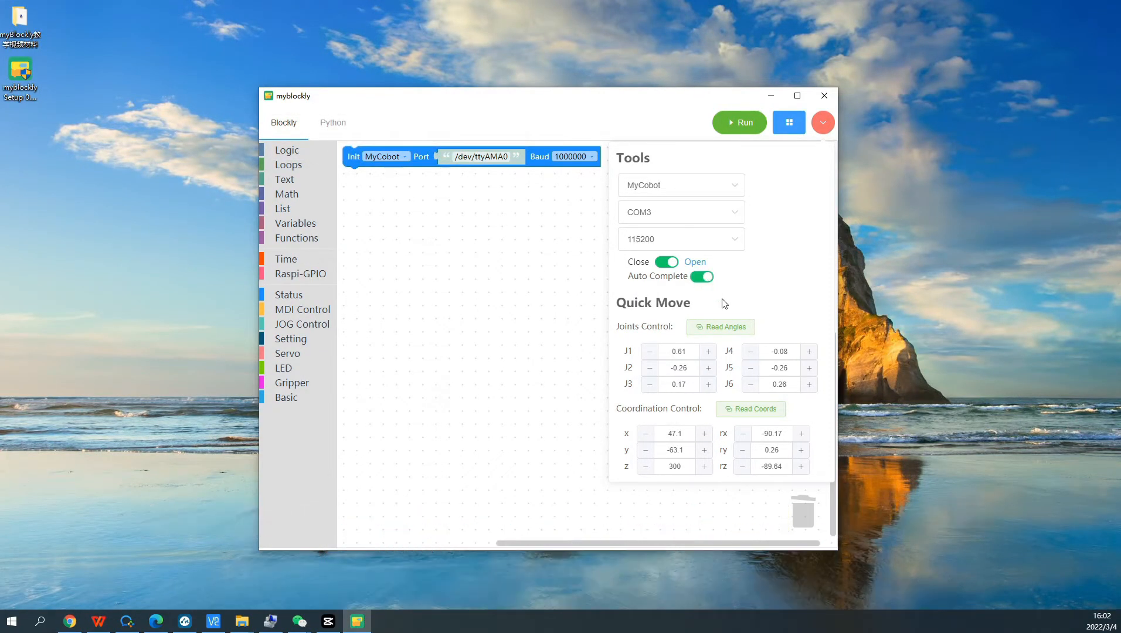
Read the arm's current joint angles and increase the angle of joint J1 to 27.57
{"action": "left_click", "coordinate": [725, 328]}
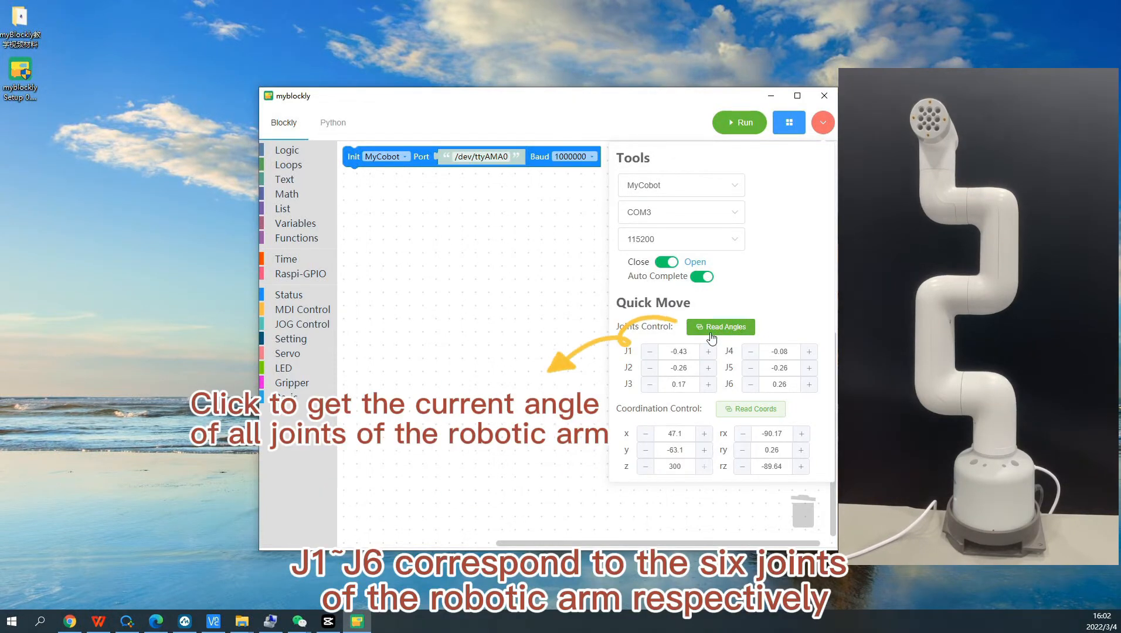
{"action": "left_click", "coordinate": [710, 351]}
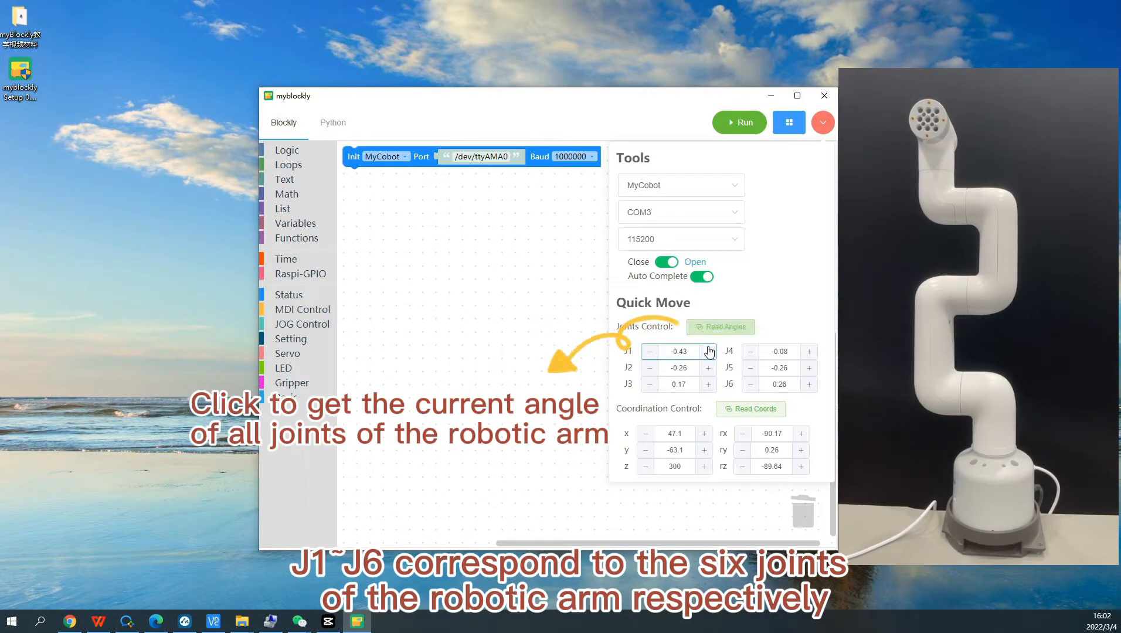
{"action": "left_click", "coordinate": [710, 352]}
{"action": "left_click", "coordinate": [709, 352]}
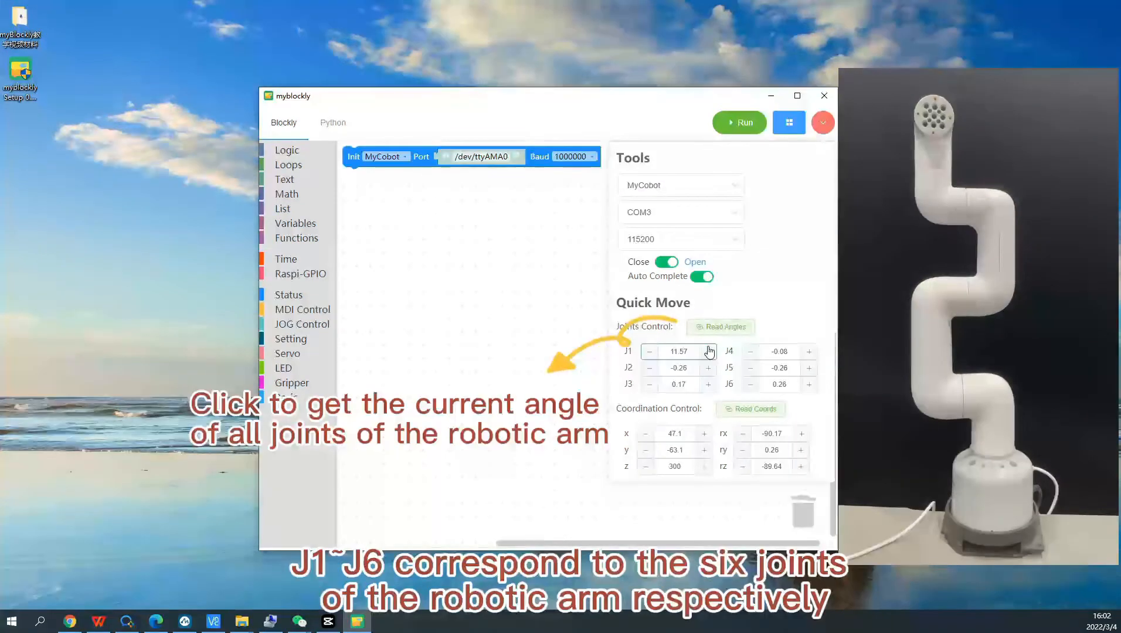
{"action": "left_click", "coordinate": [709, 352]}
{"action": "left_click", "coordinate": [709, 351]}
{"action": "left_click", "coordinate": [710, 352]}
{"action": "left_click", "coordinate": [709, 352]}
{"action": "left_click", "coordinate": [710, 352]}
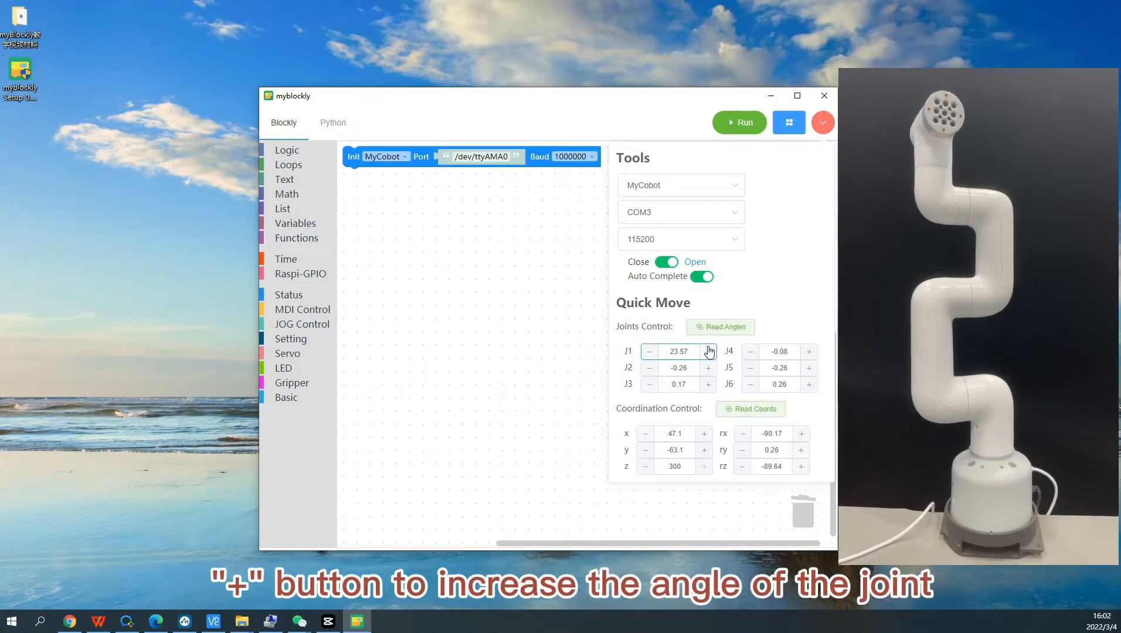
{"action": "left_click", "coordinate": [709, 352]}
{"action": "left_click", "coordinate": [709, 352]}
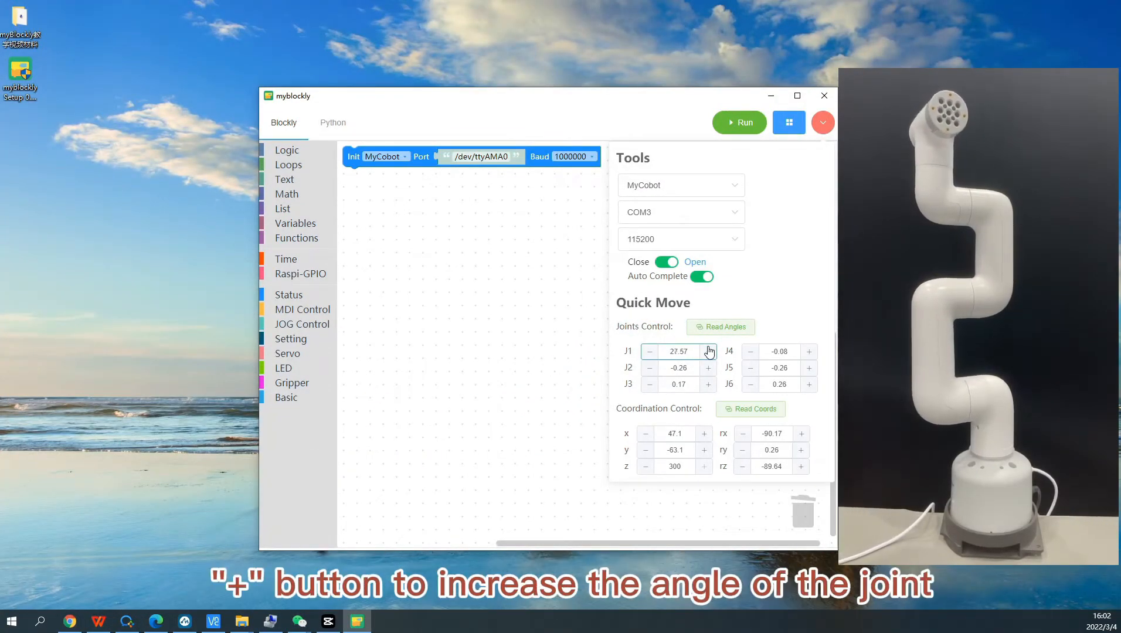
Reduce the angle of joint J1 stepwise to 0.57
{"action": "left_click", "coordinate": [654, 353]}
{"action": "left_click", "coordinate": [654, 353]}
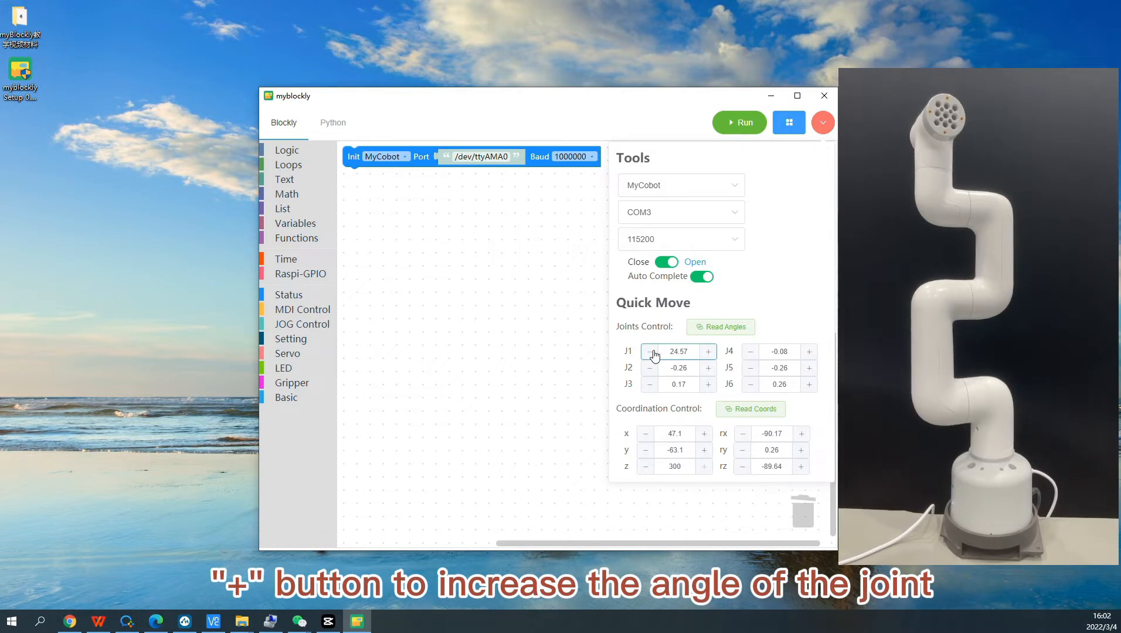
{"action": "left_click", "coordinate": [654, 353]}
{"action": "left_click", "coordinate": [655, 354]}
{"action": "left_click", "coordinate": [655, 354]}
{"action": "left_click", "coordinate": [655, 354]}
{"action": "left_click", "coordinate": [655, 354]}
{"action": "left_click", "coordinate": [654, 354]}
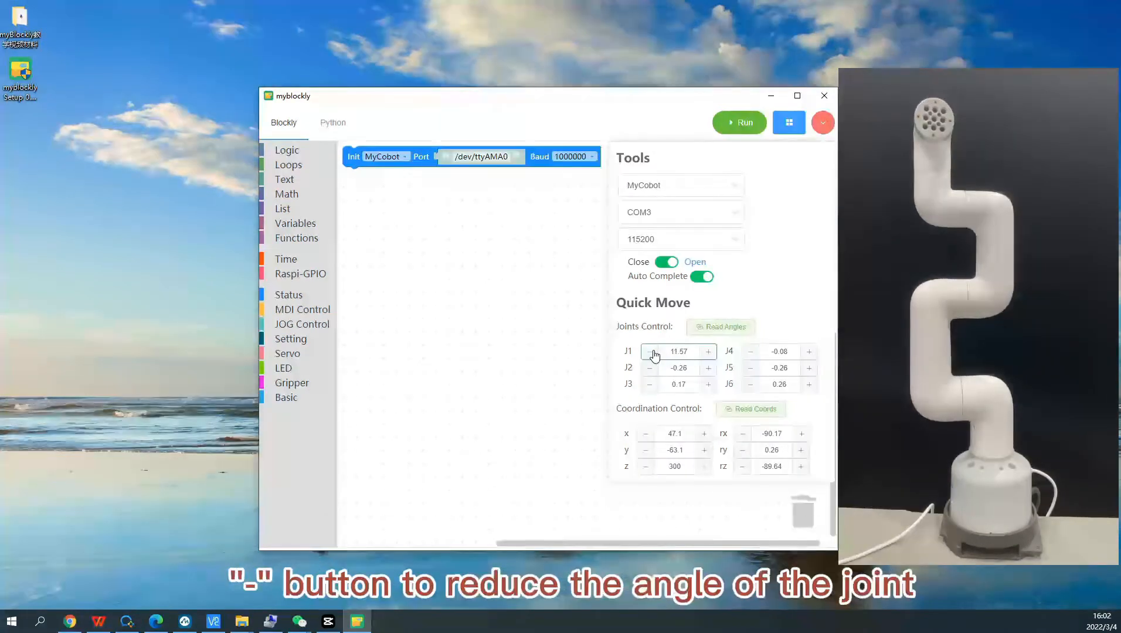
{"action": "left_click", "coordinate": [654, 354]}
{"action": "left_click", "coordinate": [654, 354]}
{"action": "left_click", "coordinate": [654, 353]}
{"action": "left_click", "coordinate": [655, 354]}
{"action": "left_click", "coordinate": [654, 353]}
{"action": "left_click", "coordinate": [654, 354]}
{"action": "left_click", "coordinate": [655, 354]}
{"action": "left_click", "coordinate": [655, 354]}
{"action": "left_click", "coordinate": [655, 353]}
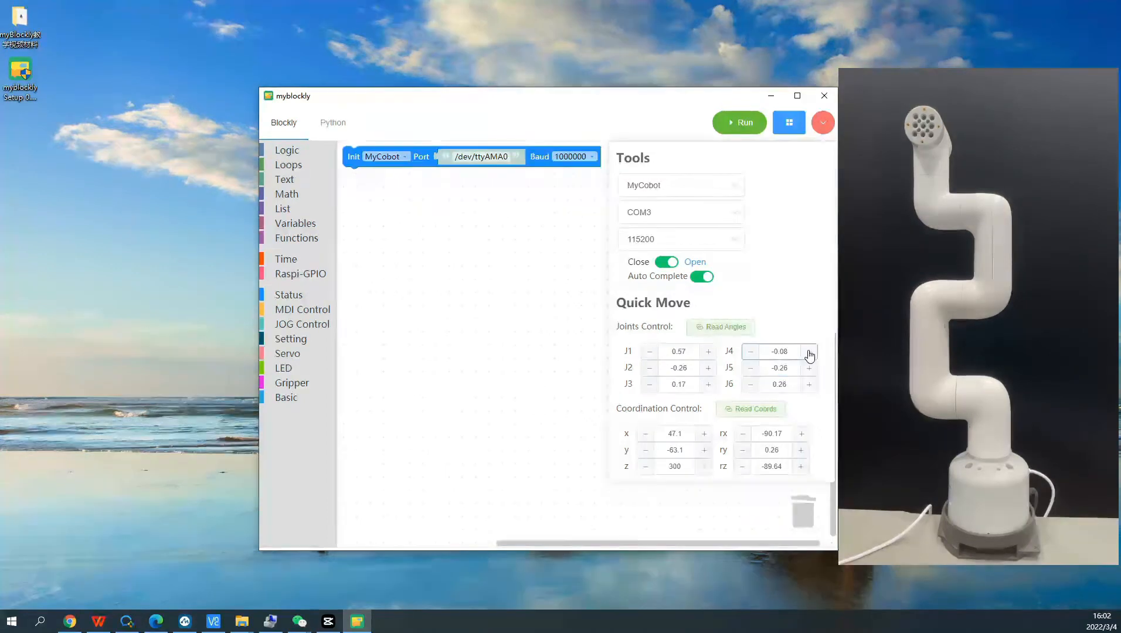
Lower the angle of joint J2 to about -28 and raise it back to -4.26
{"action": "left_click", "coordinate": [655, 370]}
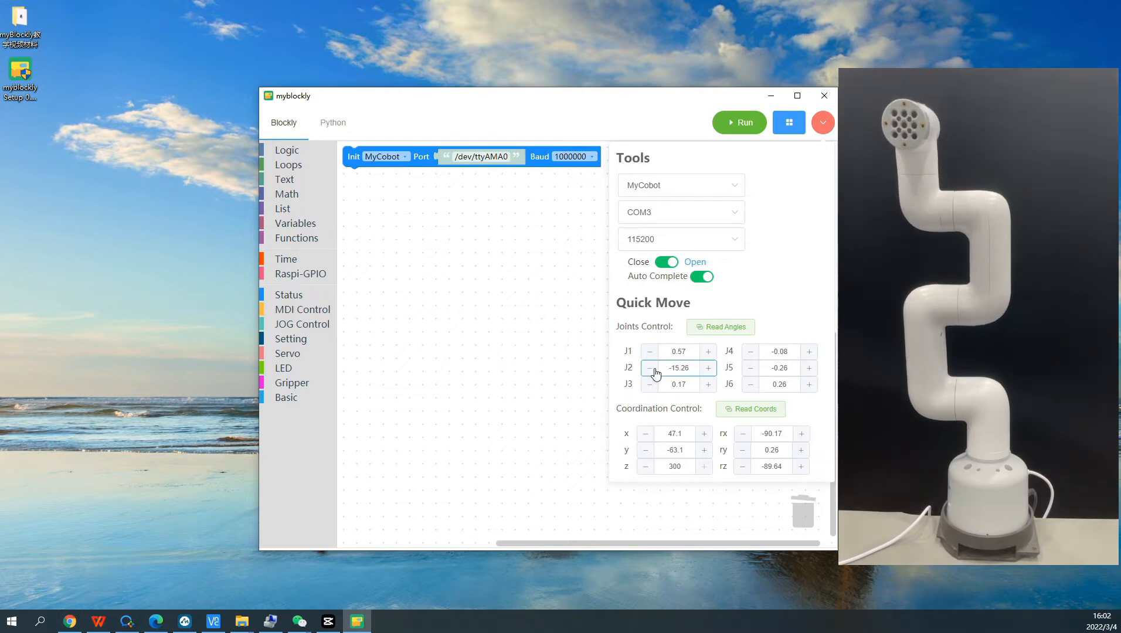
{"action": "left_click", "coordinate": [652, 370]}
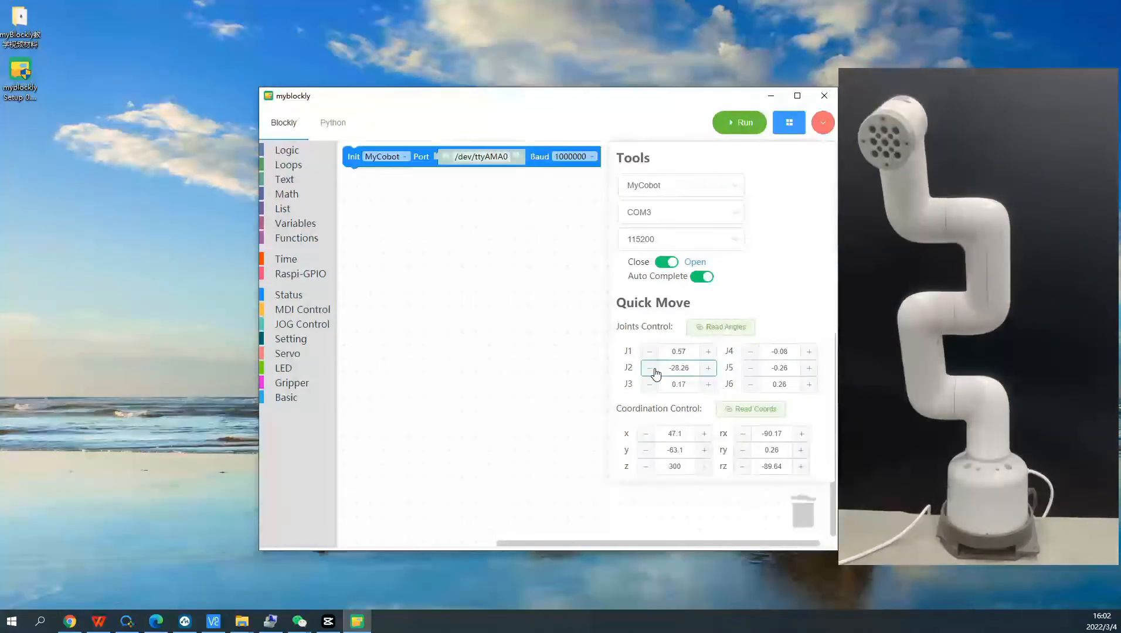
{"action": "left_click", "coordinate": [707, 368]}
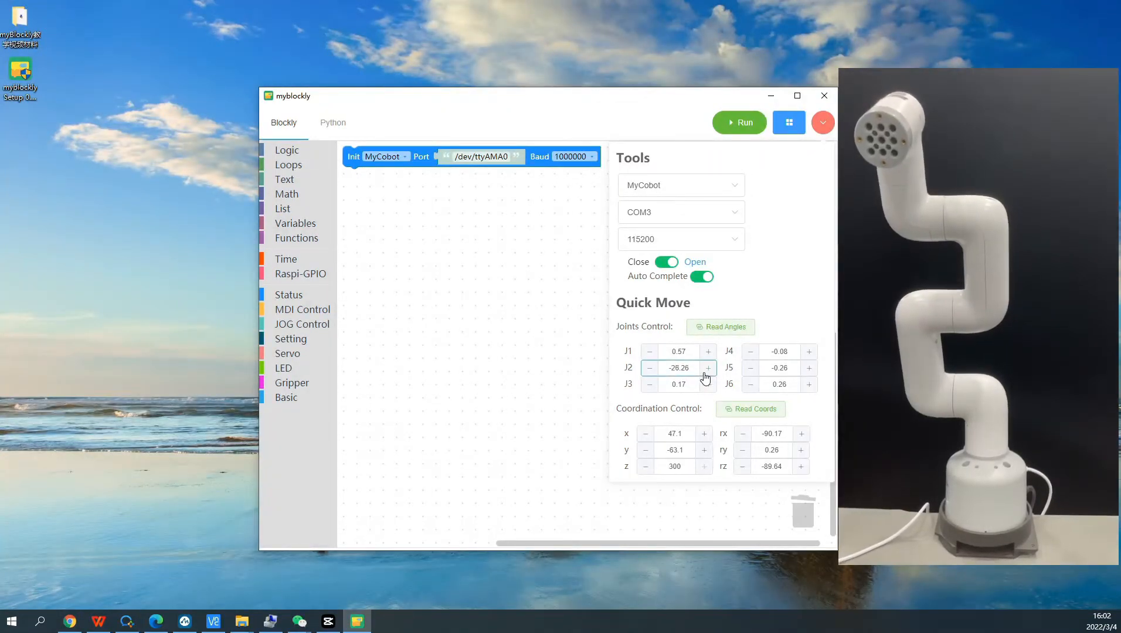
{"action": "left_click", "coordinate": [706, 371]}
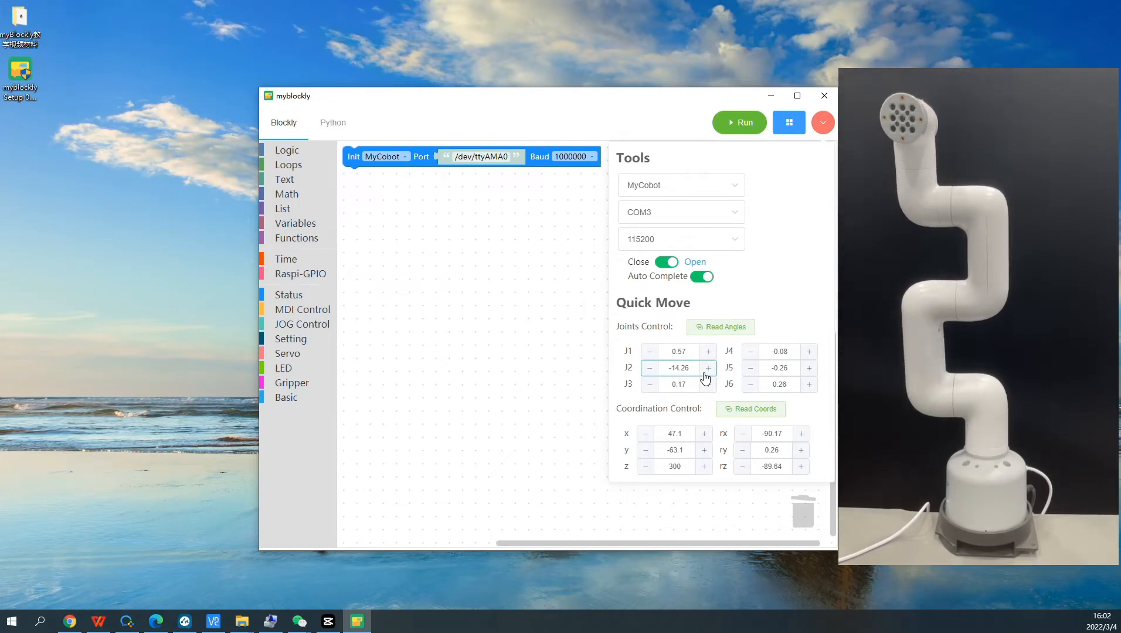
{"action": "left_click", "coordinate": [705, 374]}
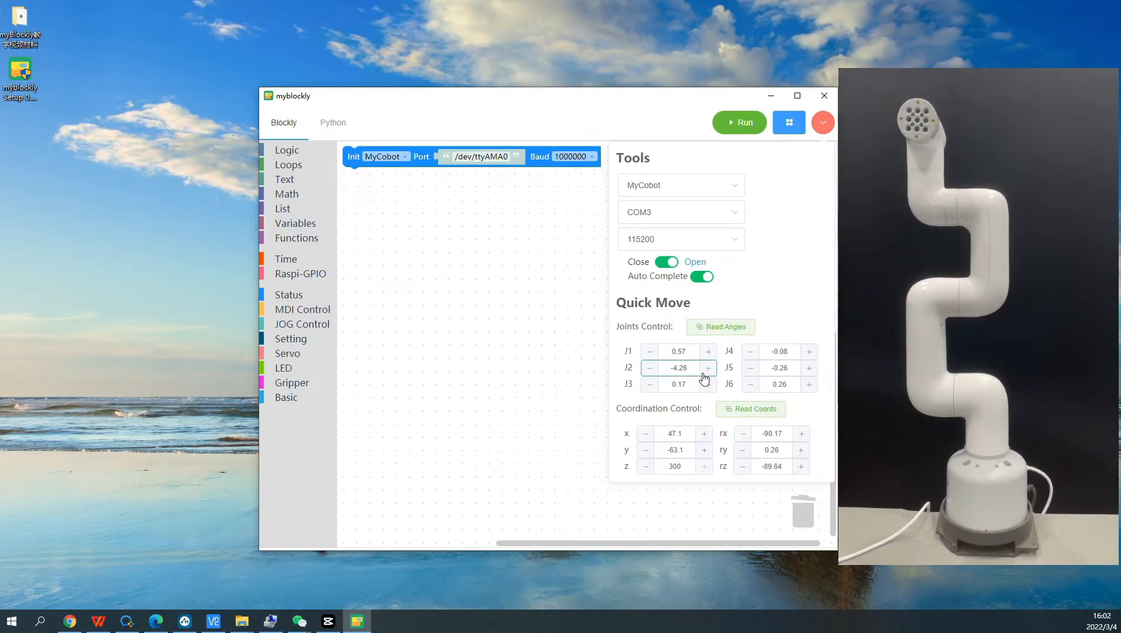
Reduce the angle of joint J5 stepwise to -33.26
{"action": "left_click", "coordinate": [749, 374]}
{"action": "left_click", "coordinate": [749, 373]}
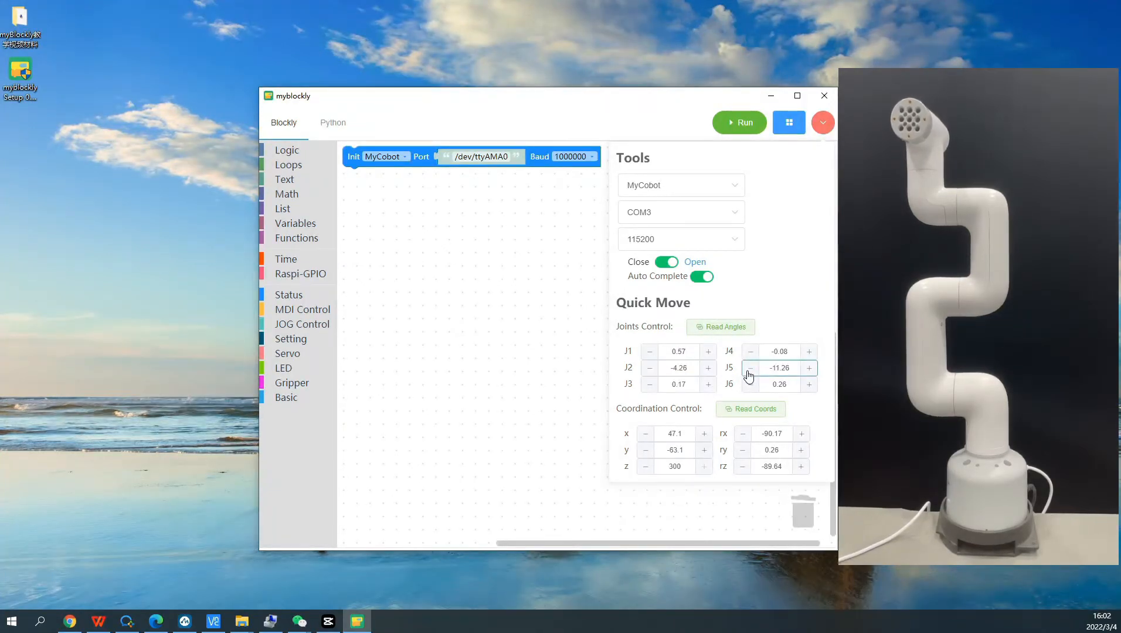
{"action": "left_click", "coordinate": [749, 374]}
{"action": "left_click", "coordinate": [749, 374]}
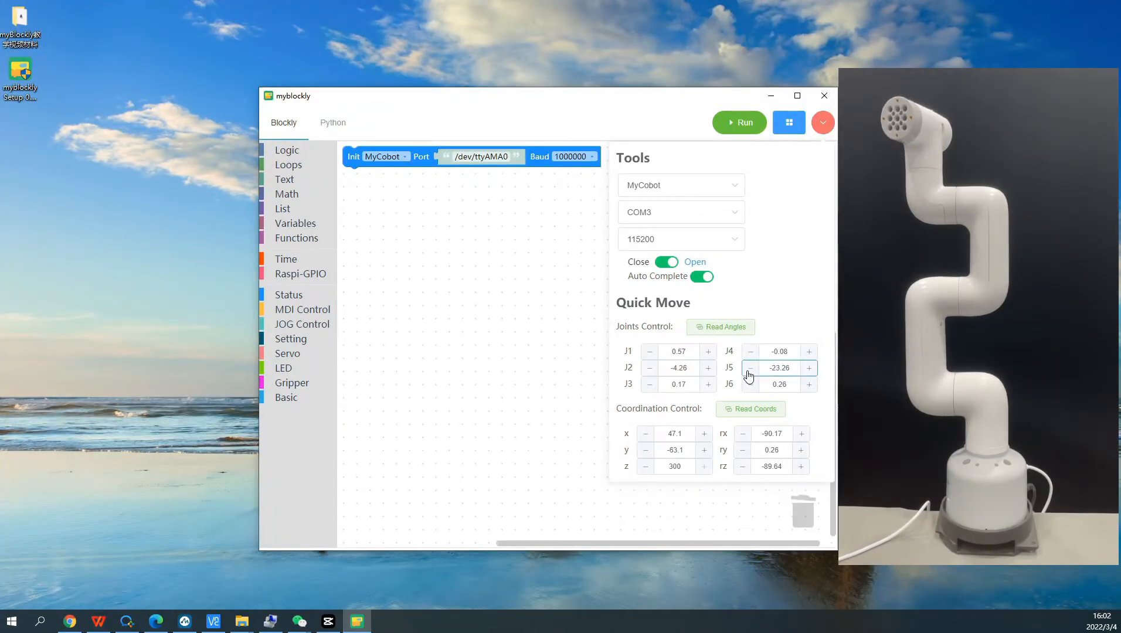
{"action": "left_click", "coordinate": [749, 374]}
{"action": "left_click", "coordinate": [749, 373]}
{"action": "left_click", "coordinate": [748, 374]}
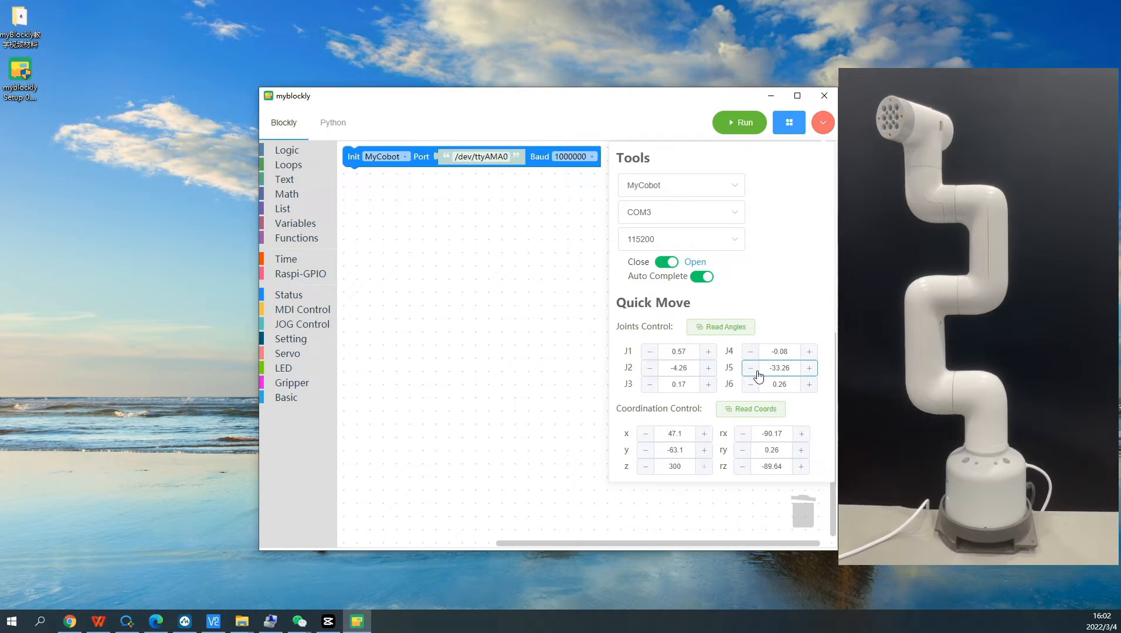
Increase the angle of joint J5 stepwise to -2.26
{"action": "left_click", "coordinate": [809, 369]}
{"action": "left_click", "coordinate": [809, 368]}
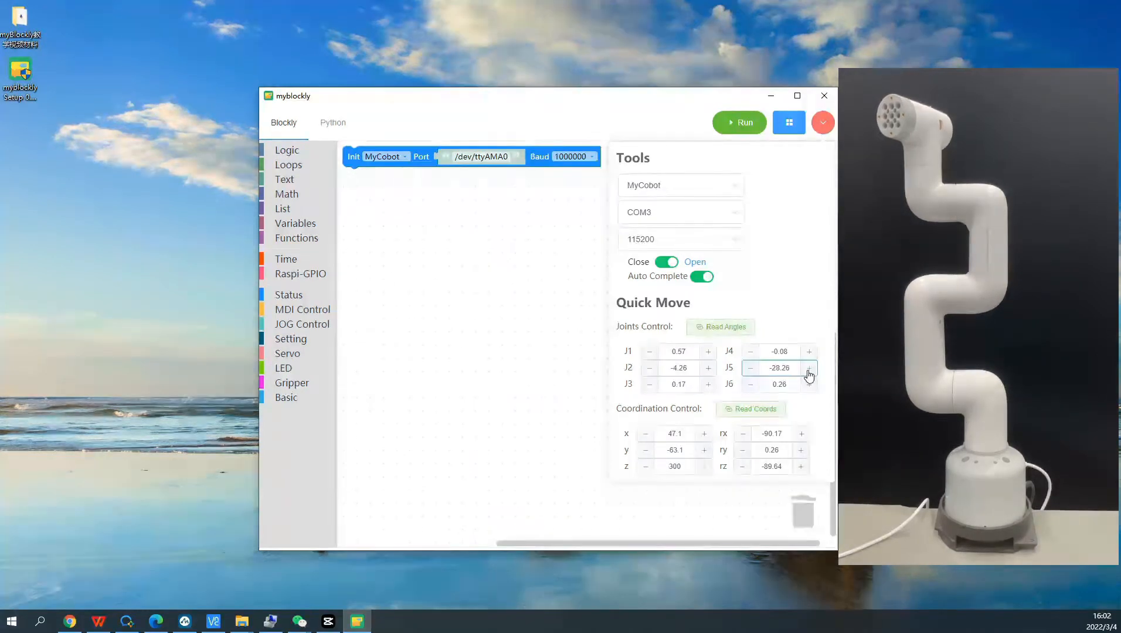
{"action": "left_click", "coordinate": [809, 368]}
{"action": "left_click", "coordinate": [809, 368]}
{"action": "left_click", "coordinate": [809, 369]}
{"action": "left_click", "coordinate": [809, 370]}
{"action": "left_click", "coordinate": [809, 369]}
{"action": "left_click", "coordinate": [809, 369]}
{"action": "left_click", "coordinate": [809, 370]}
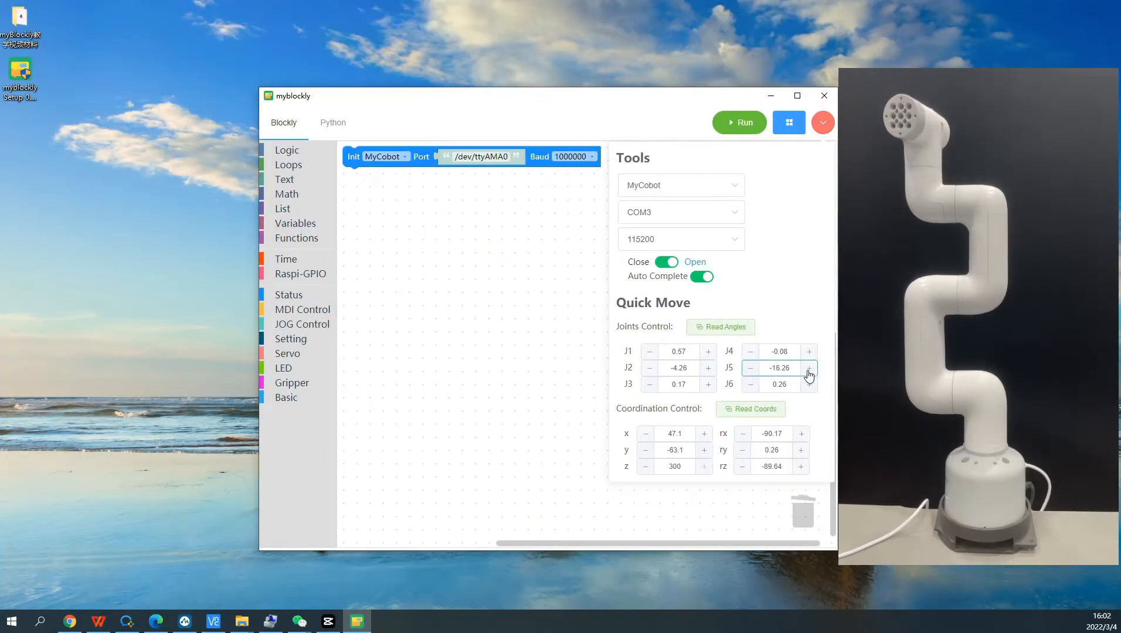
{"action": "left_click", "coordinate": [809, 369]}
{"action": "left_click", "coordinate": [809, 370]}
{"action": "left_click", "coordinate": [809, 370]}
{"action": "left_click", "coordinate": [809, 369]}
{"action": "left_click", "coordinate": [809, 369]}
{"action": "left_click", "coordinate": [809, 370]}
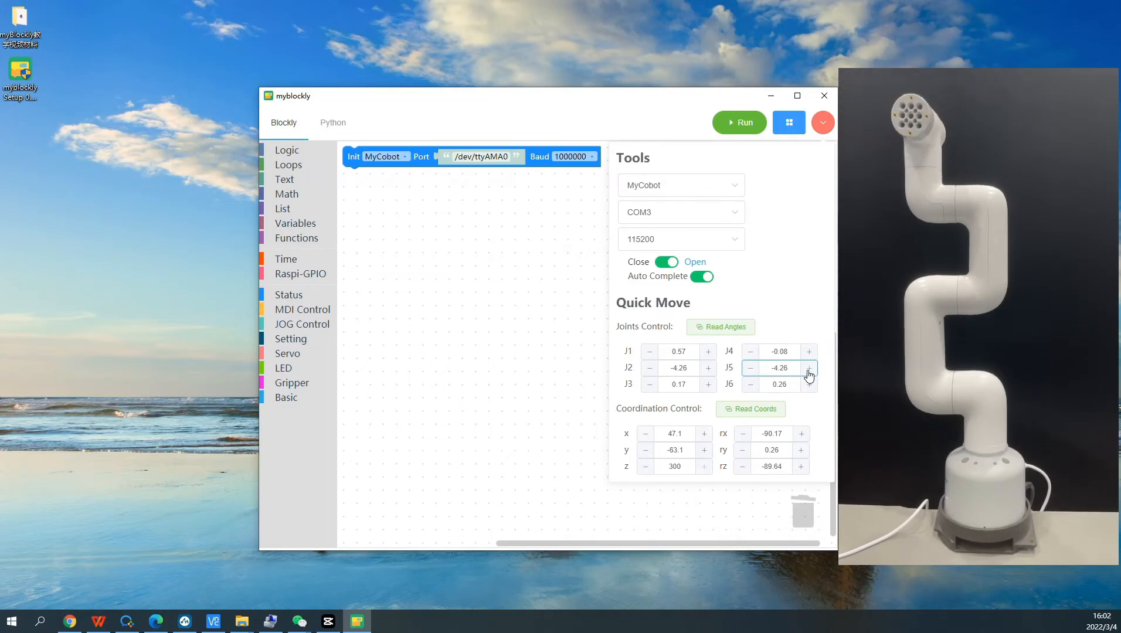
{"action": "left_click", "coordinate": [809, 369]}
{"action": "left_click", "coordinate": [809, 369]}
{"action": "left_click", "coordinate": [809, 369]}
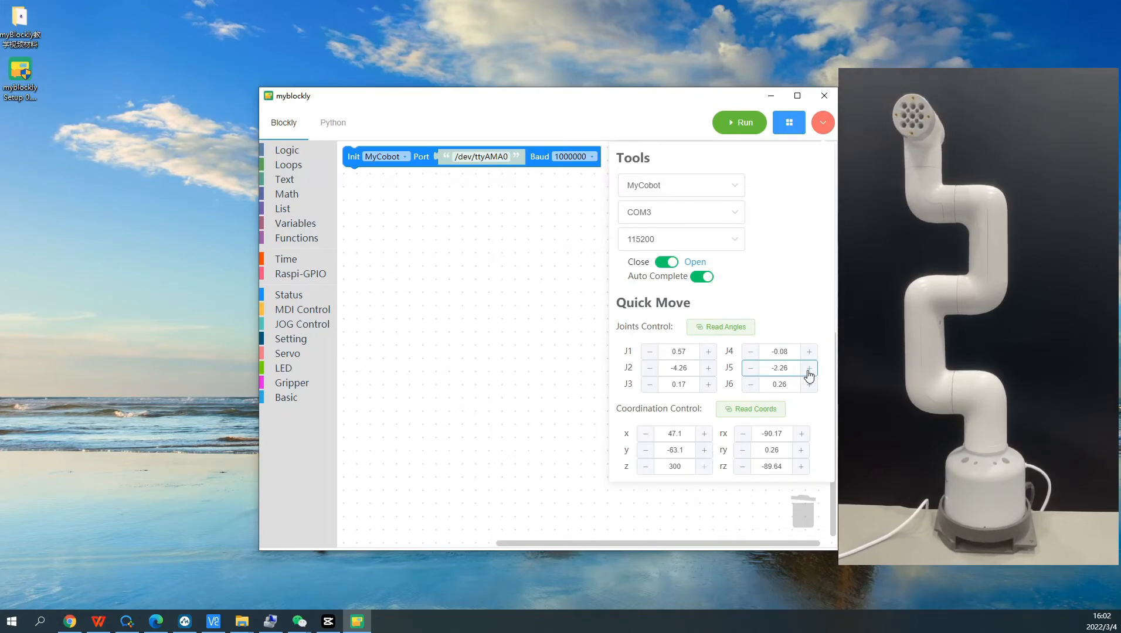
Read the arm's current joint angles and its current coordinates
{"action": "left_click", "coordinate": [738, 331]}
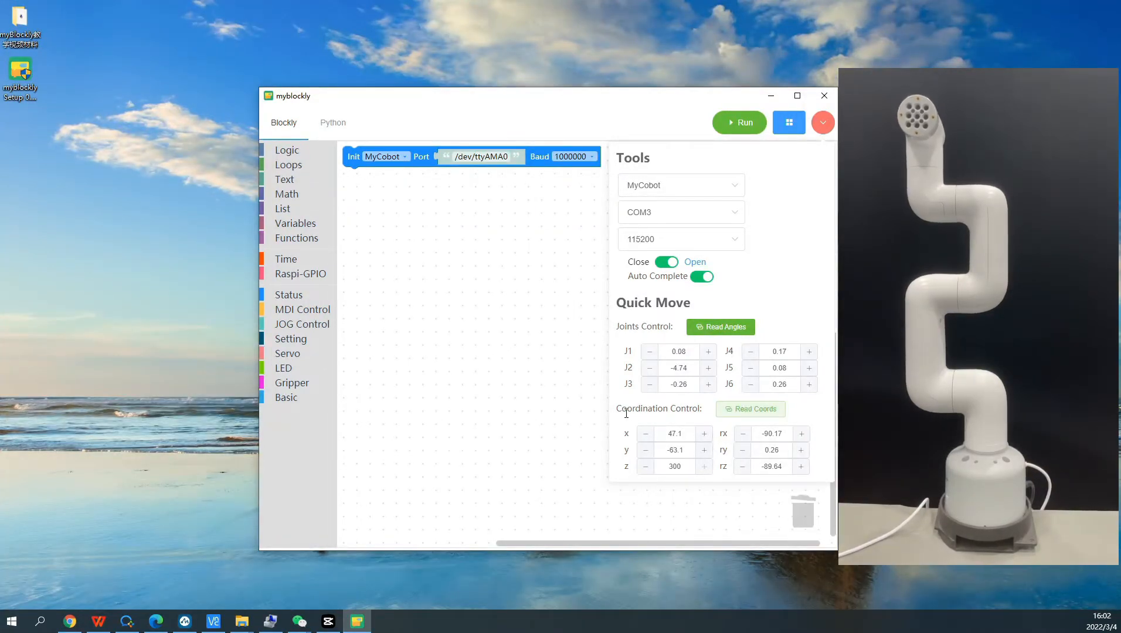
{"action": "left_click_drag", "start_coordinate": [618, 408], "coordinate": [703, 414]}
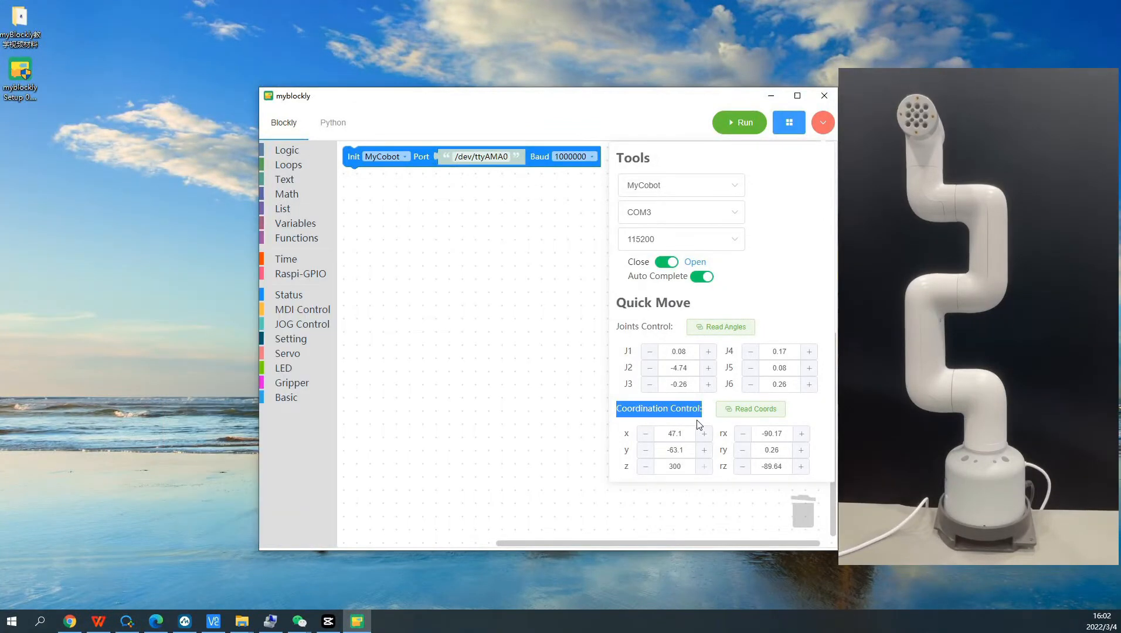
{"action": "left_click", "coordinate": [698, 423]}
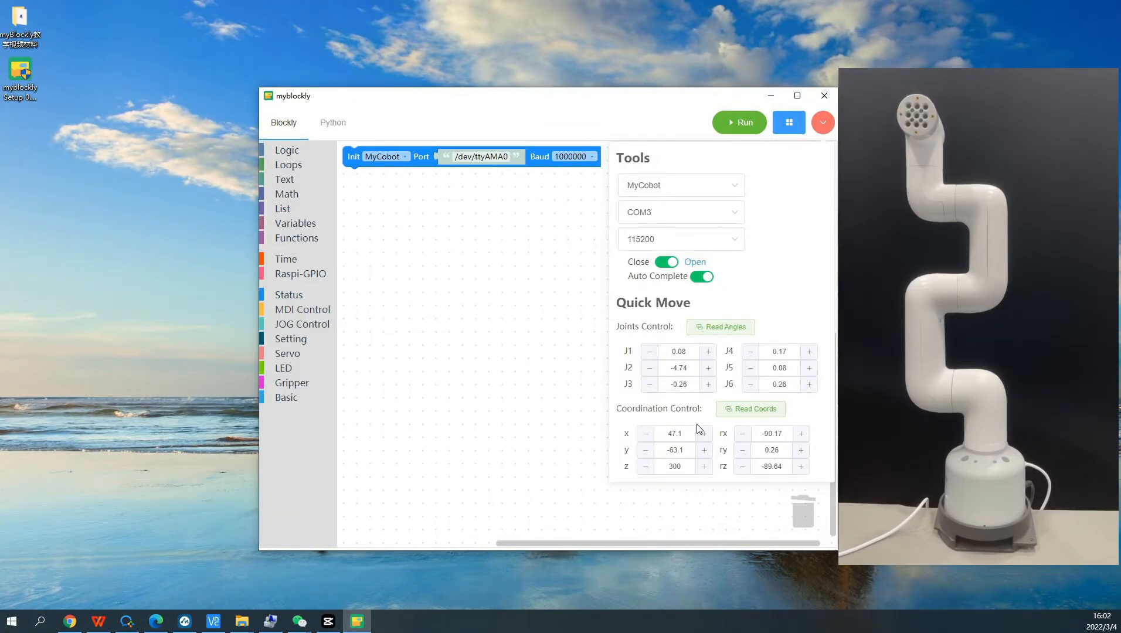
{"action": "left_click", "coordinate": [758, 409]}
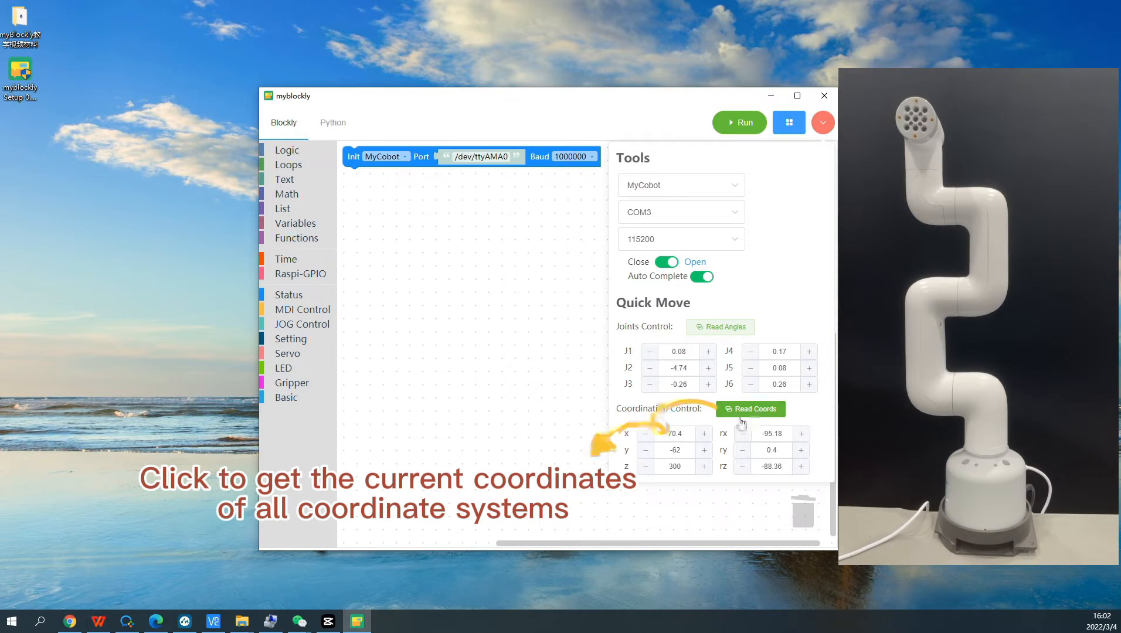
Increase the x coordinate to 78.4 and reduce it stepwise to 51.4
{"action": "left_click", "coordinate": [702, 434]}
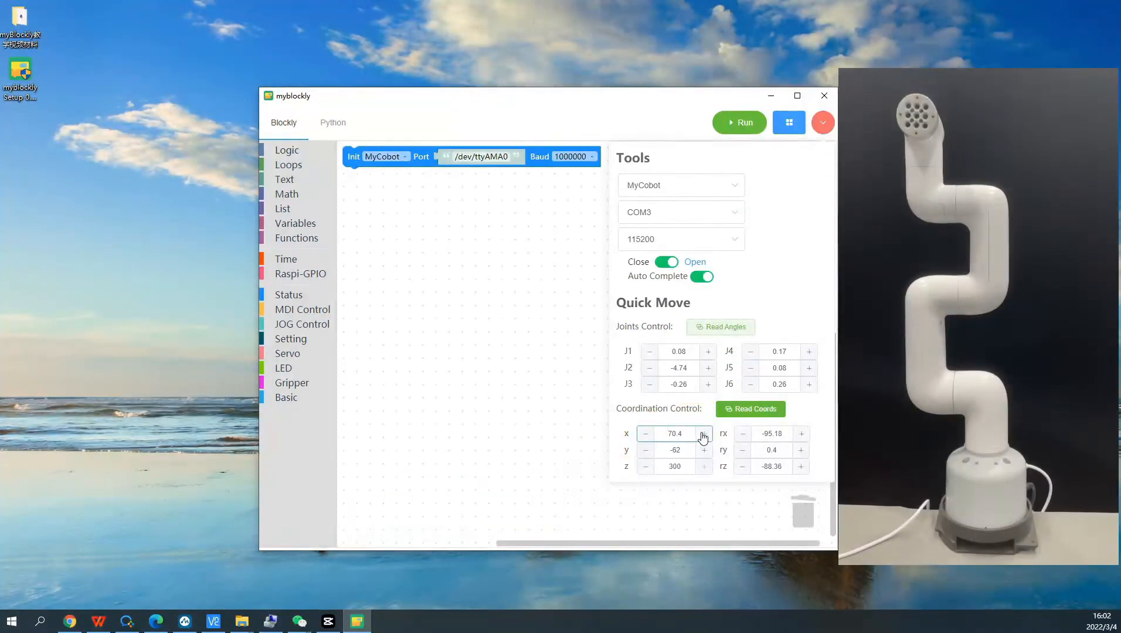
{"action": "left_click", "coordinate": [702, 435]}
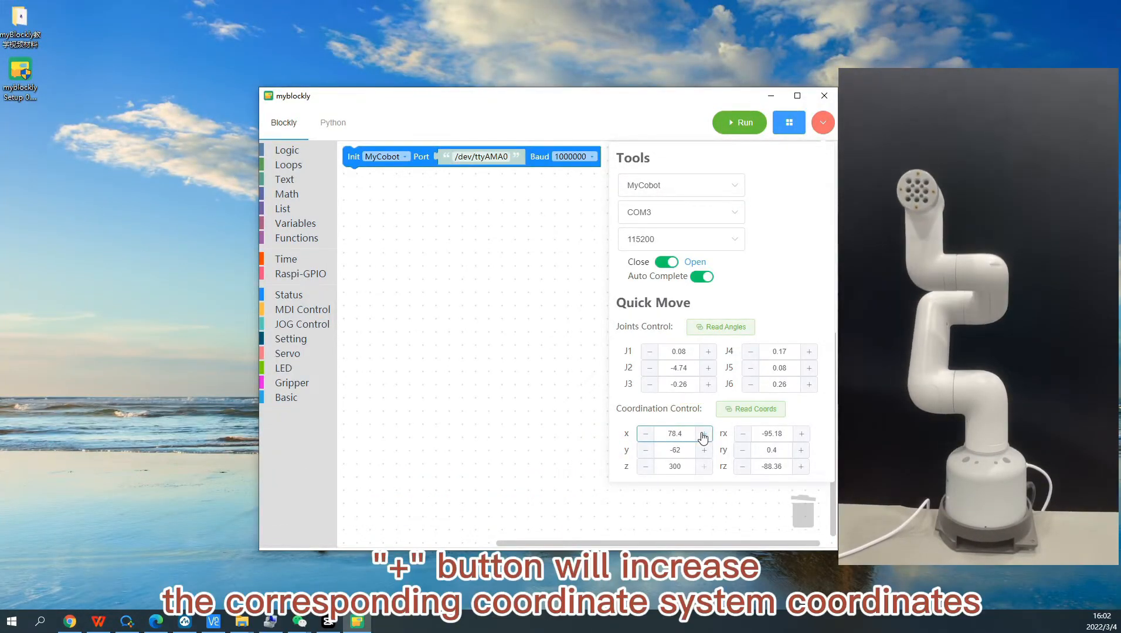
{"action": "left_click", "coordinate": [646, 434]}
{"action": "left_click", "coordinate": [646, 435]}
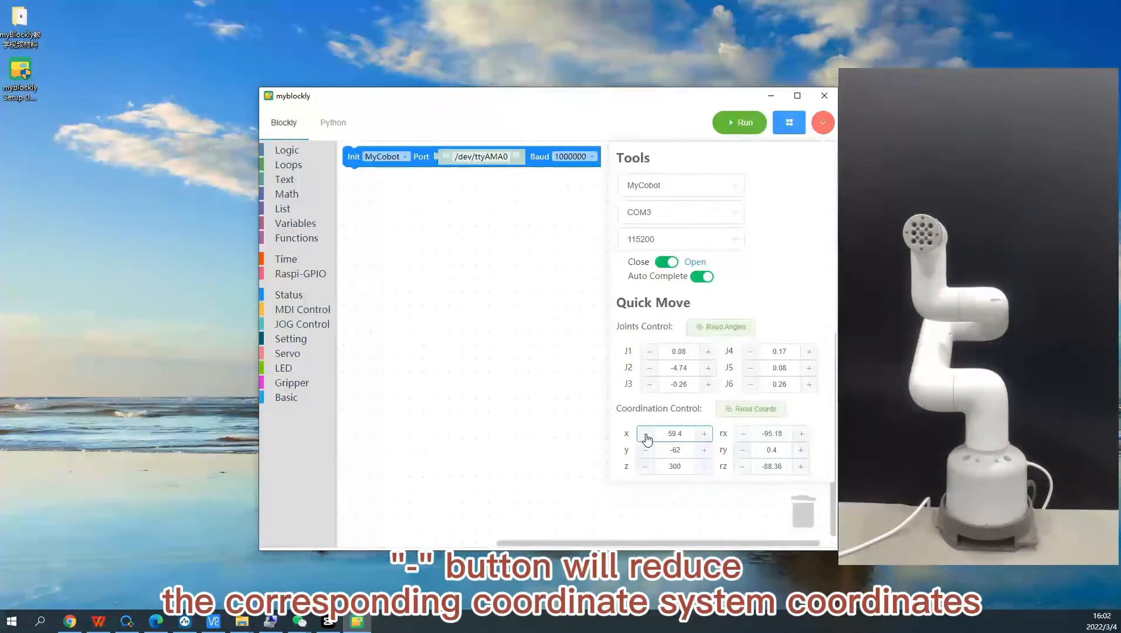
{"action": "left_click", "coordinate": [646, 434]}
{"action": "left_click", "coordinate": [646, 435]}
{"action": "left_click", "coordinate": [647, 435]}
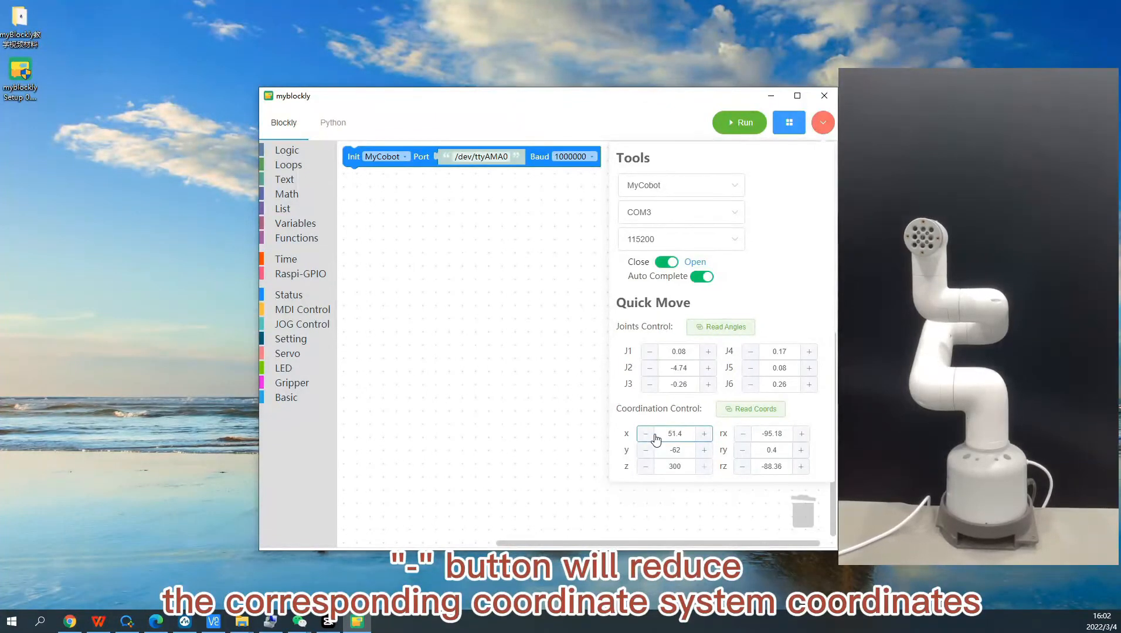
Increase the x coordinate stepwise to 78.4
{"action": "left_click", "coordinate": [702, 437]}
{"action": "left_click", "coordinate": [701, 437]}
{"action": "left_click", "coordinate": [702, 436]}
{"action": "left_click", "coordinate": [701, 437]}
{"action": "left_click", "coordinate": [701, 436]}
{"action": "left_click", "coordinate": [701, 437]}
{"action": "left_click", "coordinate": [702, 436]}
{"action": "left_click", "coordinate": [702, 436]}
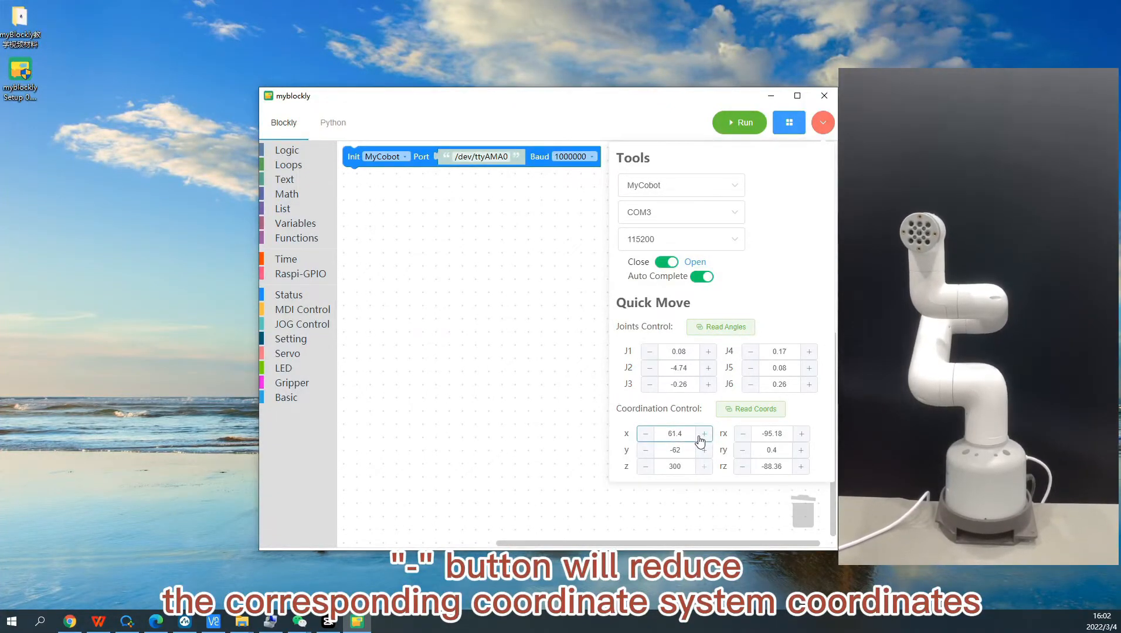
{"action": "left_click", "coordinate": [702, 436]}
{"action": "left_click", "coordinate": [702, 436]}
{"action": "left_click", "coordinate": [701, 436]}
{"action": "left_click", "coordinate": [701, 436]}
{"action": "left_click", "coordinate": [701, 436]}
{"action": "left_click", "coordinate": [702, 436]}
{"action": "left_click", "coordinate": [701, 436]}
{"action": "left_click", "coordinate": [701, 436]}
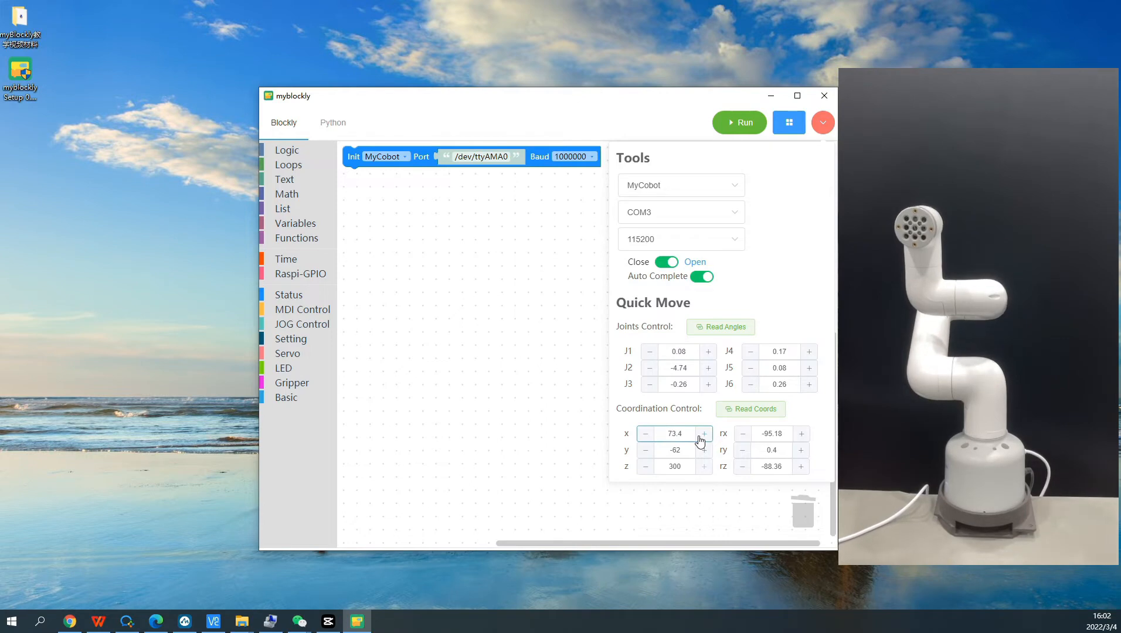
{"action": "left_click", "coordinate": [701, 436]}
{"action": "left_click", "coordinate": [701, 437]}
{"action": "left_click", "coordinate": [701, 436]}
{"action": "left_click", "coordinate": [701, 437]}
{"action": "left_click", "coordinate": [701, 436]}
{"action": "left_click", "coordinate": [702, 436]}
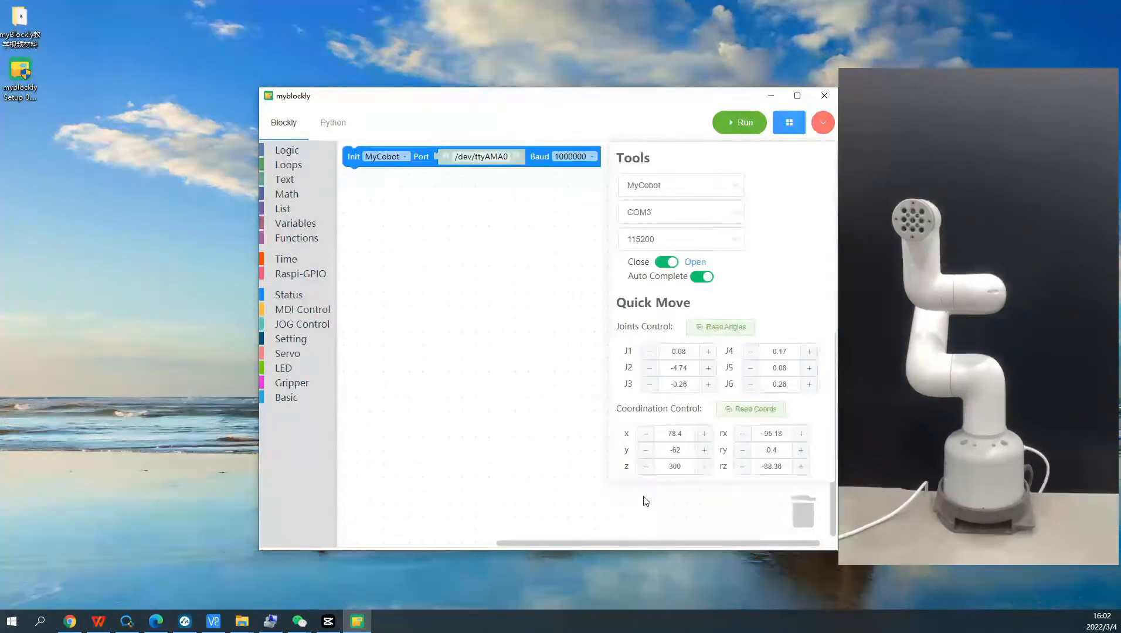
Lower the z coordinate to 270 and raise it to 299, and lower the y coordinate before raising it to -56
{"action": "left_click", "coordinate": [646, 467]}
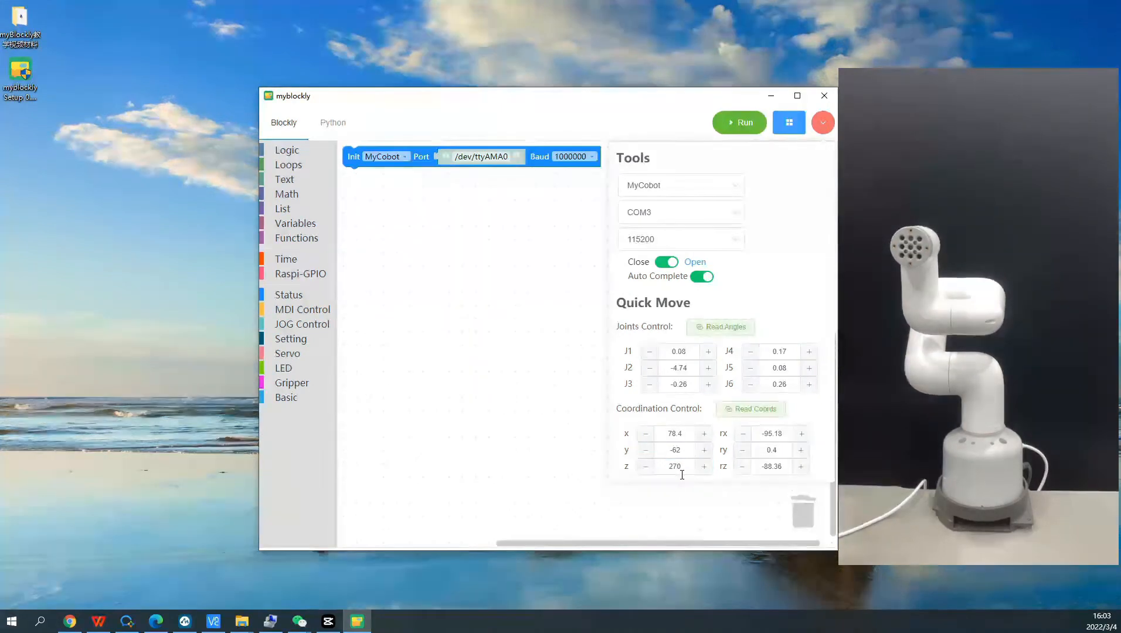
{"action": "left_click", "coordinate": [705, 471]}
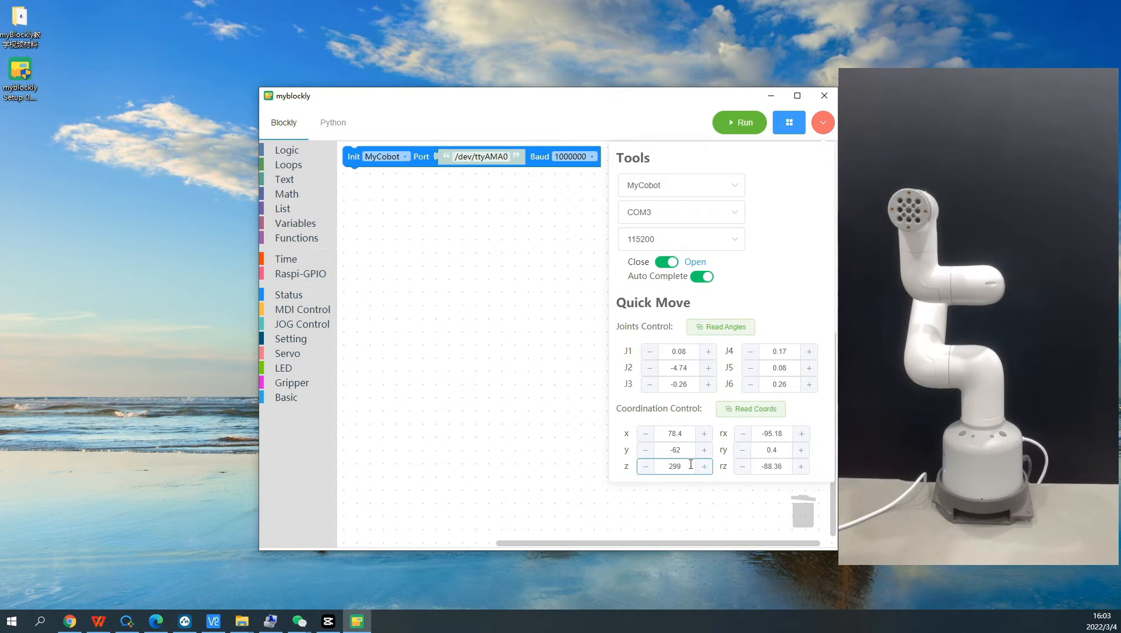
{"action": "left_click", "coordinate": [653, 452]}
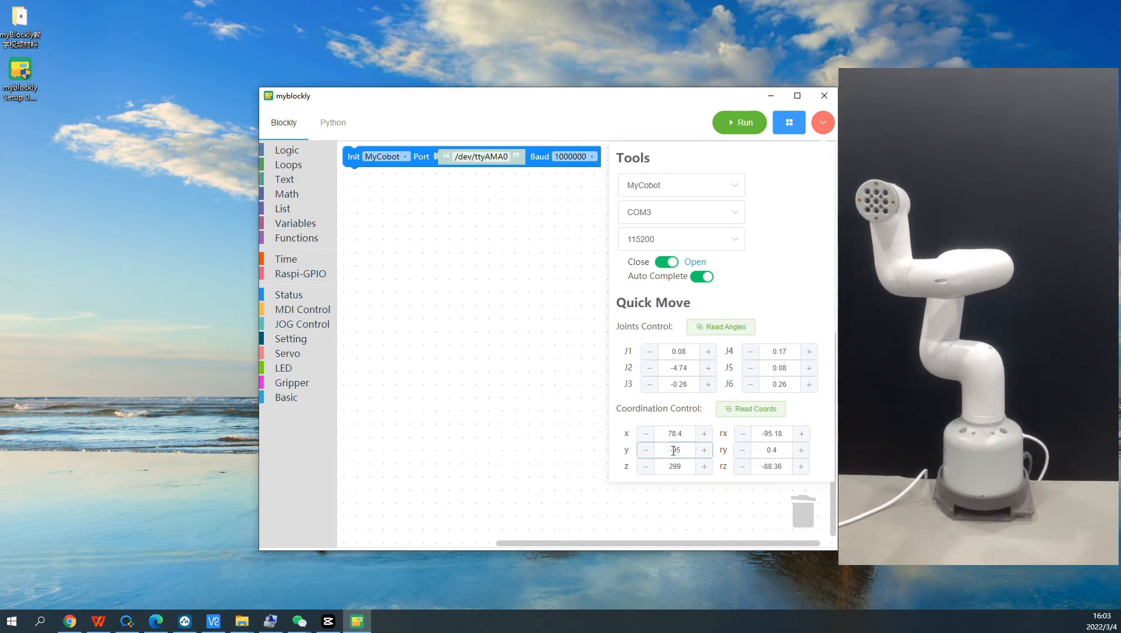
{"action": "left_click", "coordinate": [699, 452]}
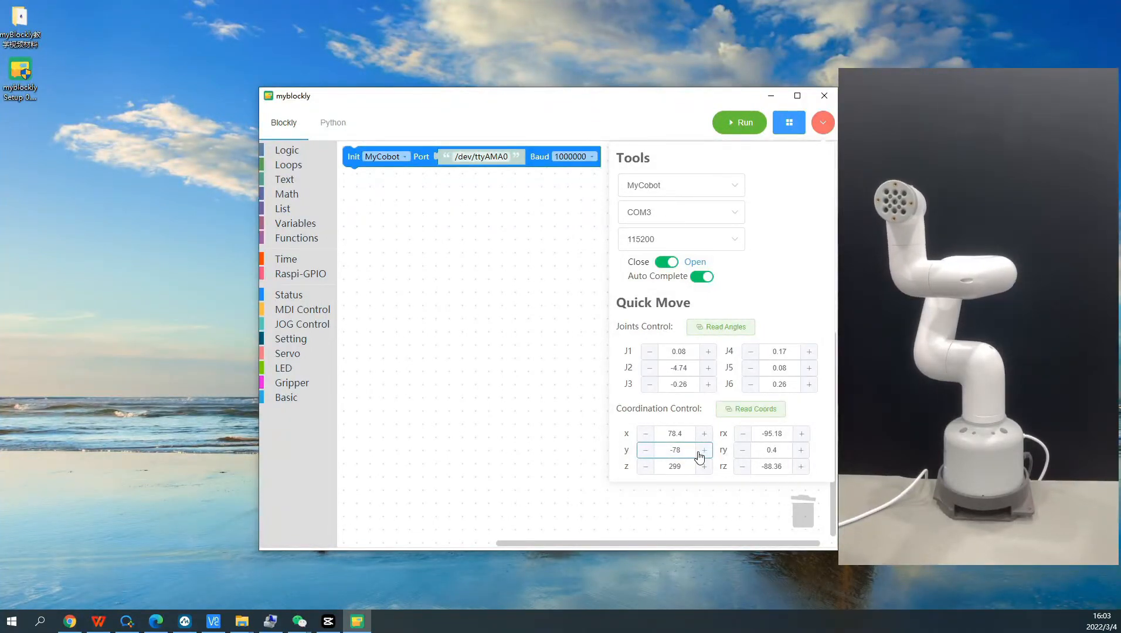
{"action": "left_click", "coordinate": [699, 456]}
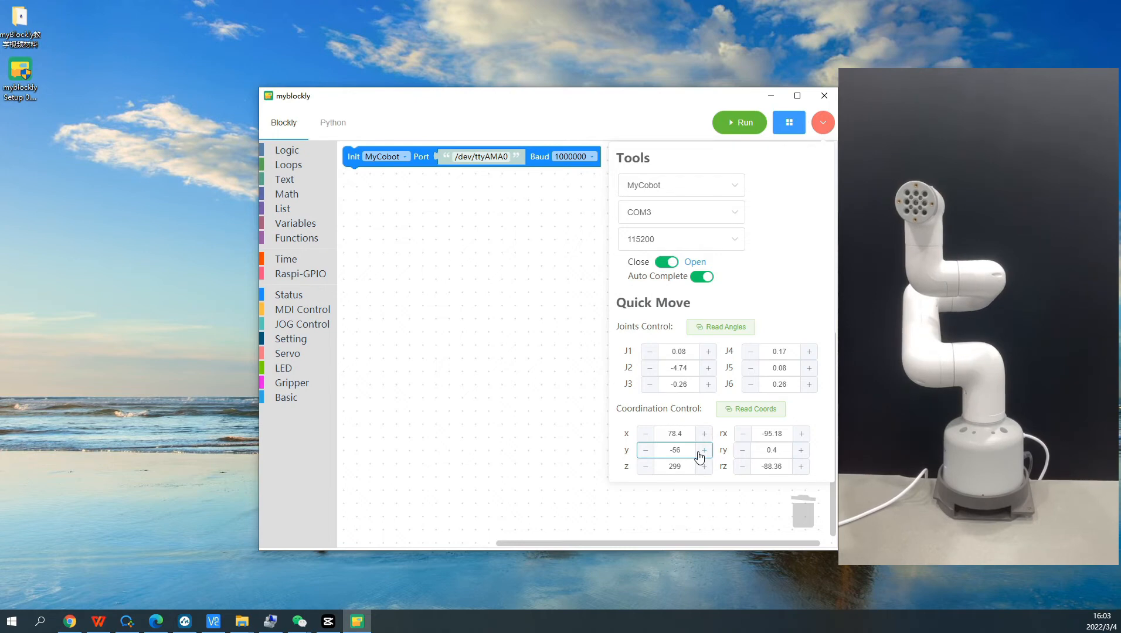
Read the arm's current coordinates again and close the quick-move tools
{"action": "left_click", "coordinate": [746, 408]}
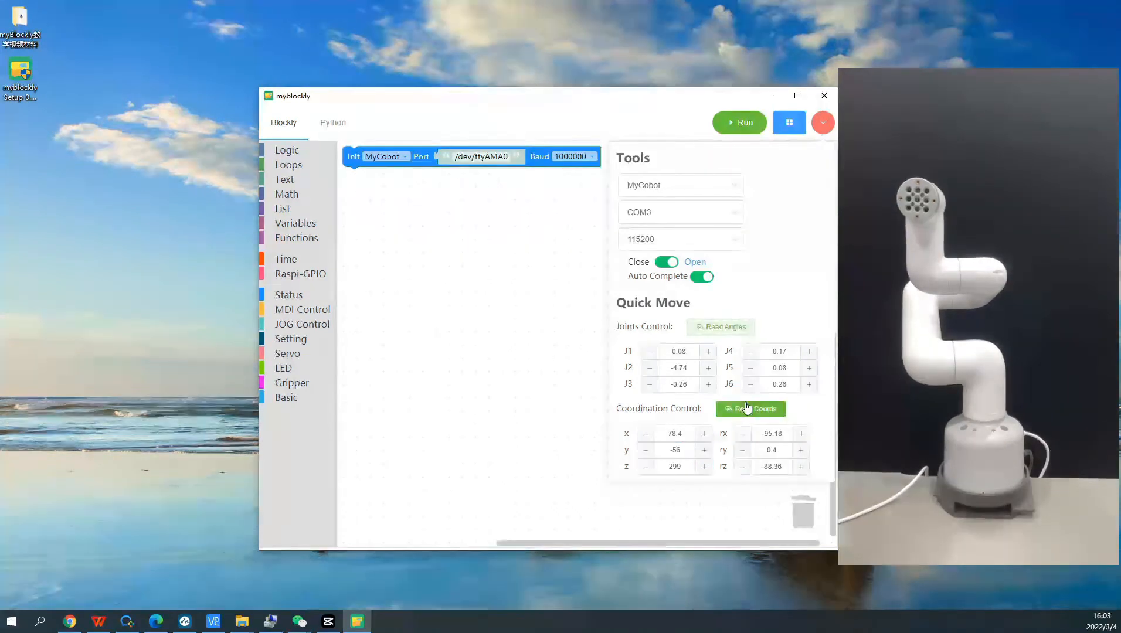
{"action": "left_click", "coordinate": [746, 407]}
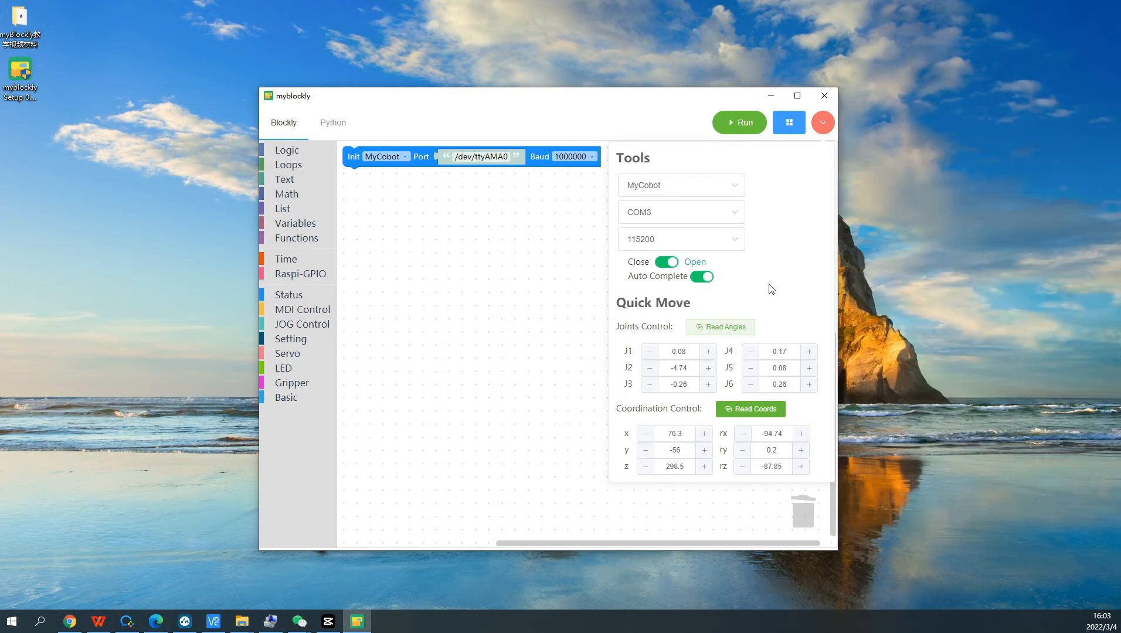
{"action": "left_click", "coordinate": [821, 129]}
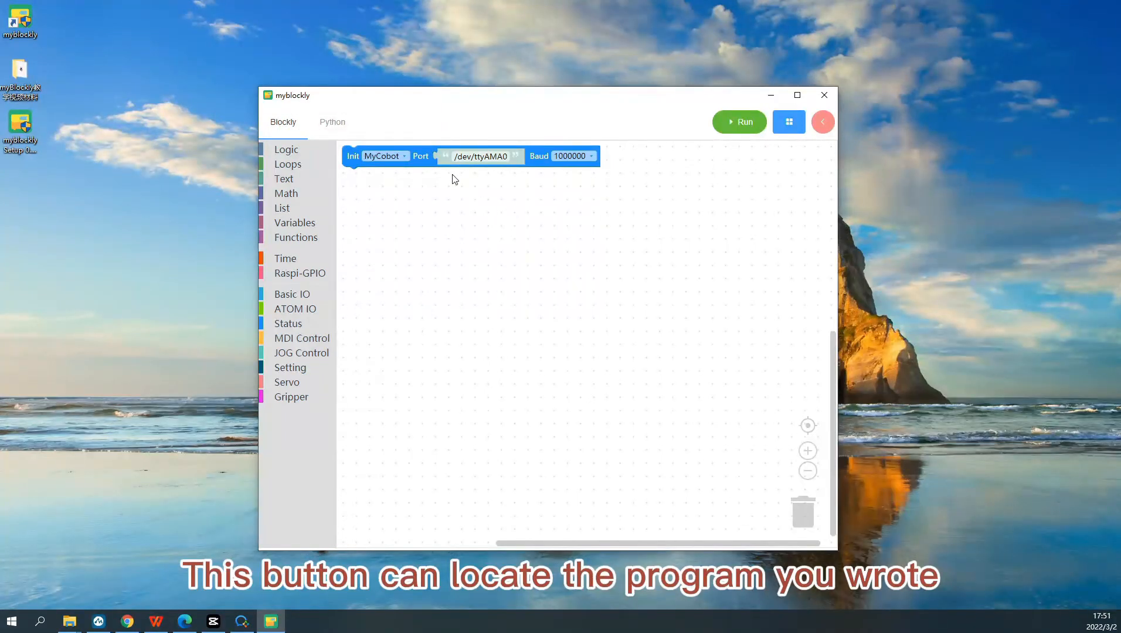
Move the Init block past the workspace's lower edge and recentre the view on the program
{"action": "left_click_drag", "start_coordinate": [422, 152], "coordinate": [751, 567]}
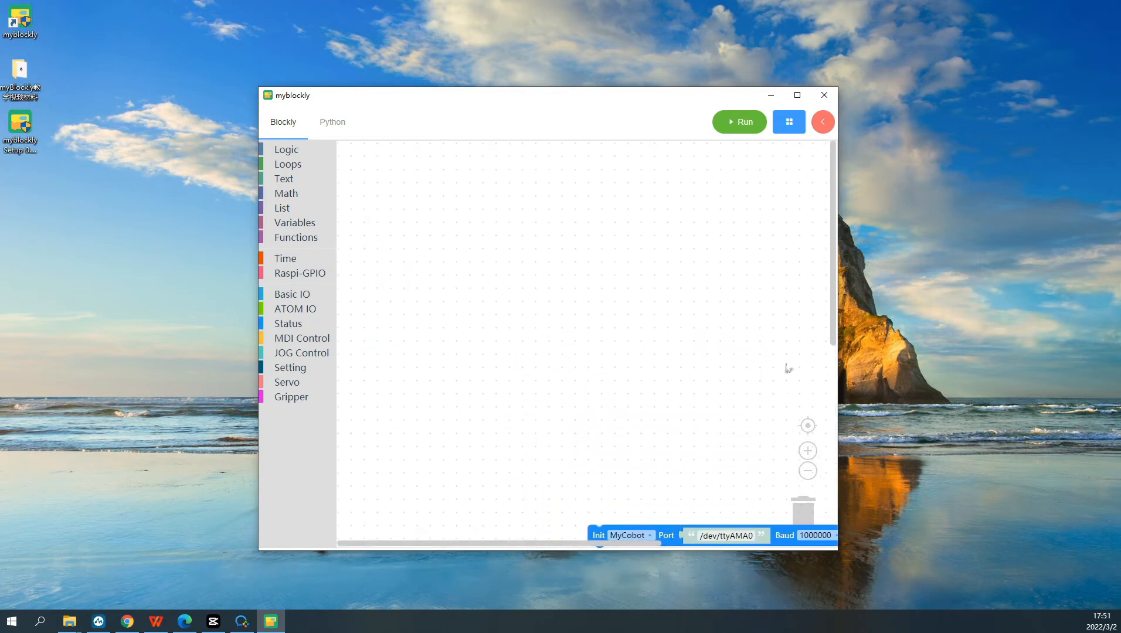
{"action": "left_click", "coordinate": [809, 430]}
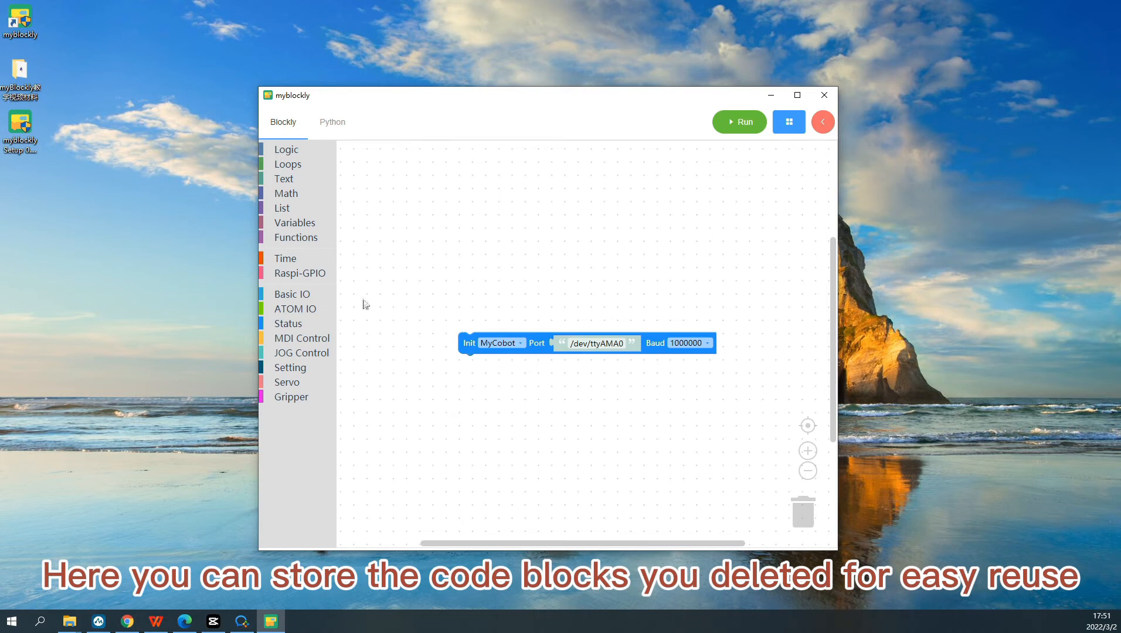
Discard a Get Angles block in the trash, look it up among the deleted blocks and discard it again
{"action": "left_click", "coordinate": [295, 339]}
{"action": "left_click_drag", "start_coordinate": [363, 180], "coordinate": [797, 521]}
{"action": "left_click", "coordinate": [803, 515]}
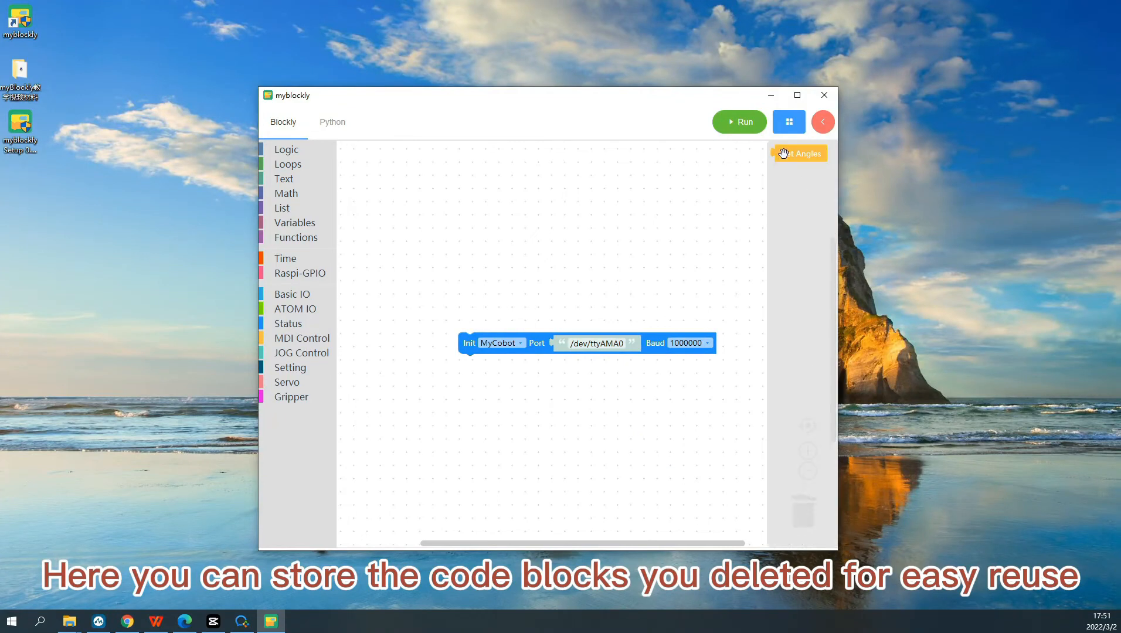
{"action": "left_click_drag", "start_coordinate": [783, 153], "coordinate": [798, 510]}
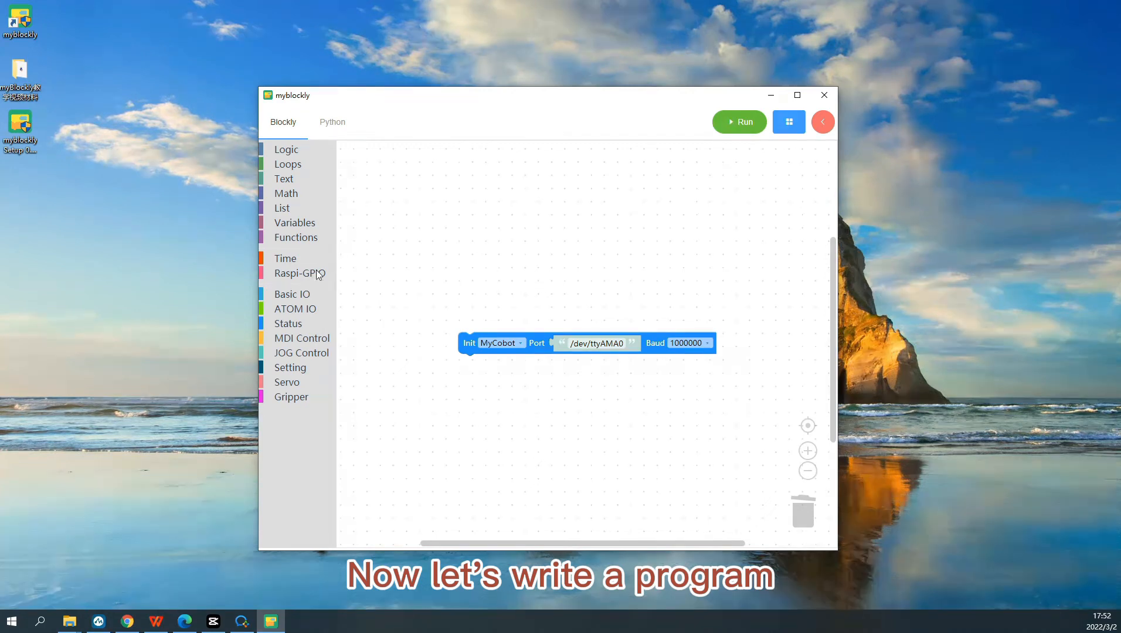
Attach an ATOM IO Set Color block directly below the Init block
{"action": "left_click", "coordinate": [297, 309]}
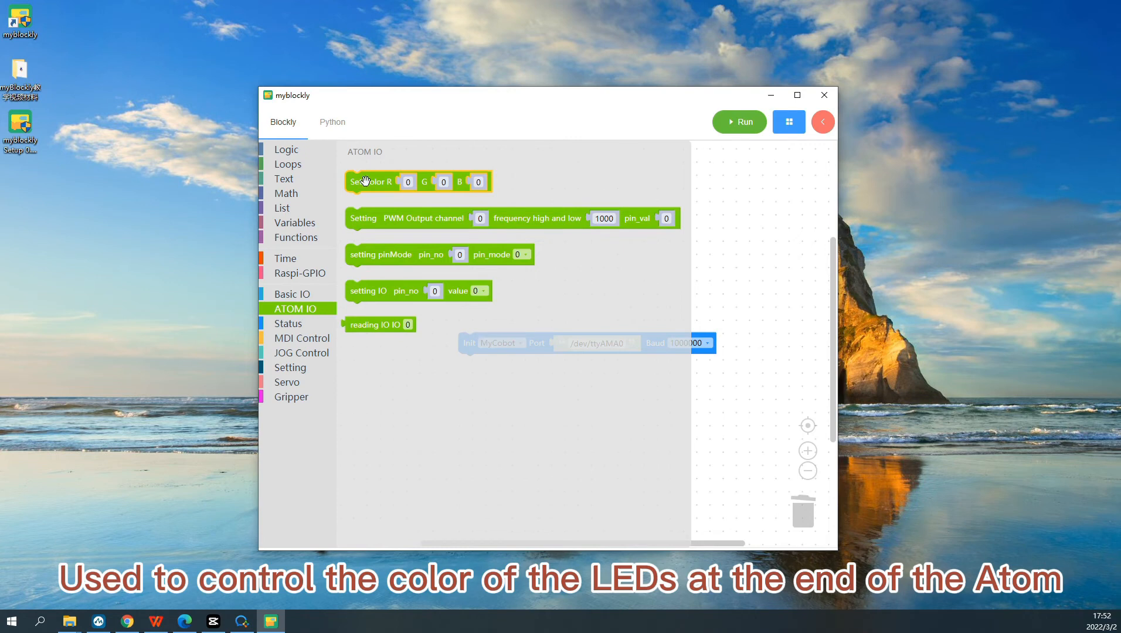
{"action": "left_click_drag", "start_coordinate": [363, 187], "coordinate": [483, 368]}
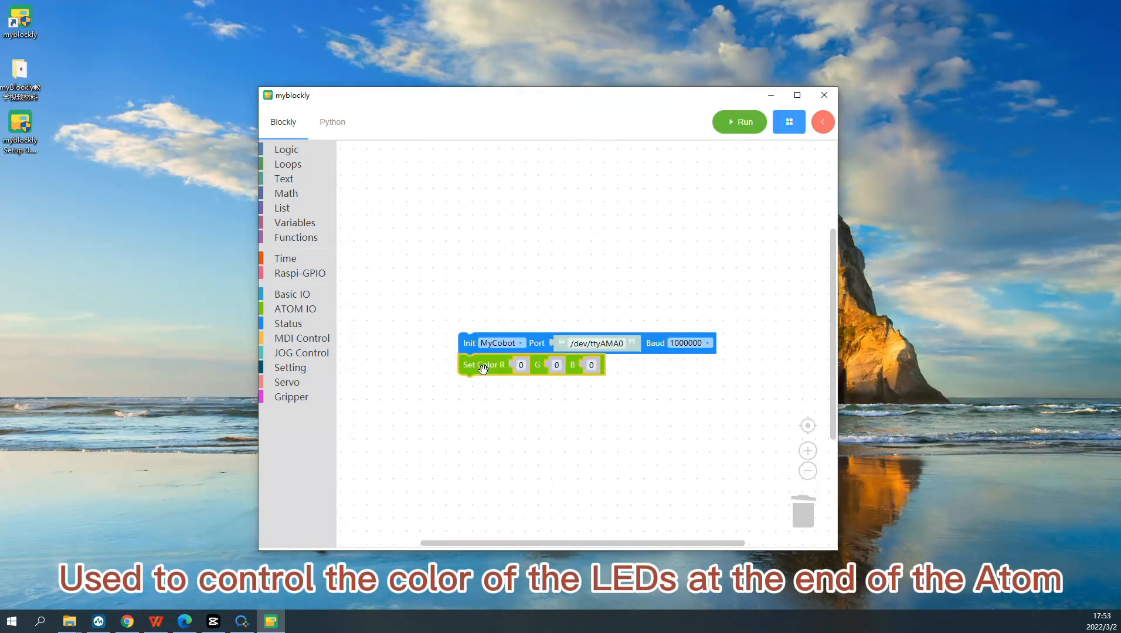
Set the Init block's port to COM3 and its baud rate to 115200
{"action": "left_click", "coordinate": [614, 342]}
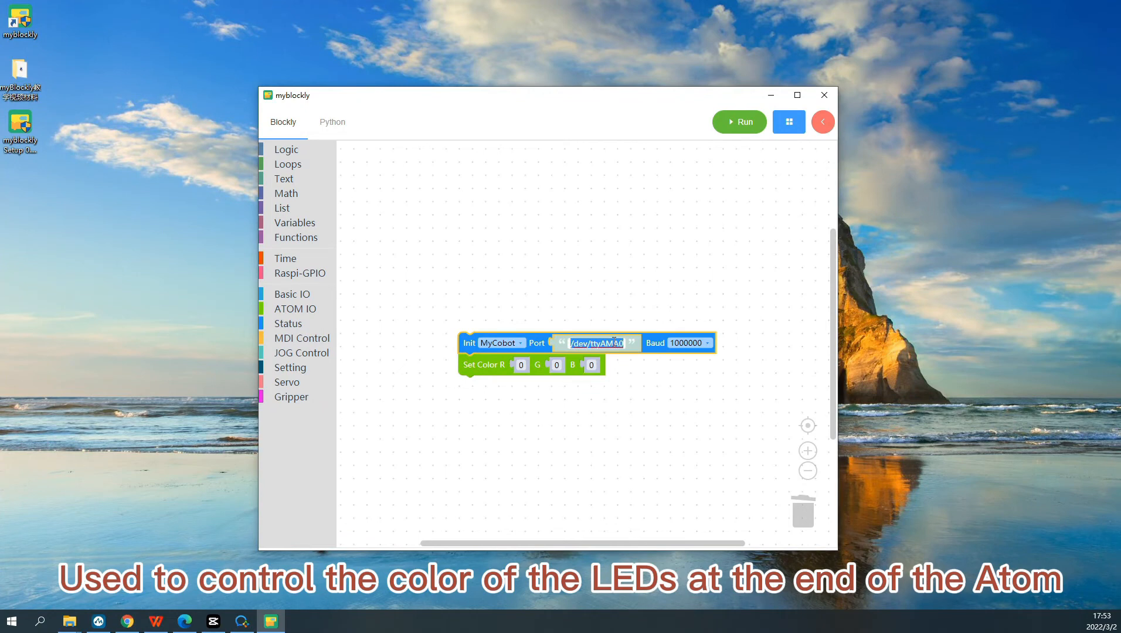
{"action": "type", "text": "COM"}
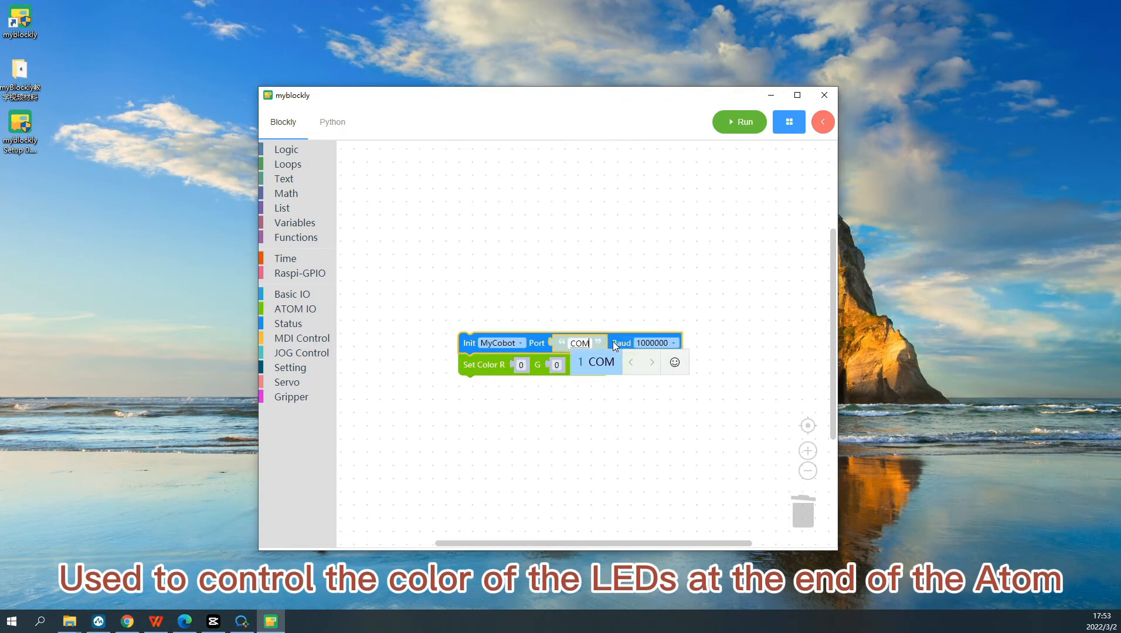
{"action": "key", "text": "Return"}
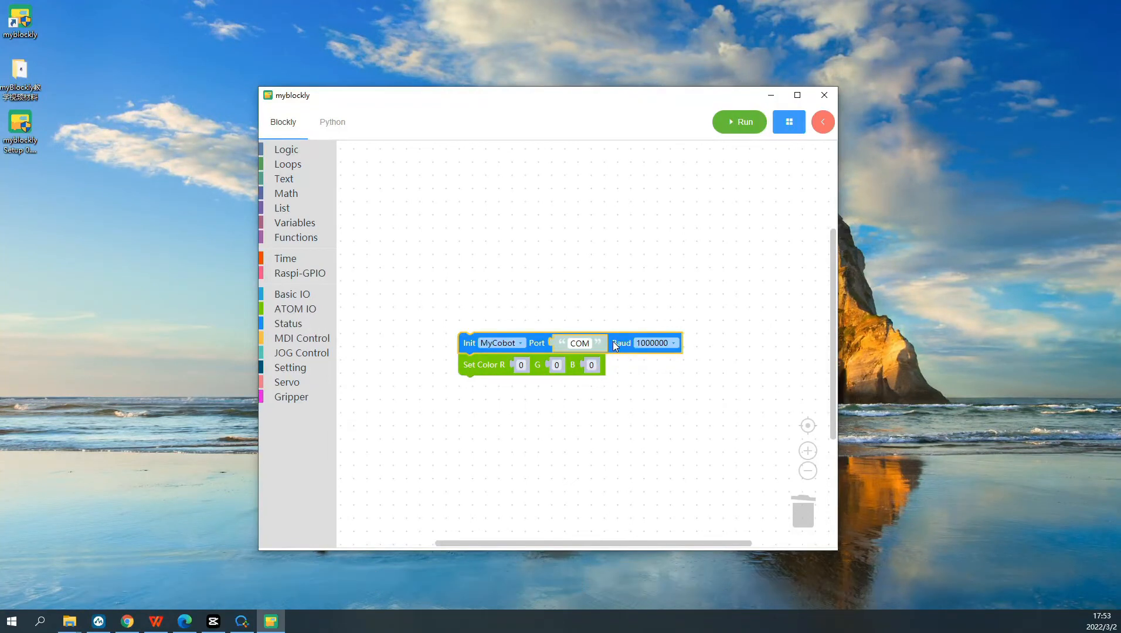
{"action": "type", "text": "3"}
{"action": "left_click", "coordinate": [656, 343]}
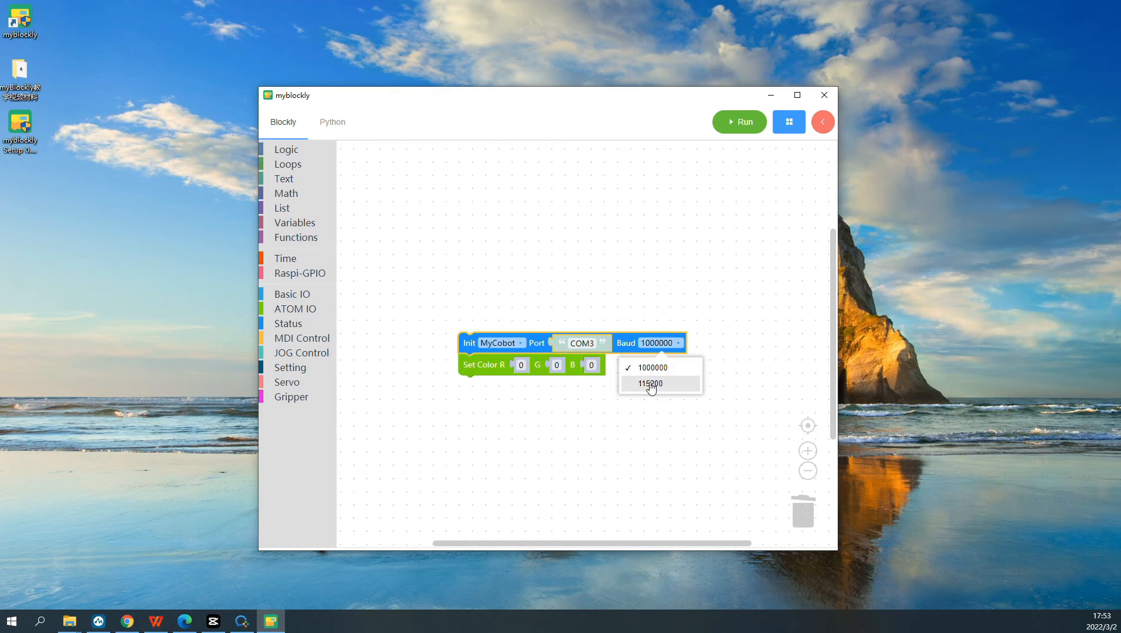
{"action": "left_click", "coordinate": [651, 385]}
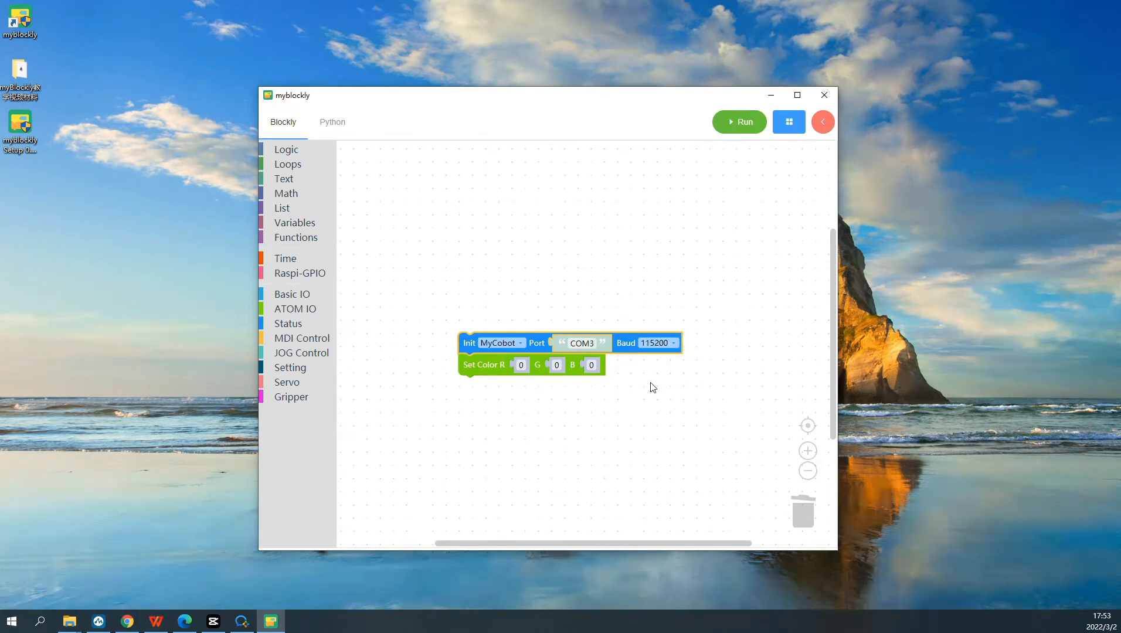
Go through the R, G and B values of the Set Color block
{"action": "left_click", "coordinate": [522, 366]}
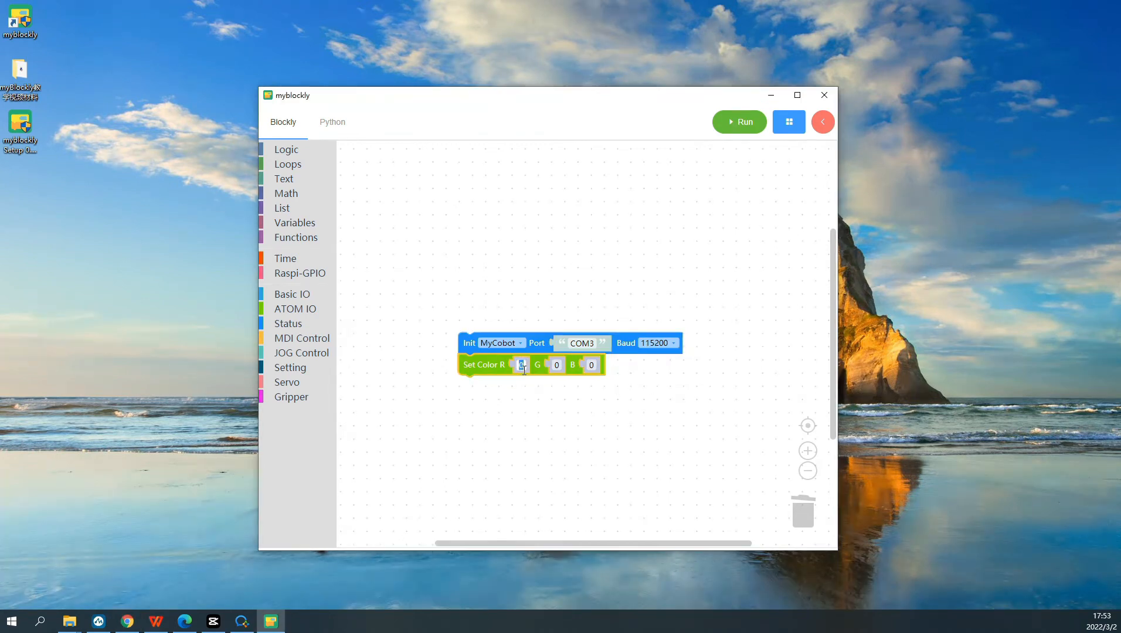
{"action": "left_click", "coordinate": [560, 365]}
{"action": "left_click", "coordinate": [594, 366]}
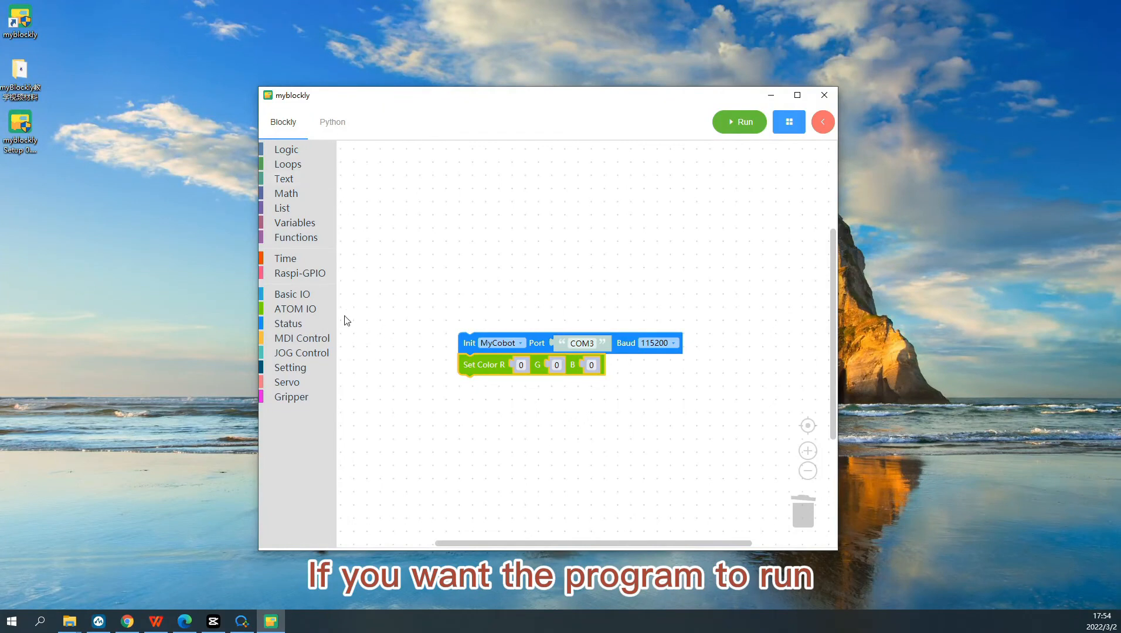
Insert a Power On block between the Init block and the Set Color block
{"action": "left_click", "coordinate": [295, 326]}
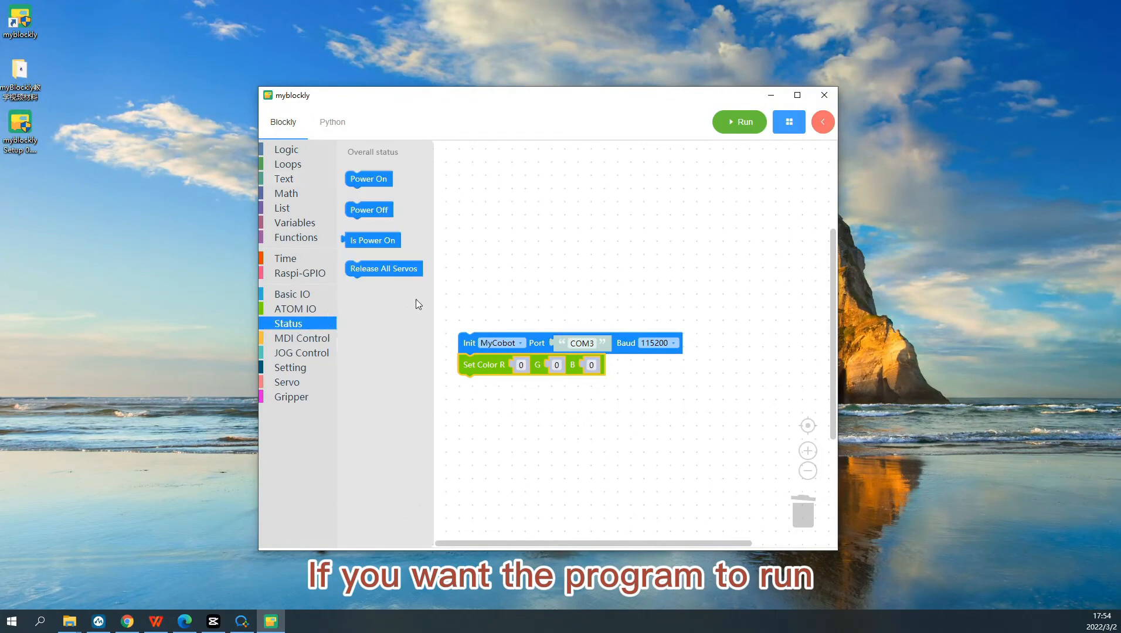
{"action": "left_click_drag", "start_coordinate": [388, 185], "coordinate": [496, 359]}
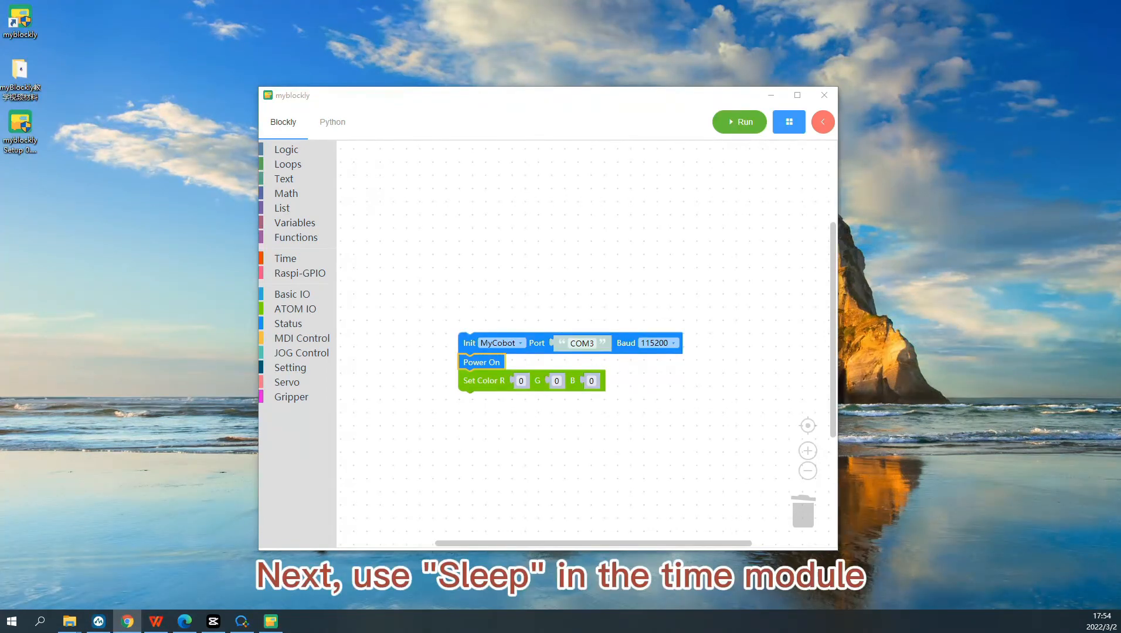
Insert a Time Sleep block between the Power On and Set Color blocks and set it to 2 seconds
{"action": "left_click", "coordinate": [277, 261]}
{"action": "left_click", "coordinate": [372, 160]}
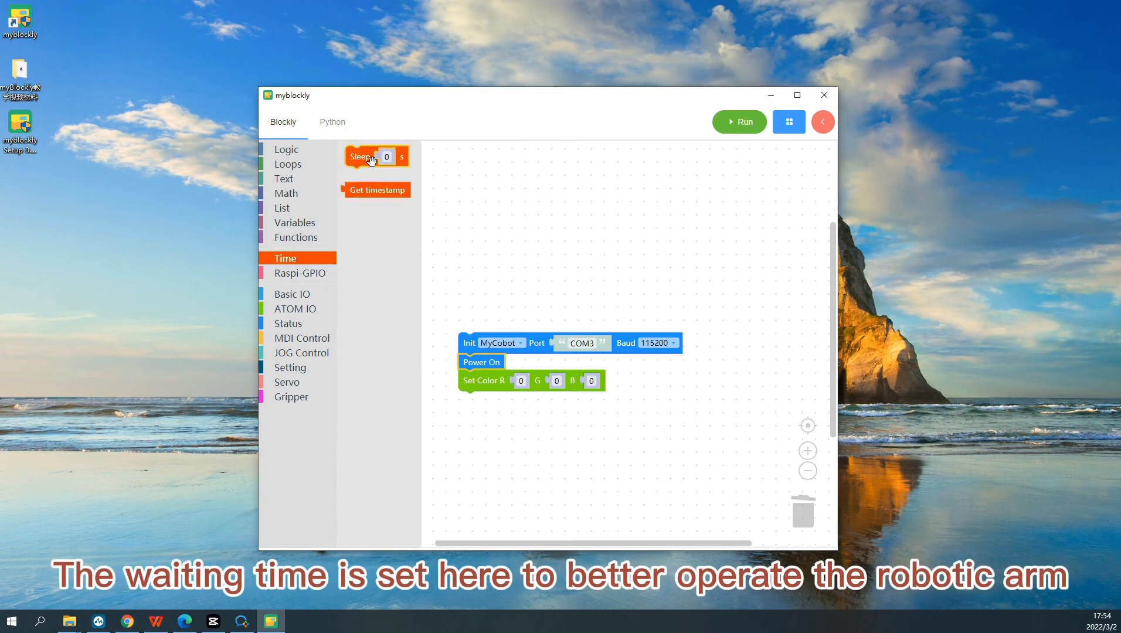
{"action": "left_click_drag", "start_coordinate": [368, 157], "coordinate": [482, 382]}
{"action": "left_click", "coordinate": [502, 382]}
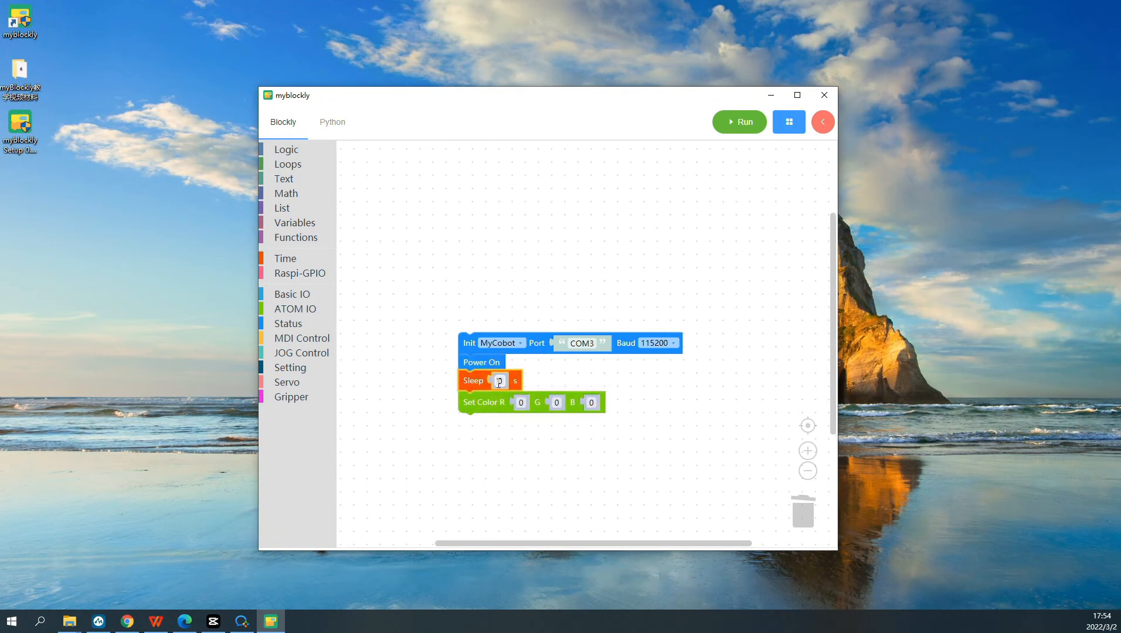
{"action": "left_click", "coordinate": [499, 382]}
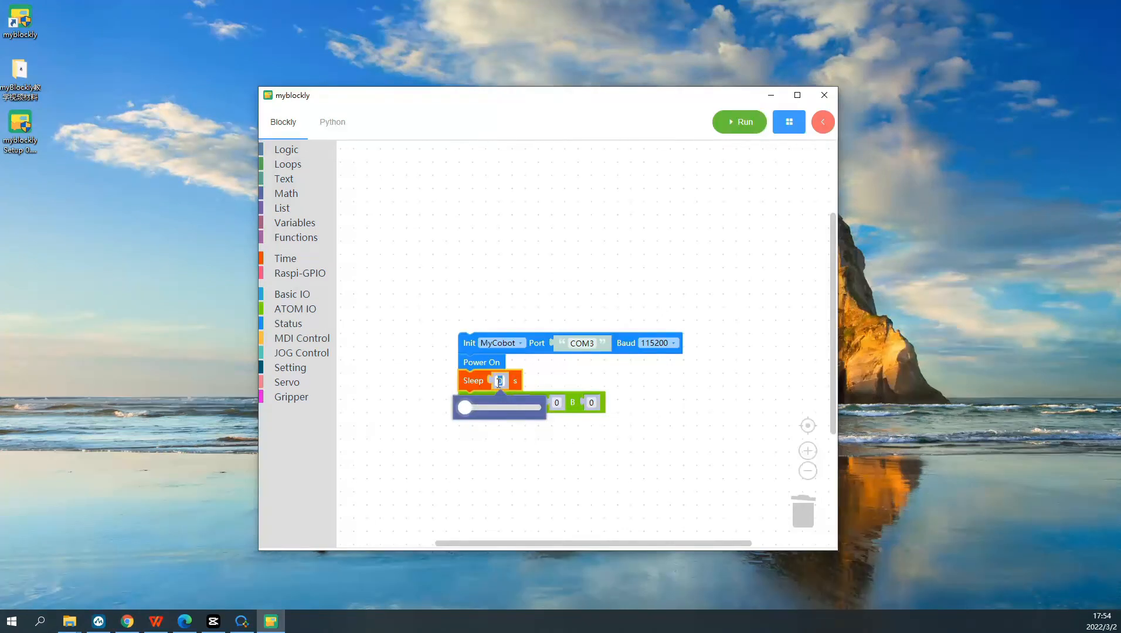
{"action": "type", "text": "2"}
{"action": "left_click", "coordinate": [544, 372]}
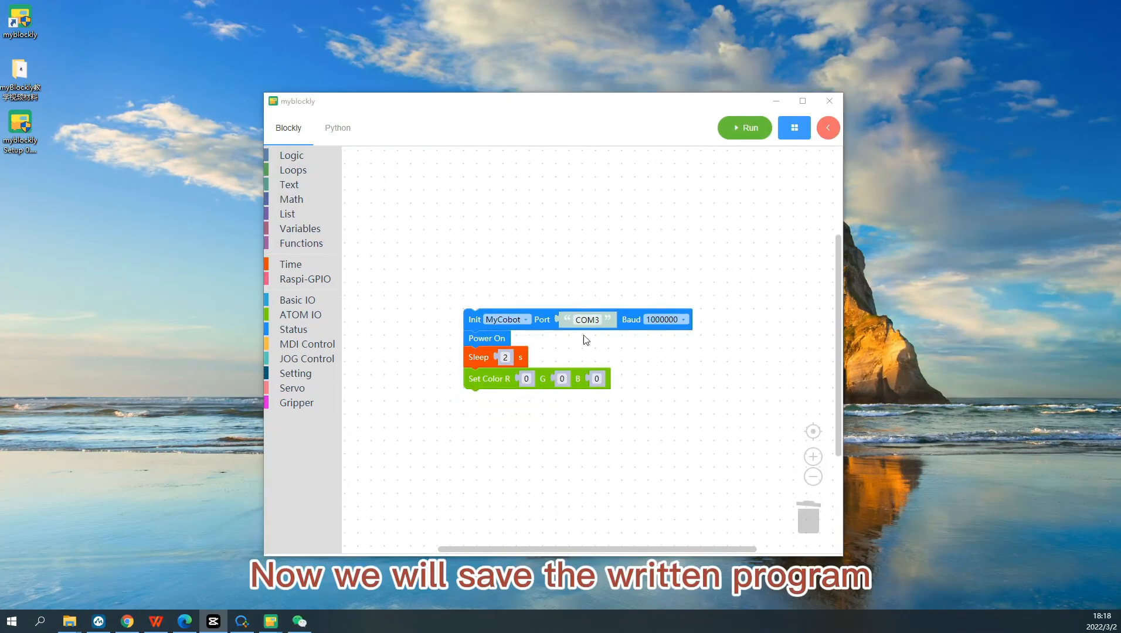
Save the block program as led in XML format in the blocklyxml folder
{"action": "left_click", "coordinate": [795, 126]}
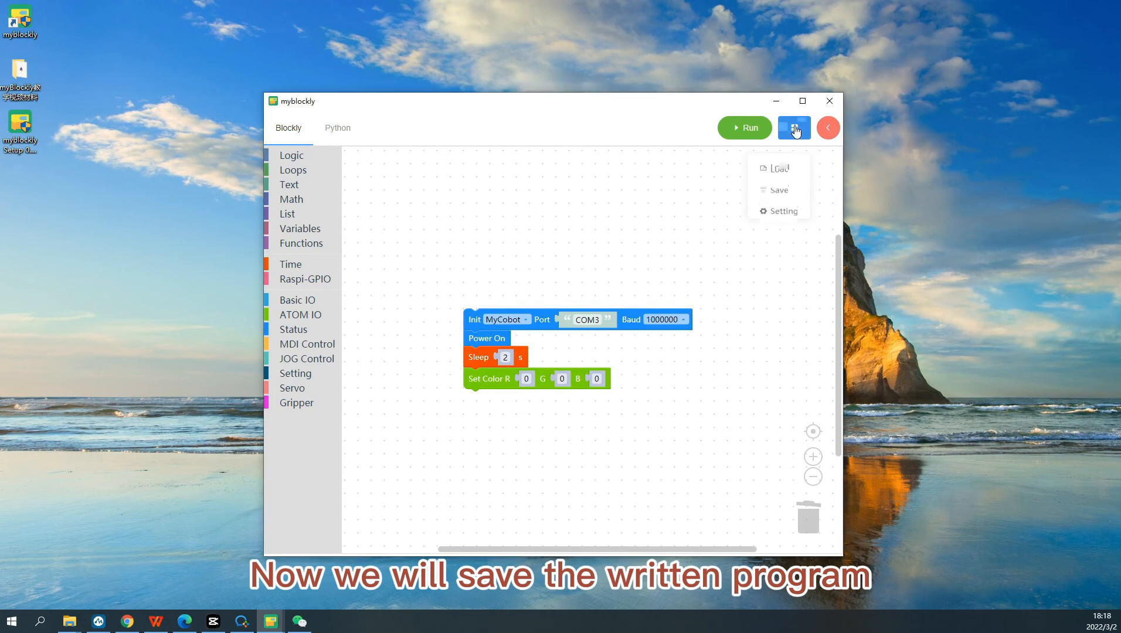
{"action": "left_click", "coordinate": [776, 194]}
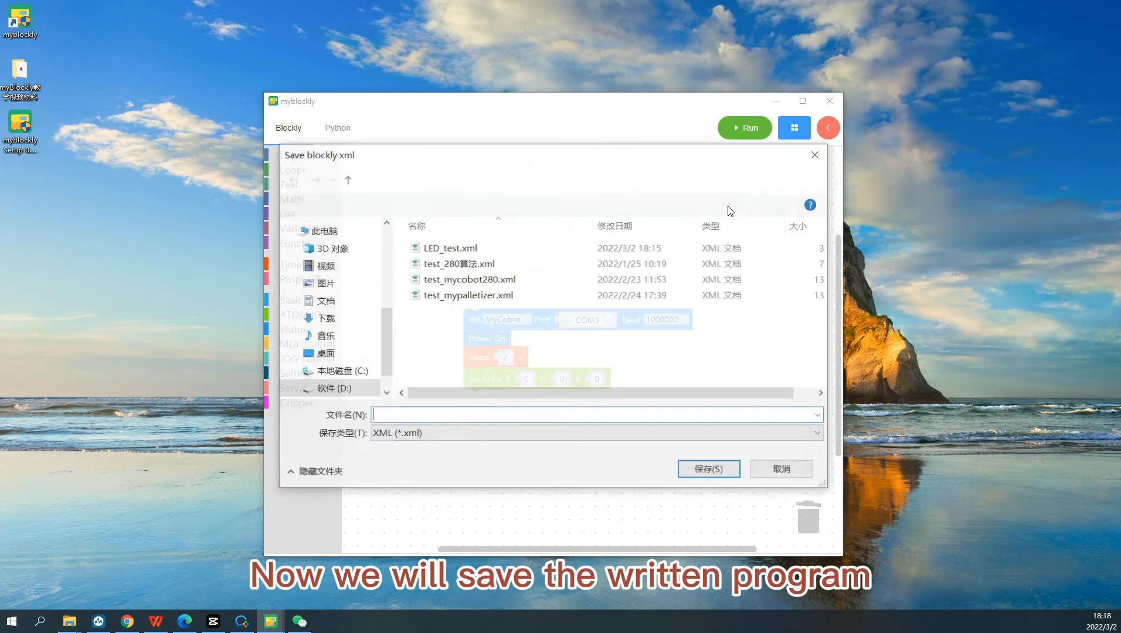
{"action": "type", "text": "led"}
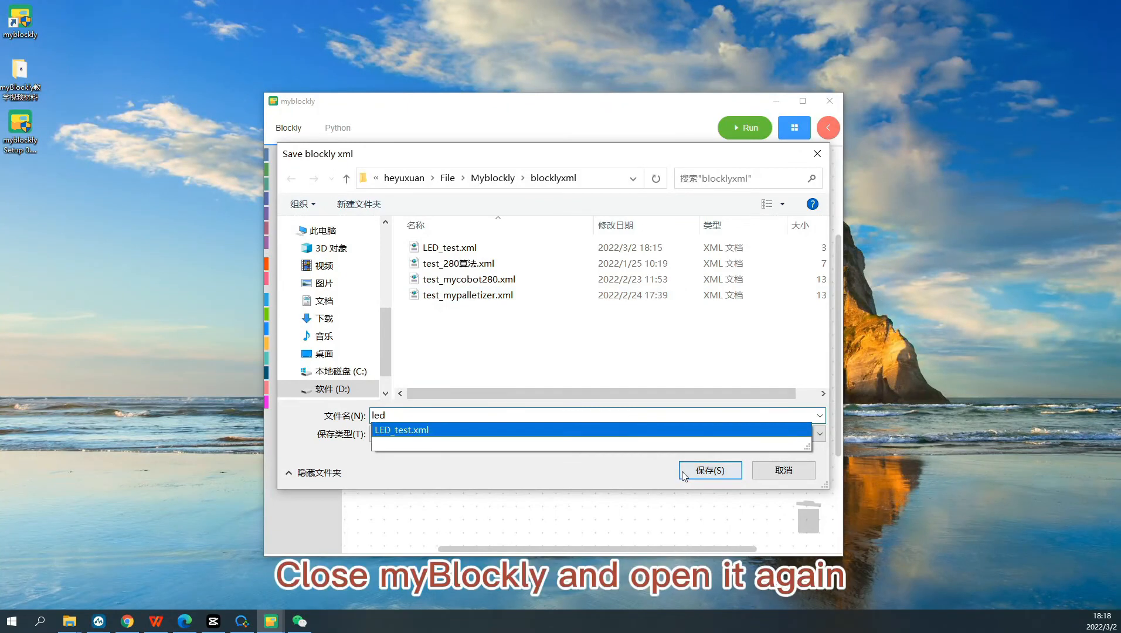
{"action": "left_click", "coordinate": [682, 472]}
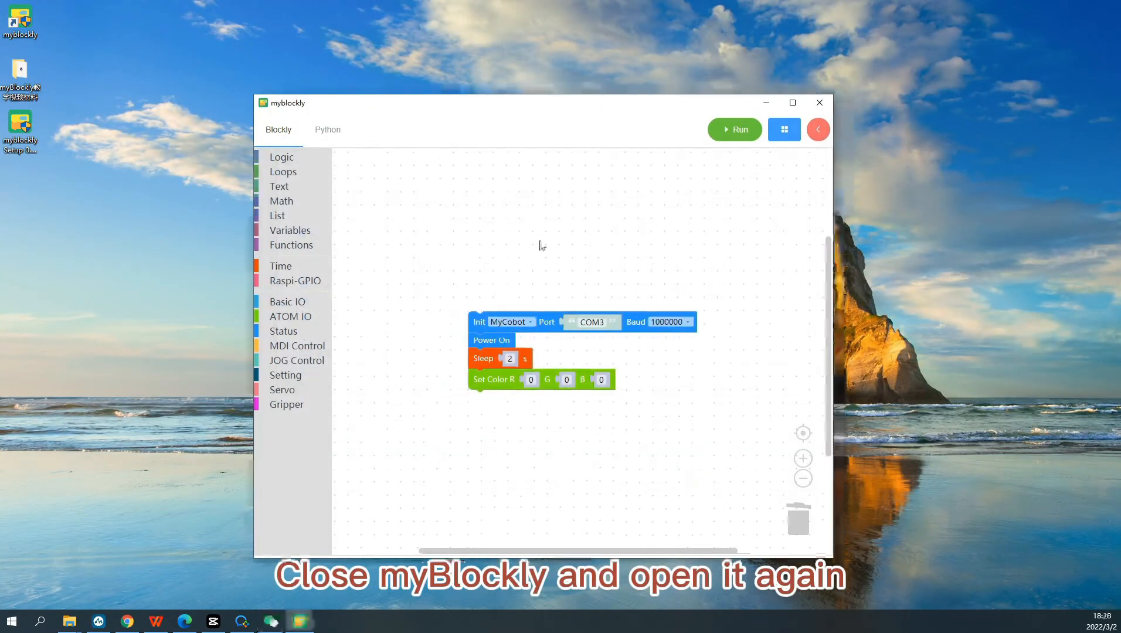
Close and reopen myBlockly, load the saved program led.xml and center its blocks in the workspace
{"action": "left_click", "coordinate": [823, 103]}
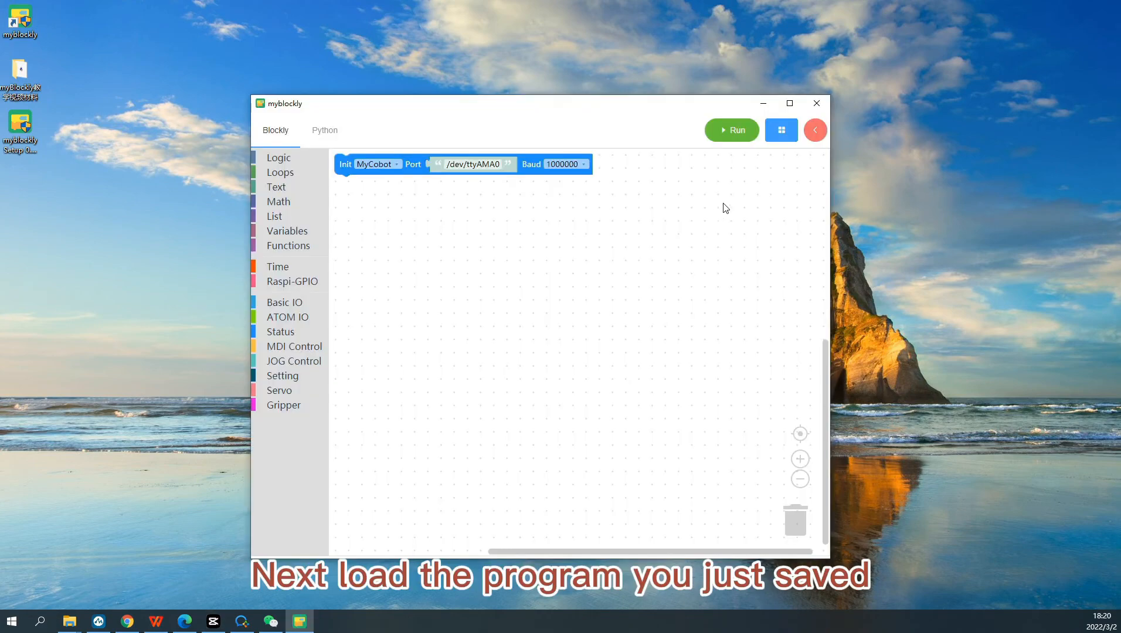
{"action": "left_click", "coordinate": [774, 136]}
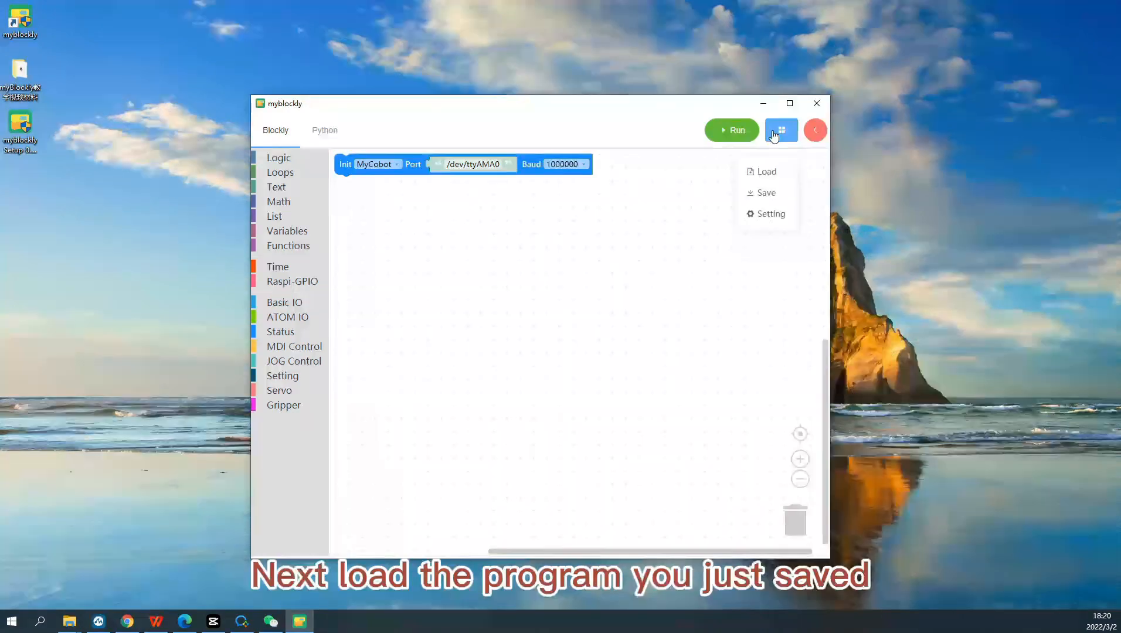
{"action": "left_click", "coordinate": [769, 175]}
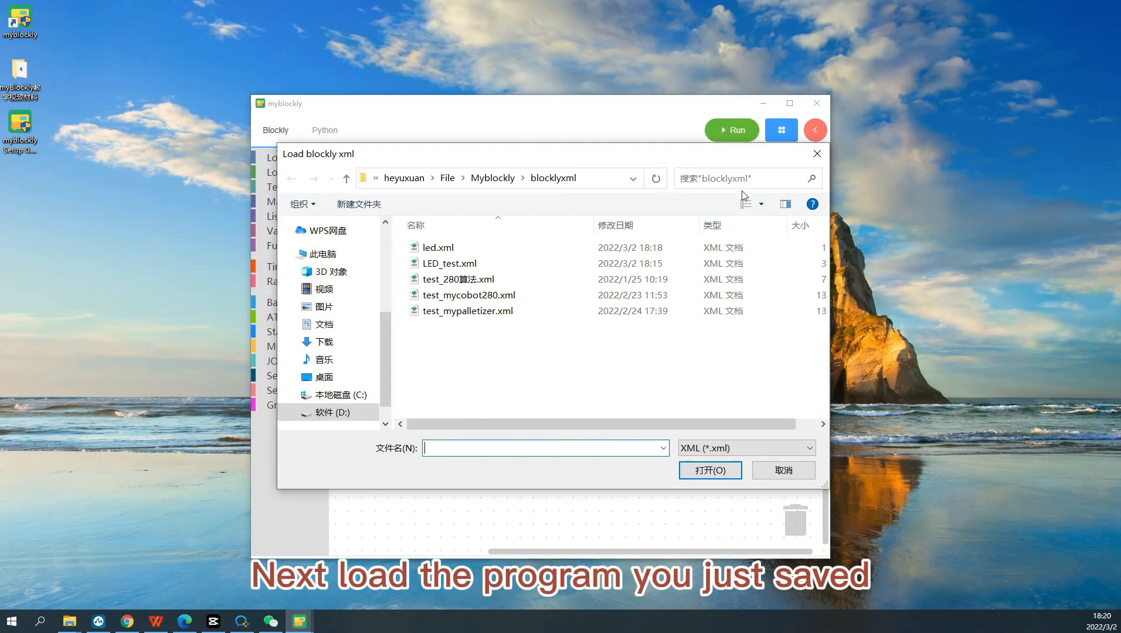
{"action": "left_click", "coordinate": [482, 249]}
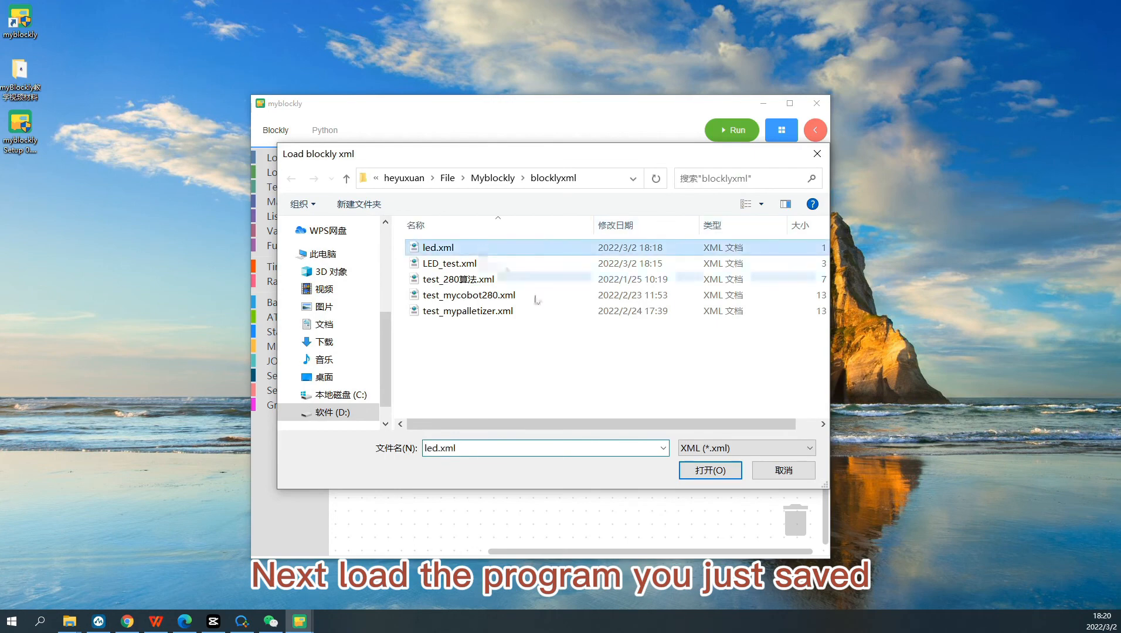
{"action": "left_click", "coordinate": [711, 473]}
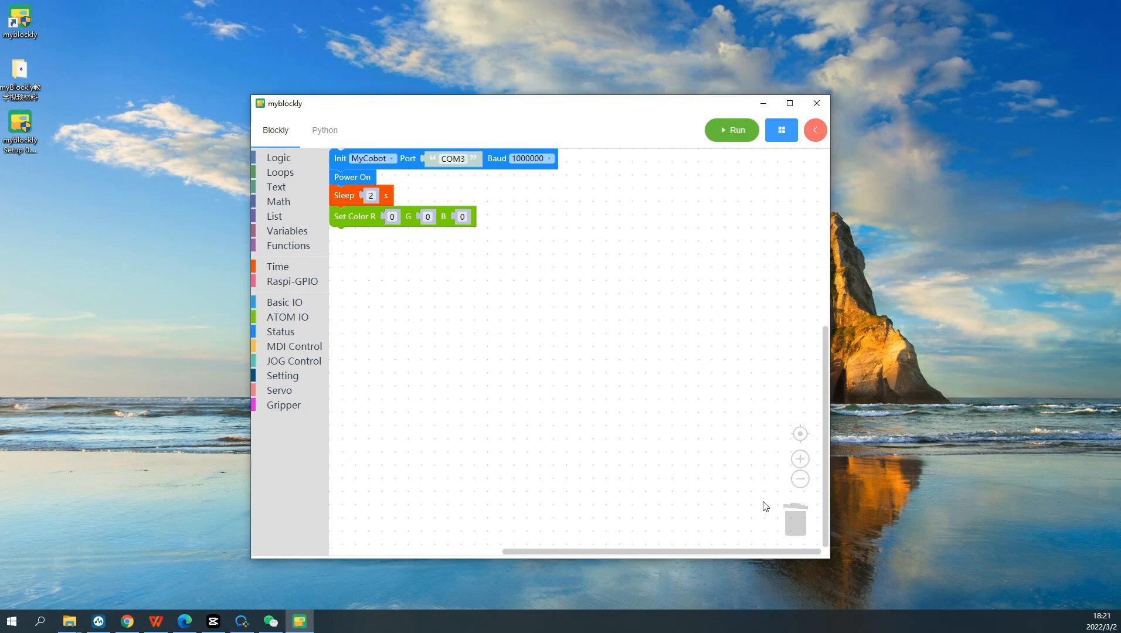
{"action": "left_click", "coordinate": [800, 434]}
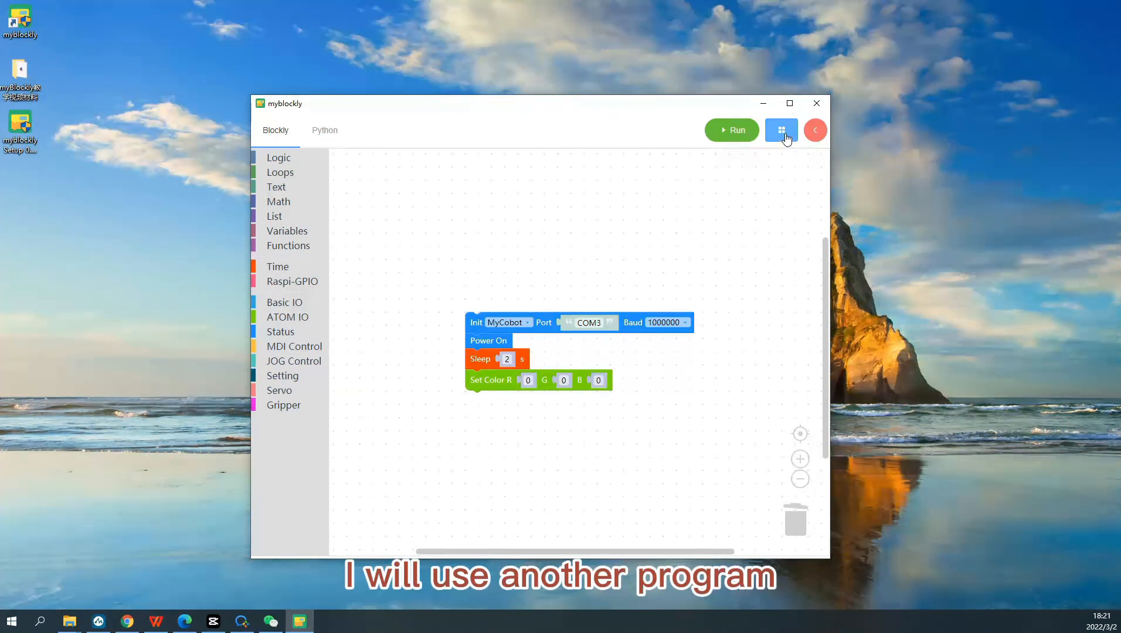
Load the program LED_test.xml and center its blocks in the workspace
{"action": "mouse_move", "coordinate": [787, 138]}
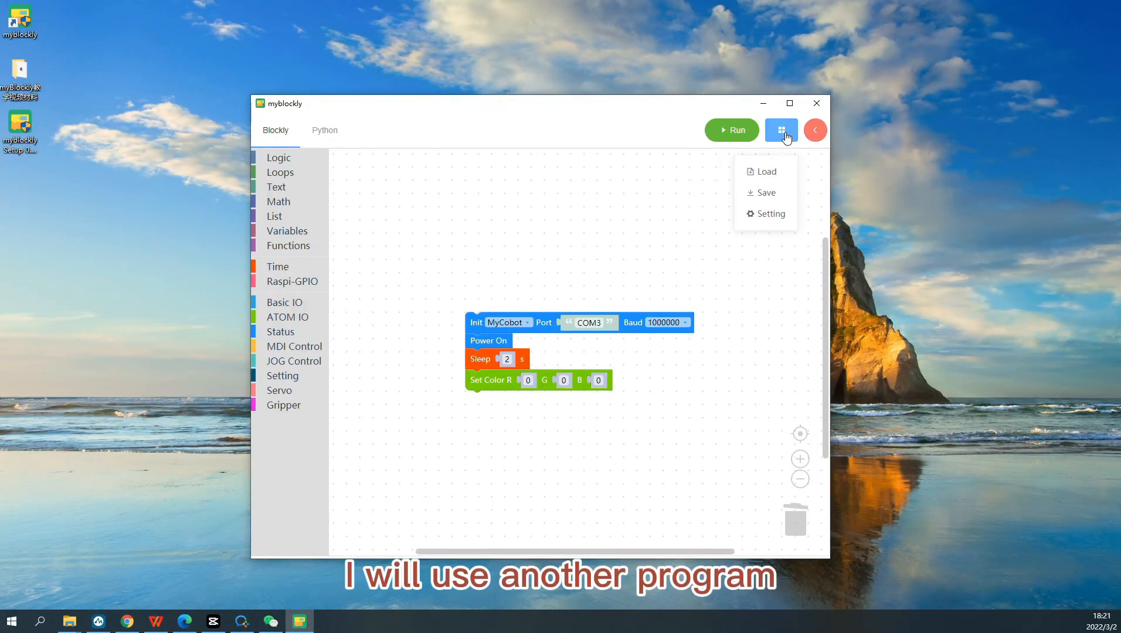
{"action": "left_click", "coordinate": [764, 179]}
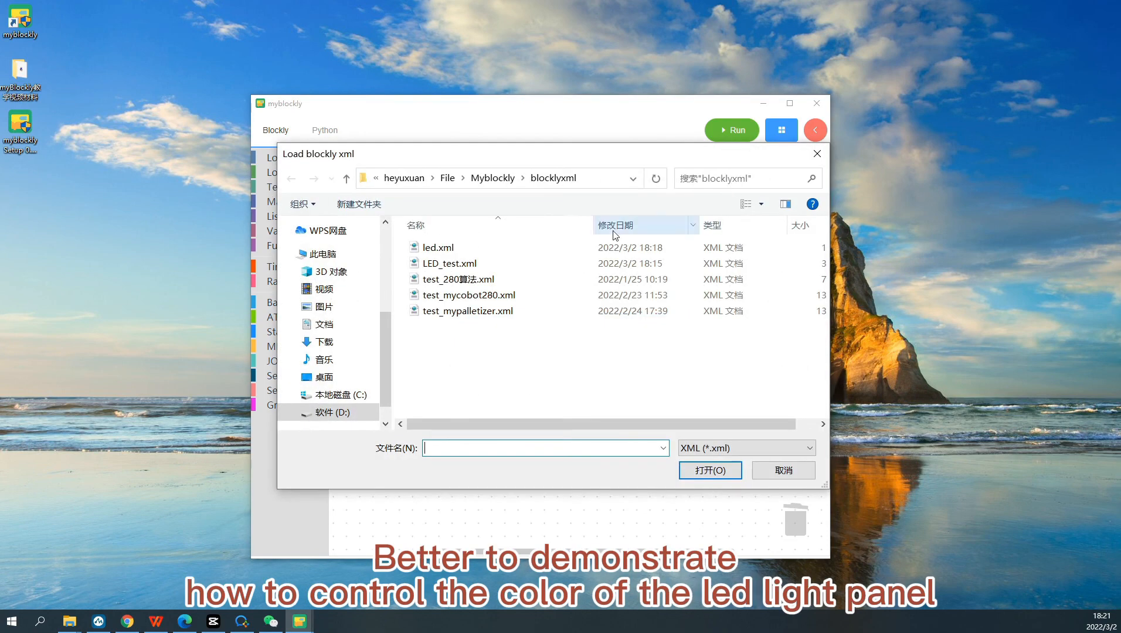
{"action": "left_click", "coordinate": [459, 265]}
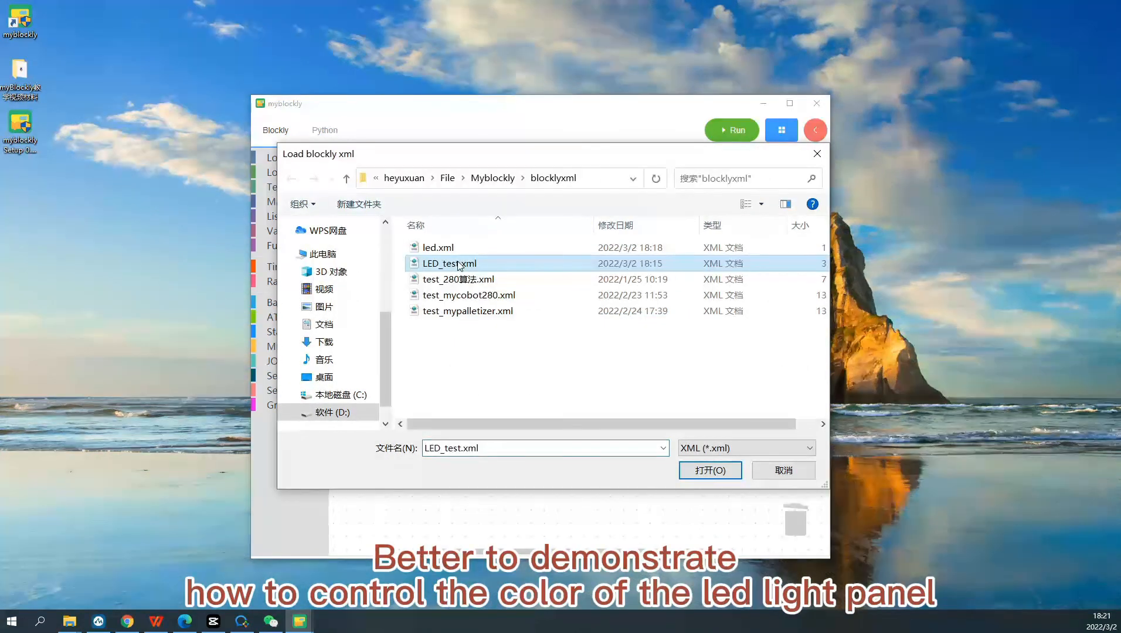
{"action": "left_click", "coordinate": [706, 477]}
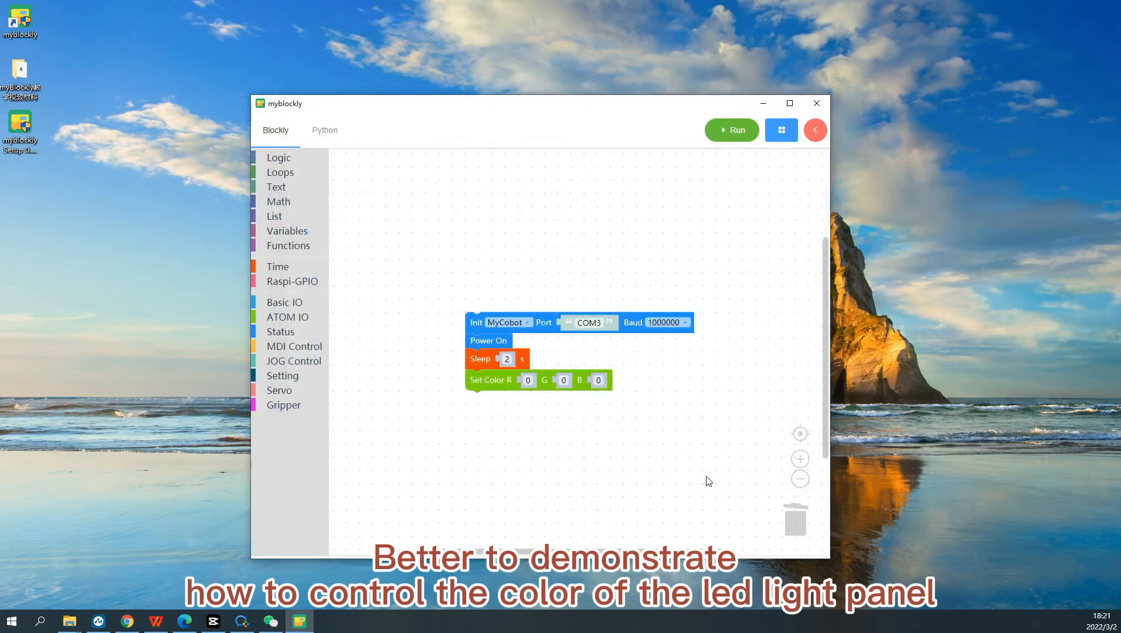
{"action": "left_click", "coordinate": [800, 434]}
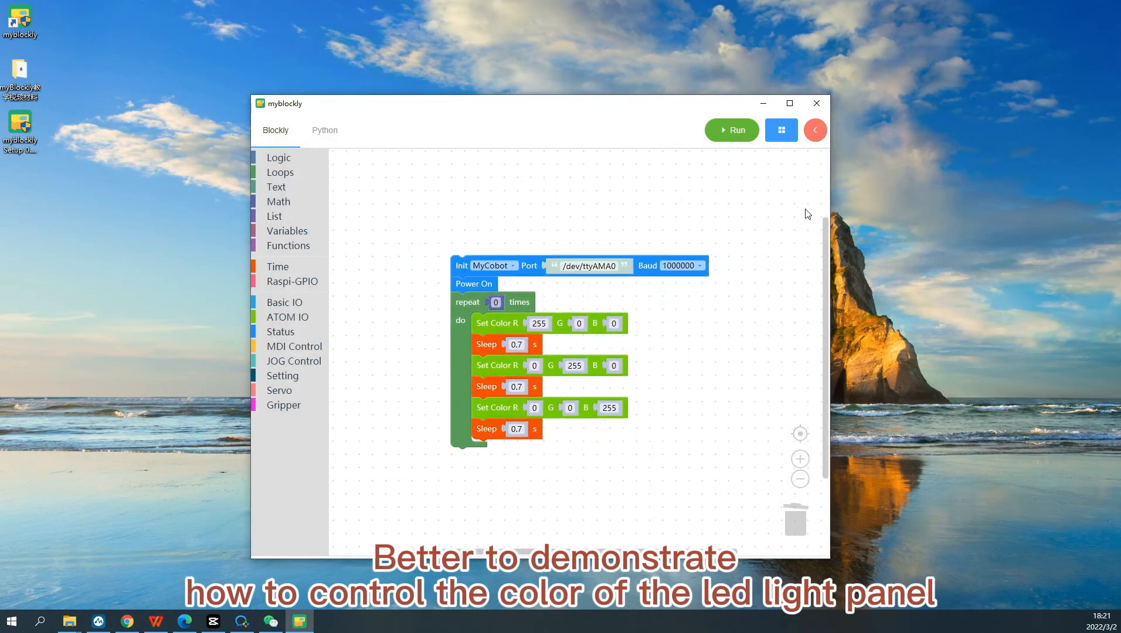
Look up the connected device's serial port, and set the Init block's port to COM3 and baud rate to 115200
{"action": "left_click", "coordinate": [814, 131]}
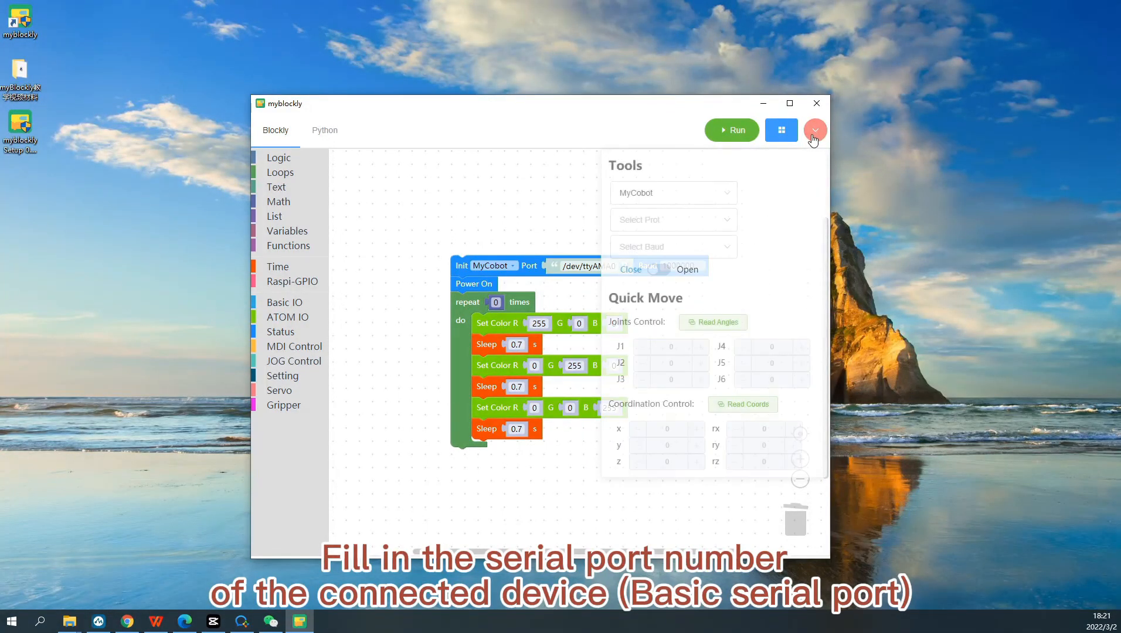
{"action": "left_click", "coordinate": [692, 220]}
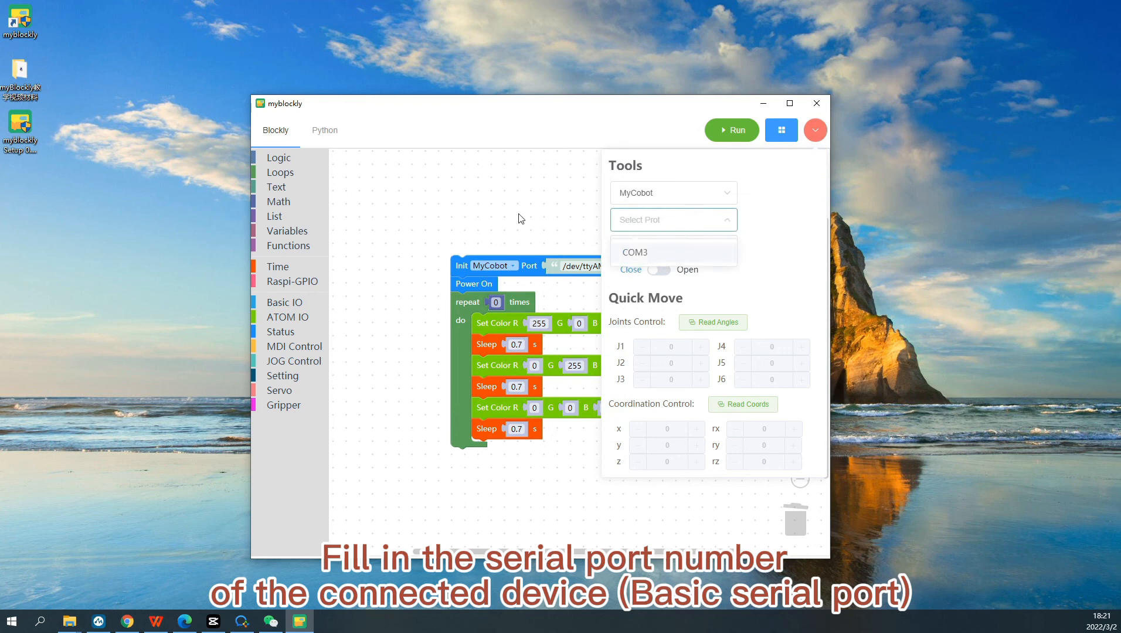
{"action": "left_click", "coordinate": [583, 265]}
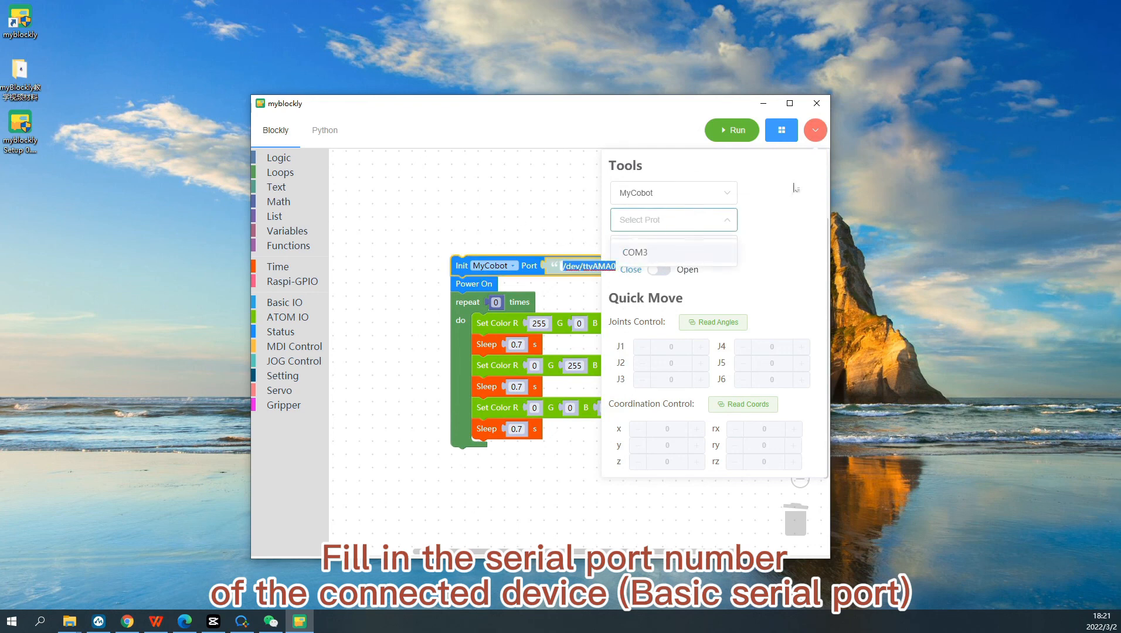
{"action": "left_click", "coordinate": [815, 130]}
{"action": "left_click", "coordinate": [582, 265]}
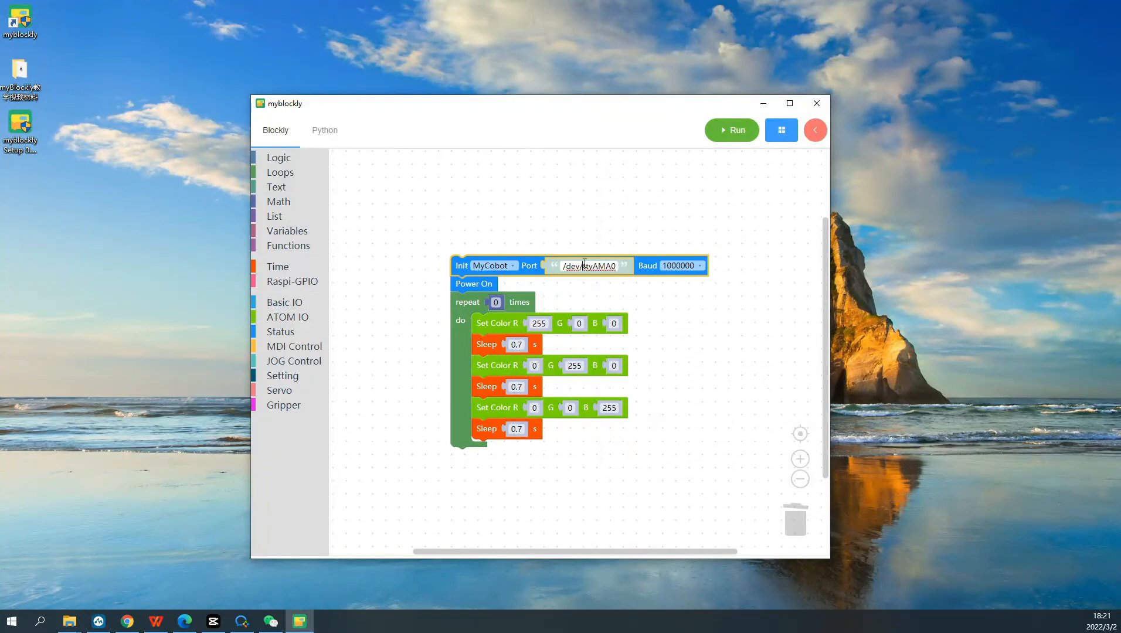
{"action": "left_click", "coordinate": [584, 264]}
{"action": "key", "text": "ctrl+a"}
{"action": "type", "text": "COM3"}
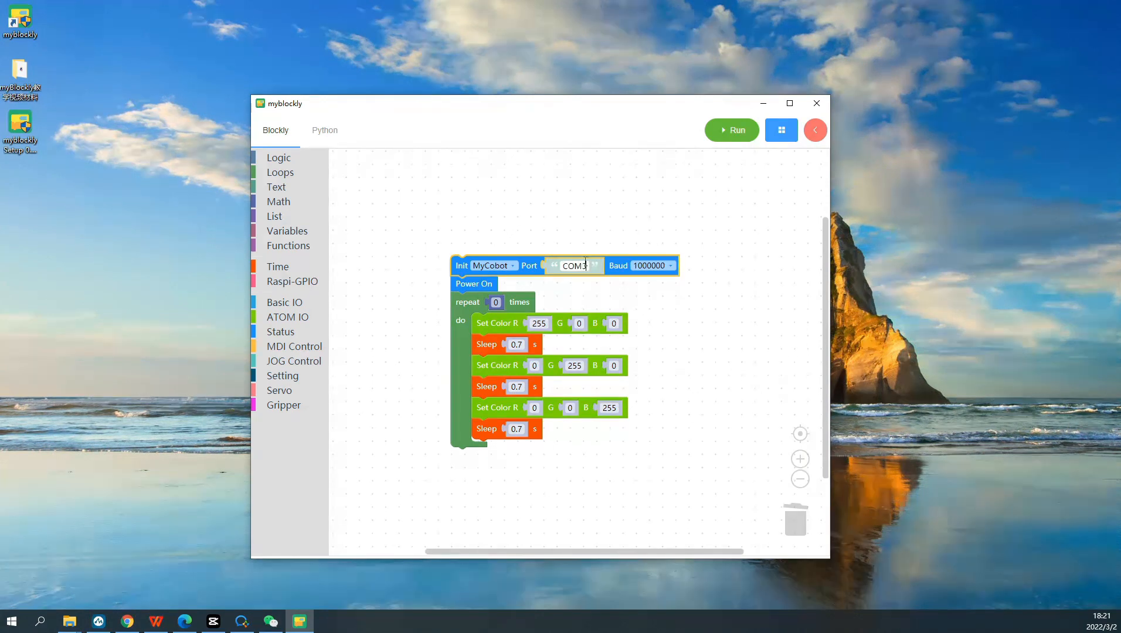
{"action": "left_click", "coordinate": [649, 264]}
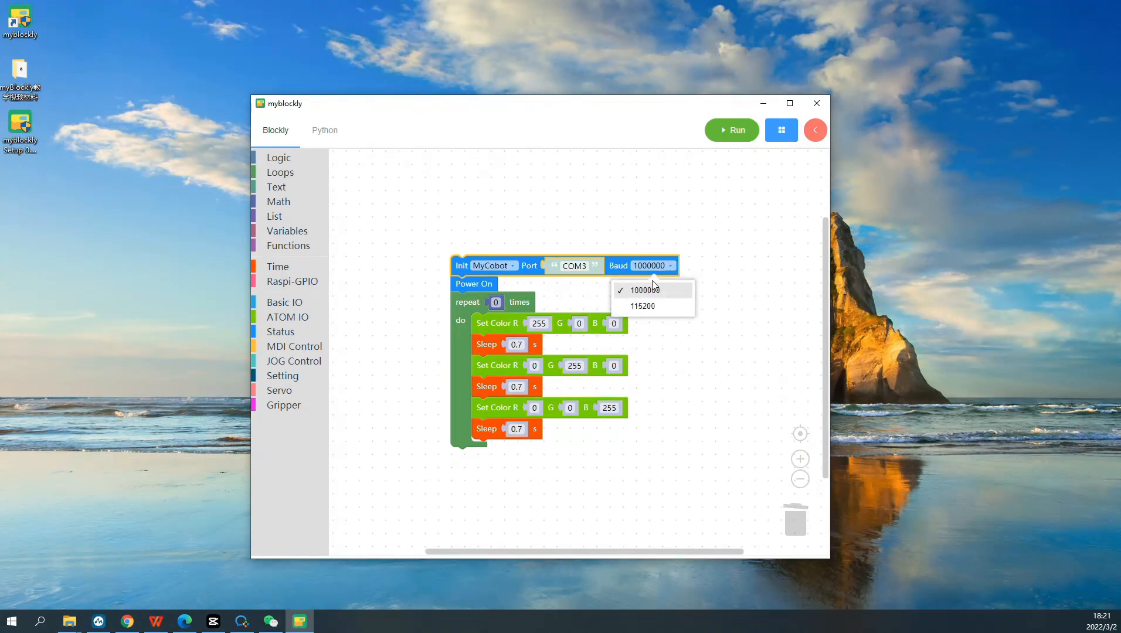
{"action": "left_click", "coordinate": [640, 307]}
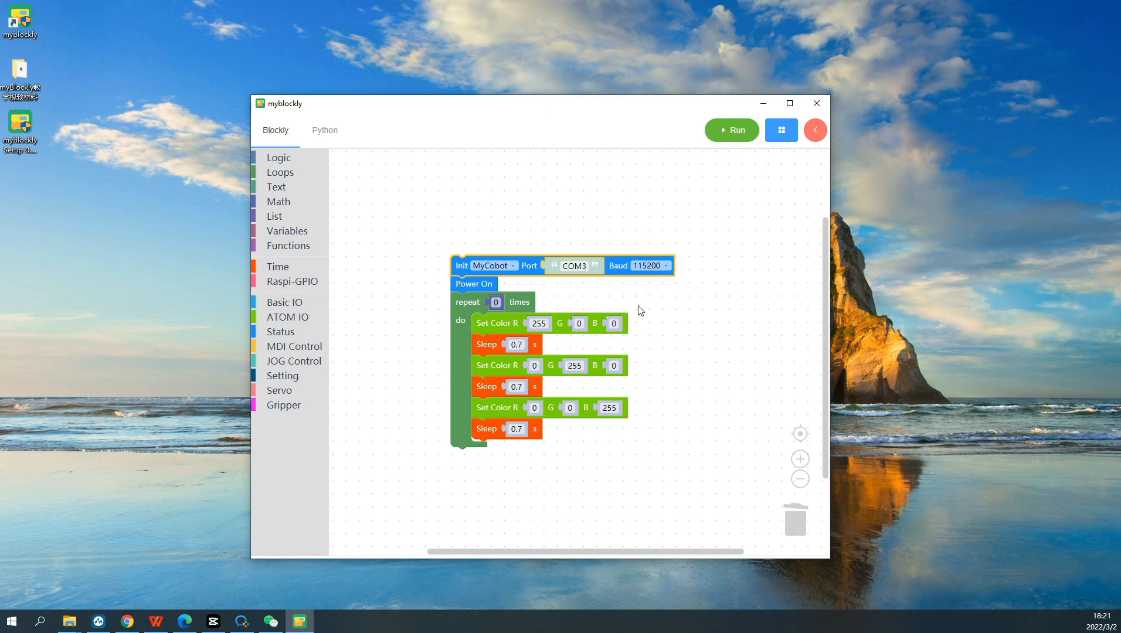
{"action": "left_click", "coordinate": [549, 298]}
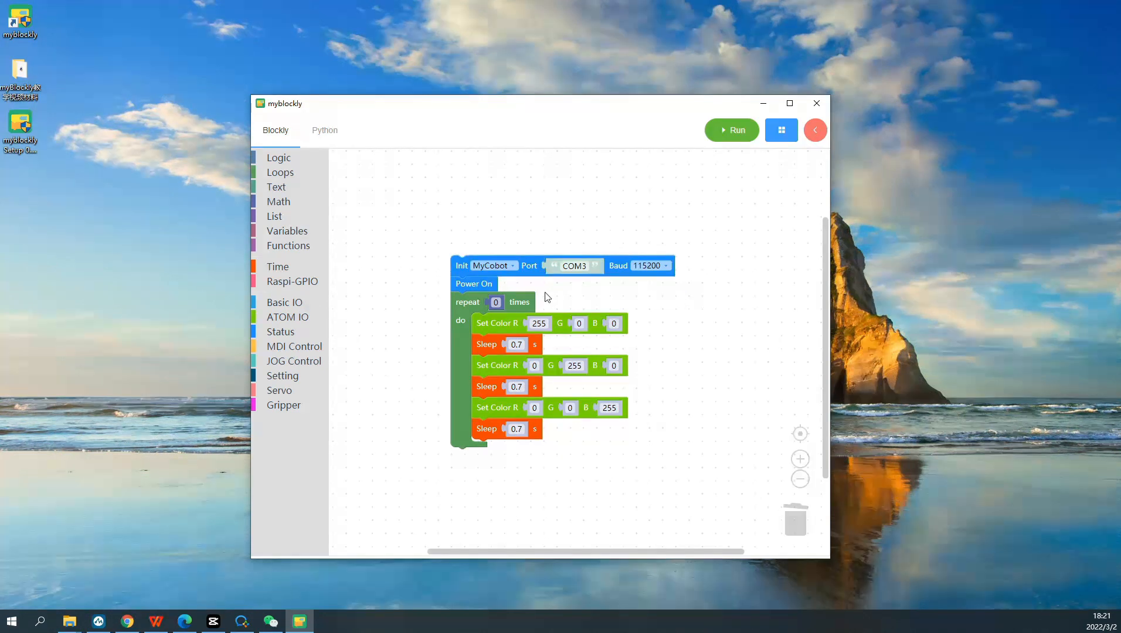
Set the repeat loop to 7 times, run the LED color program and close its output window
{"action": "left_click", "coordinate": [496, 303]}
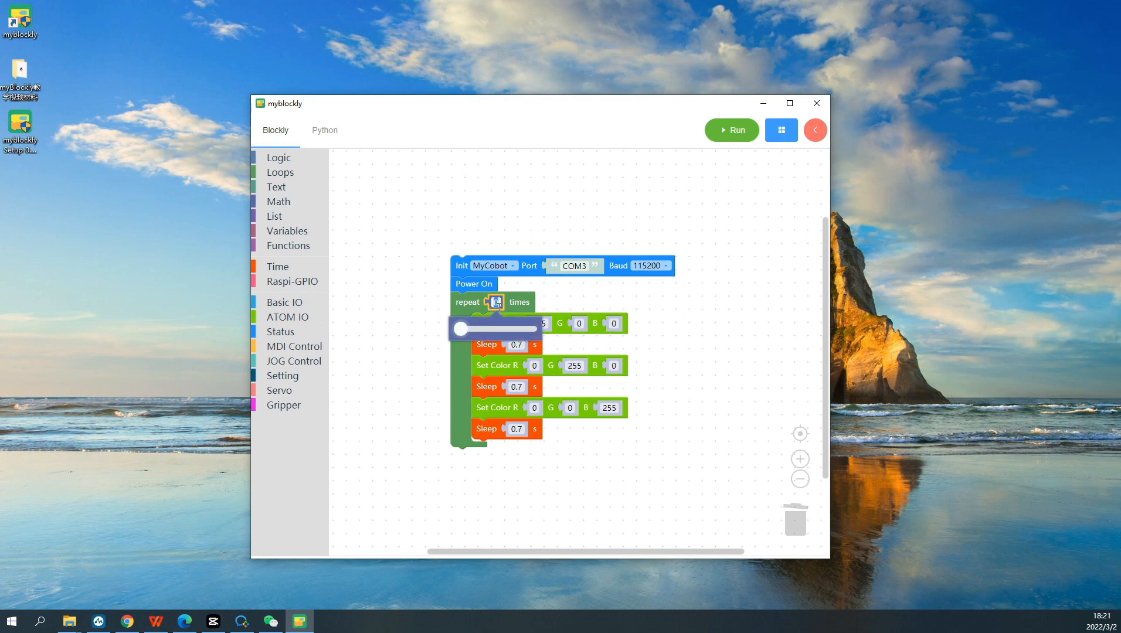
{"action": "type", "text": "7"}
{"action": "left_click", "coordinate": [593, 301]}
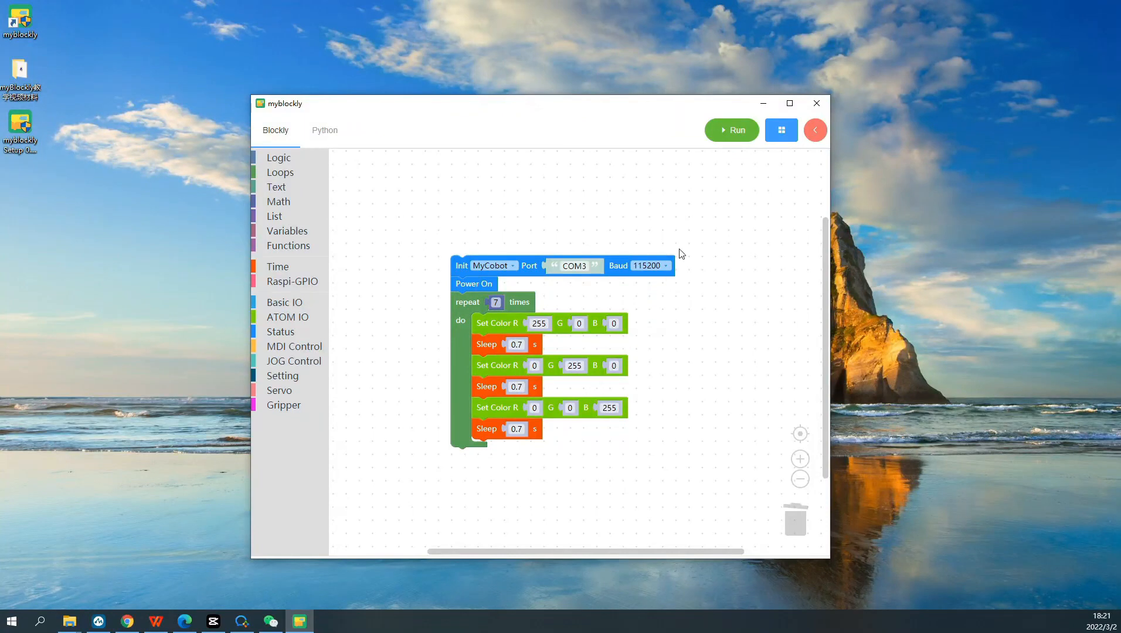
{"action": "left_click", "coordinate": [742, 134]}
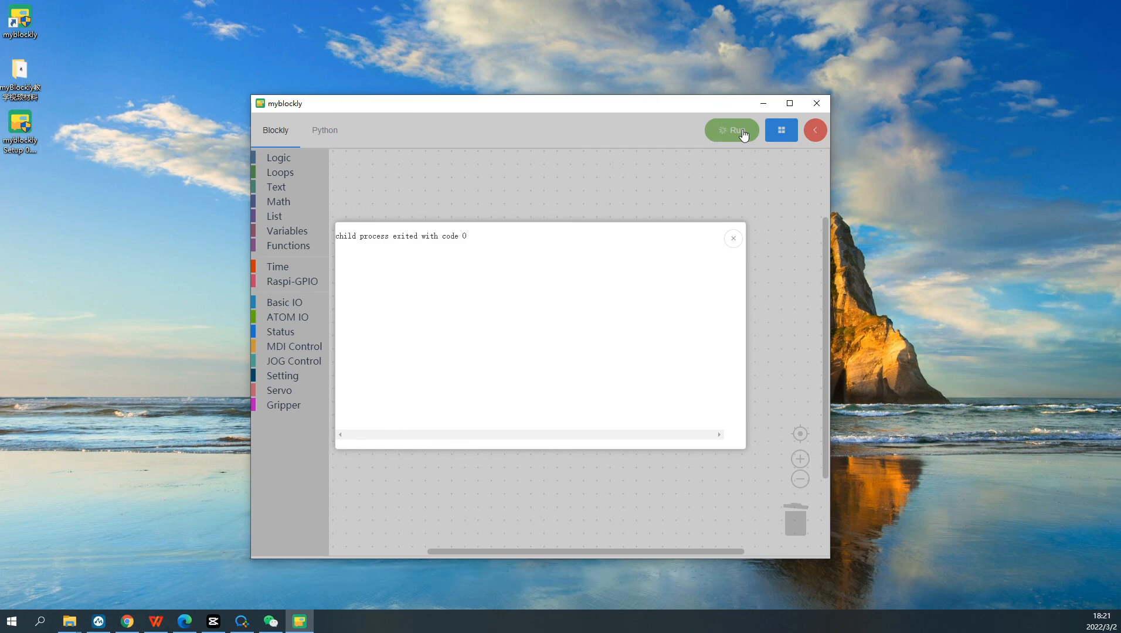
{"action": "left_click", "coordinate": [733, 238]}
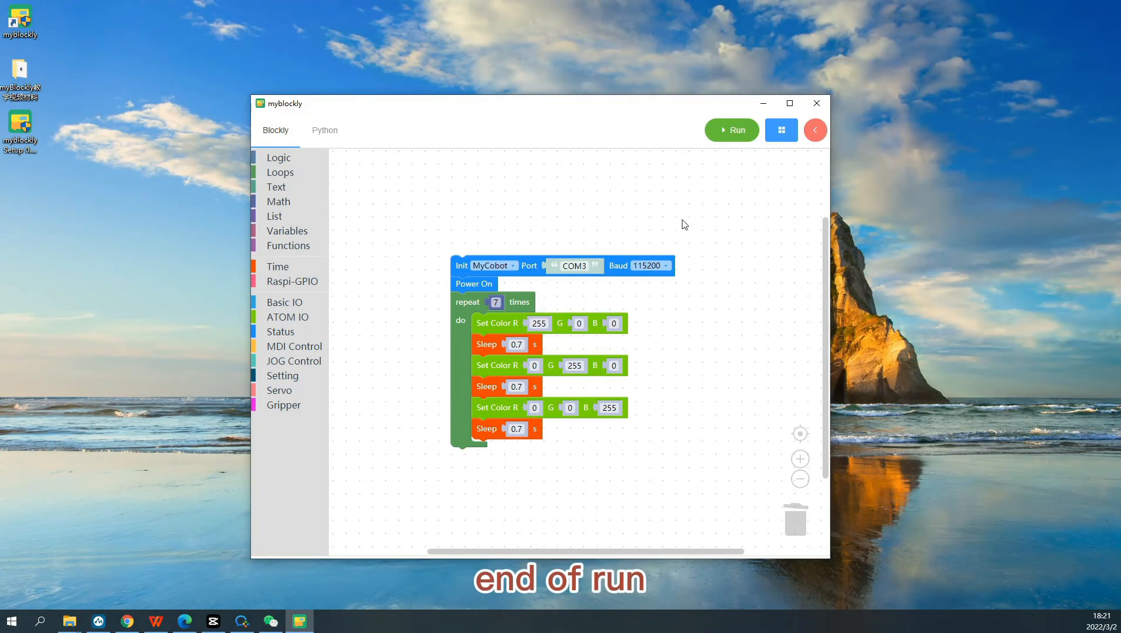